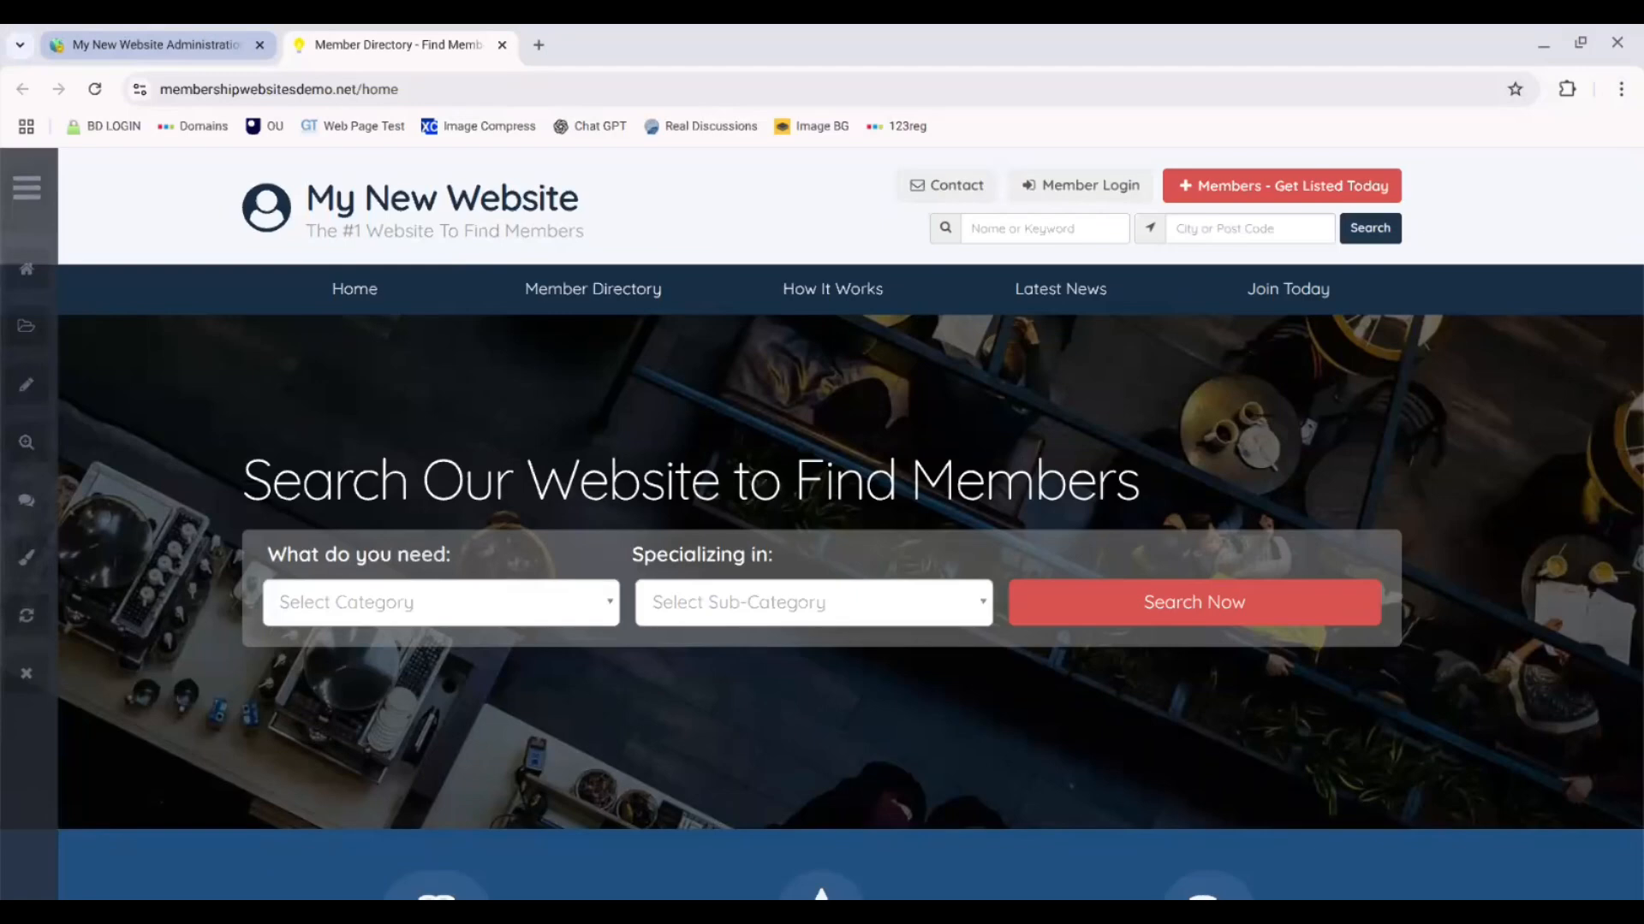
Step: Open the member search list in the website admin and examine which membership plan each company member is on
left_click(146, 44)
mouse_move(110, 255)
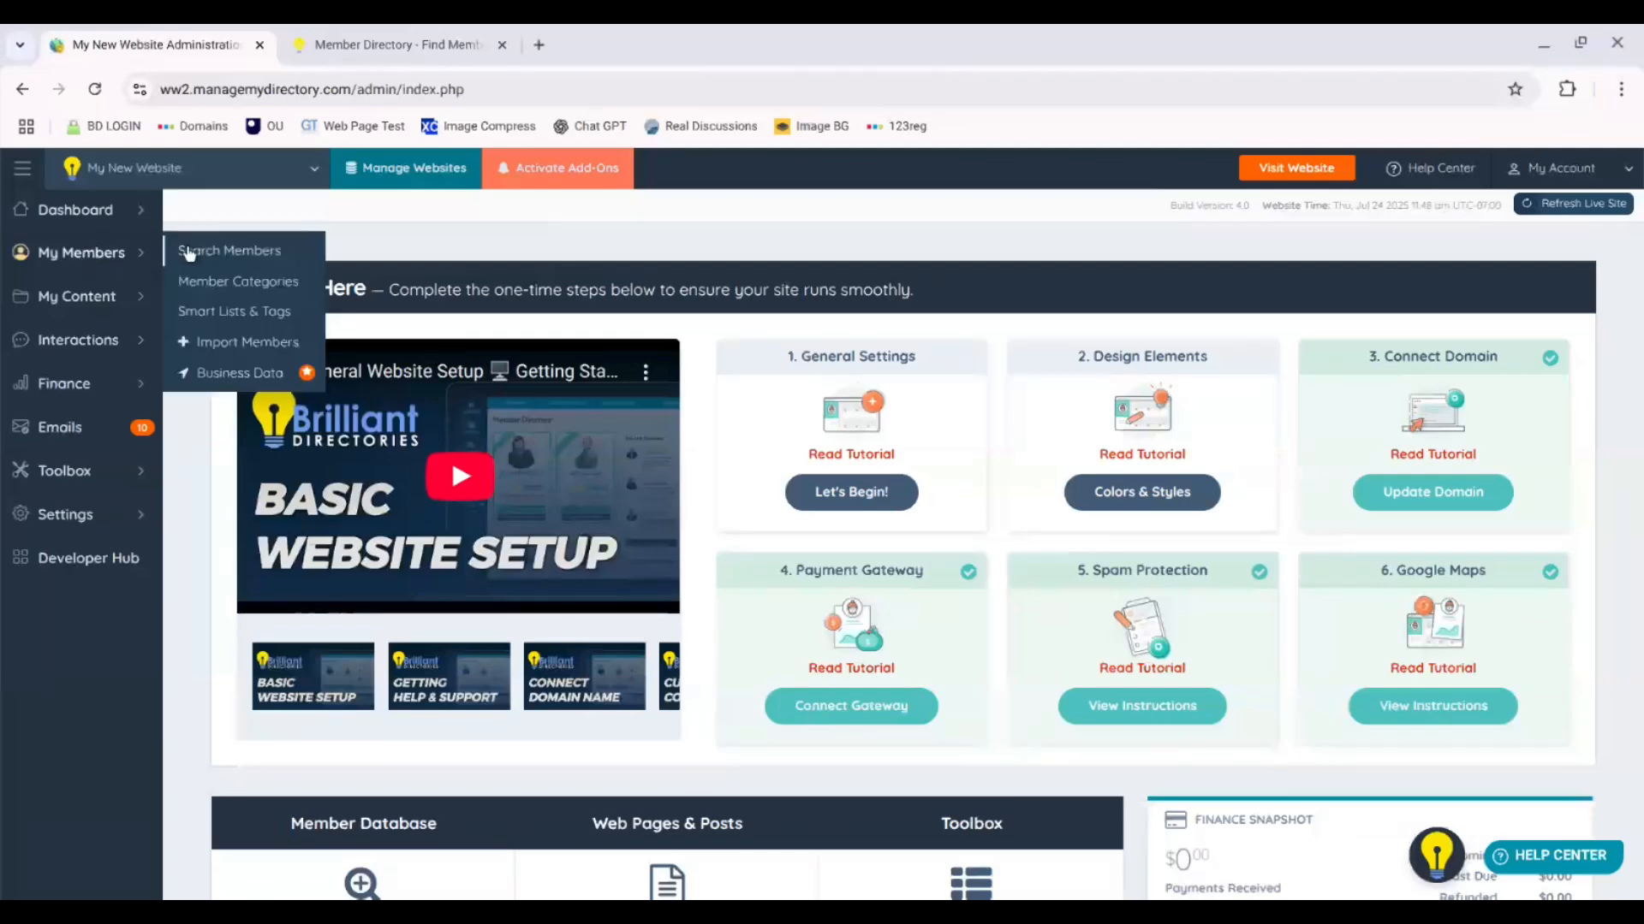
left_click(227, 250)
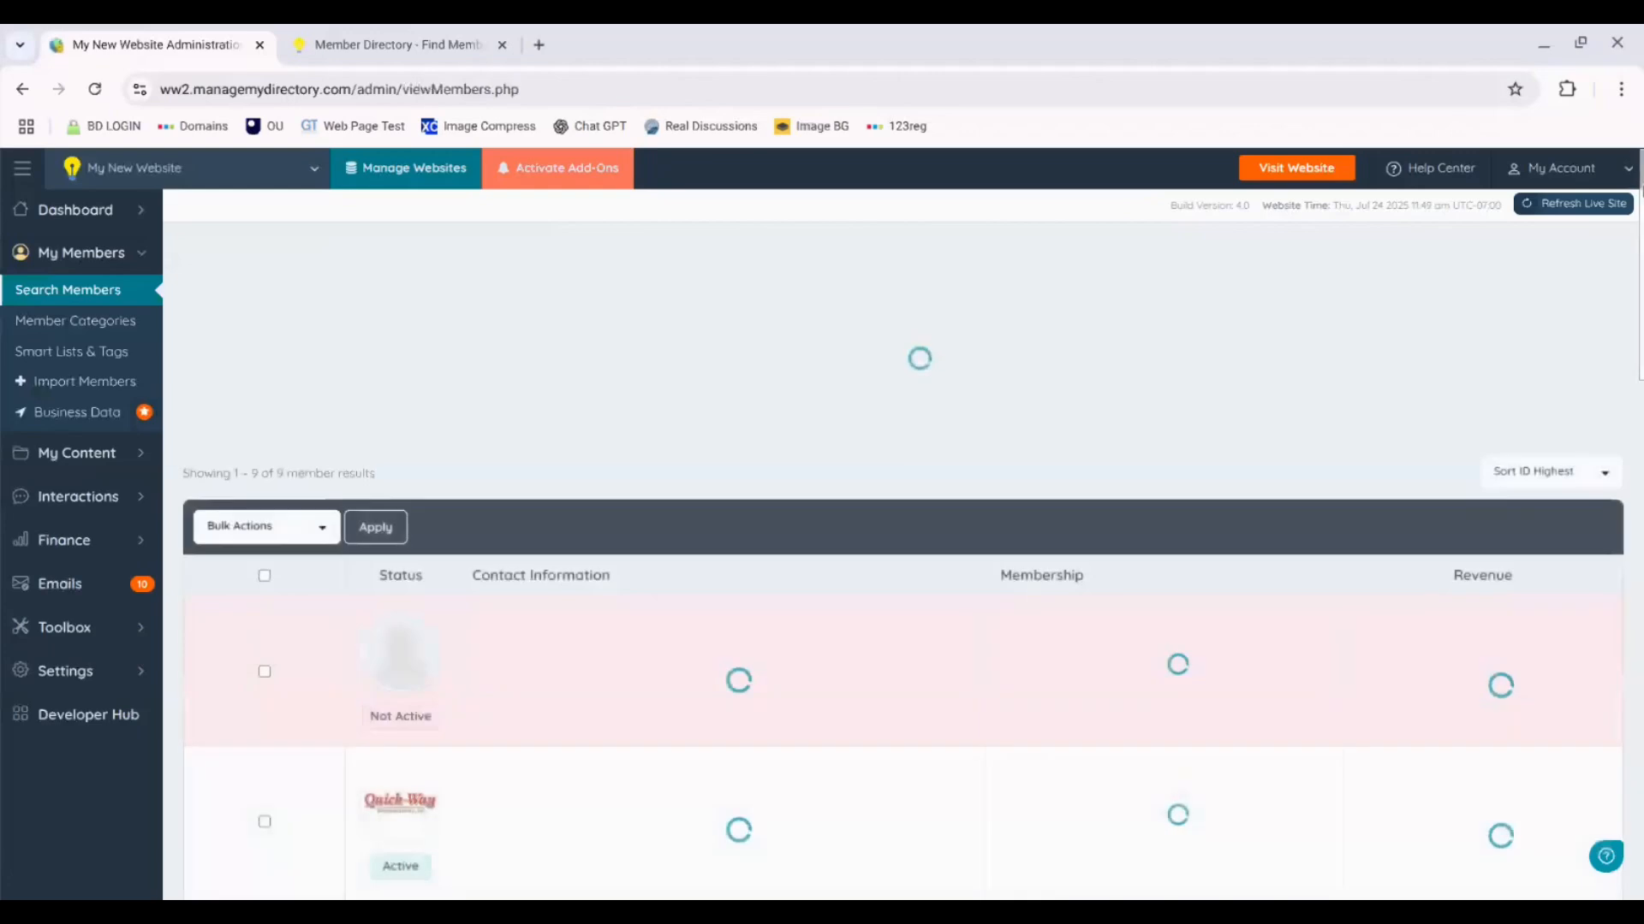
scroll(1640, 420, "down", 7)
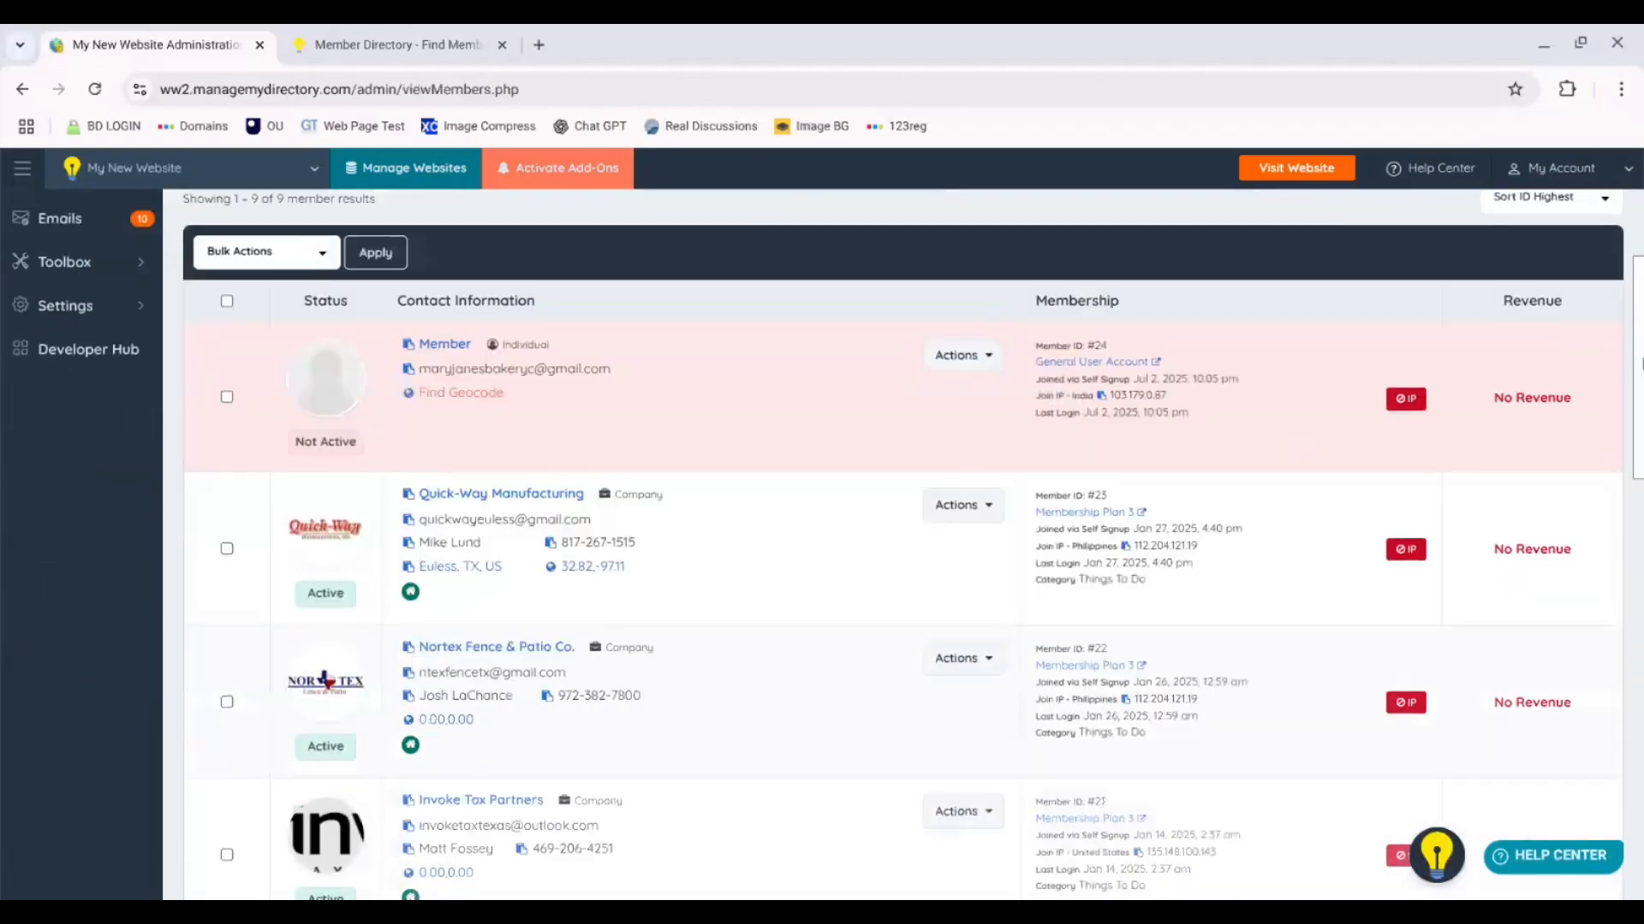
left_click_drag(1641, 422, 1641, 417)
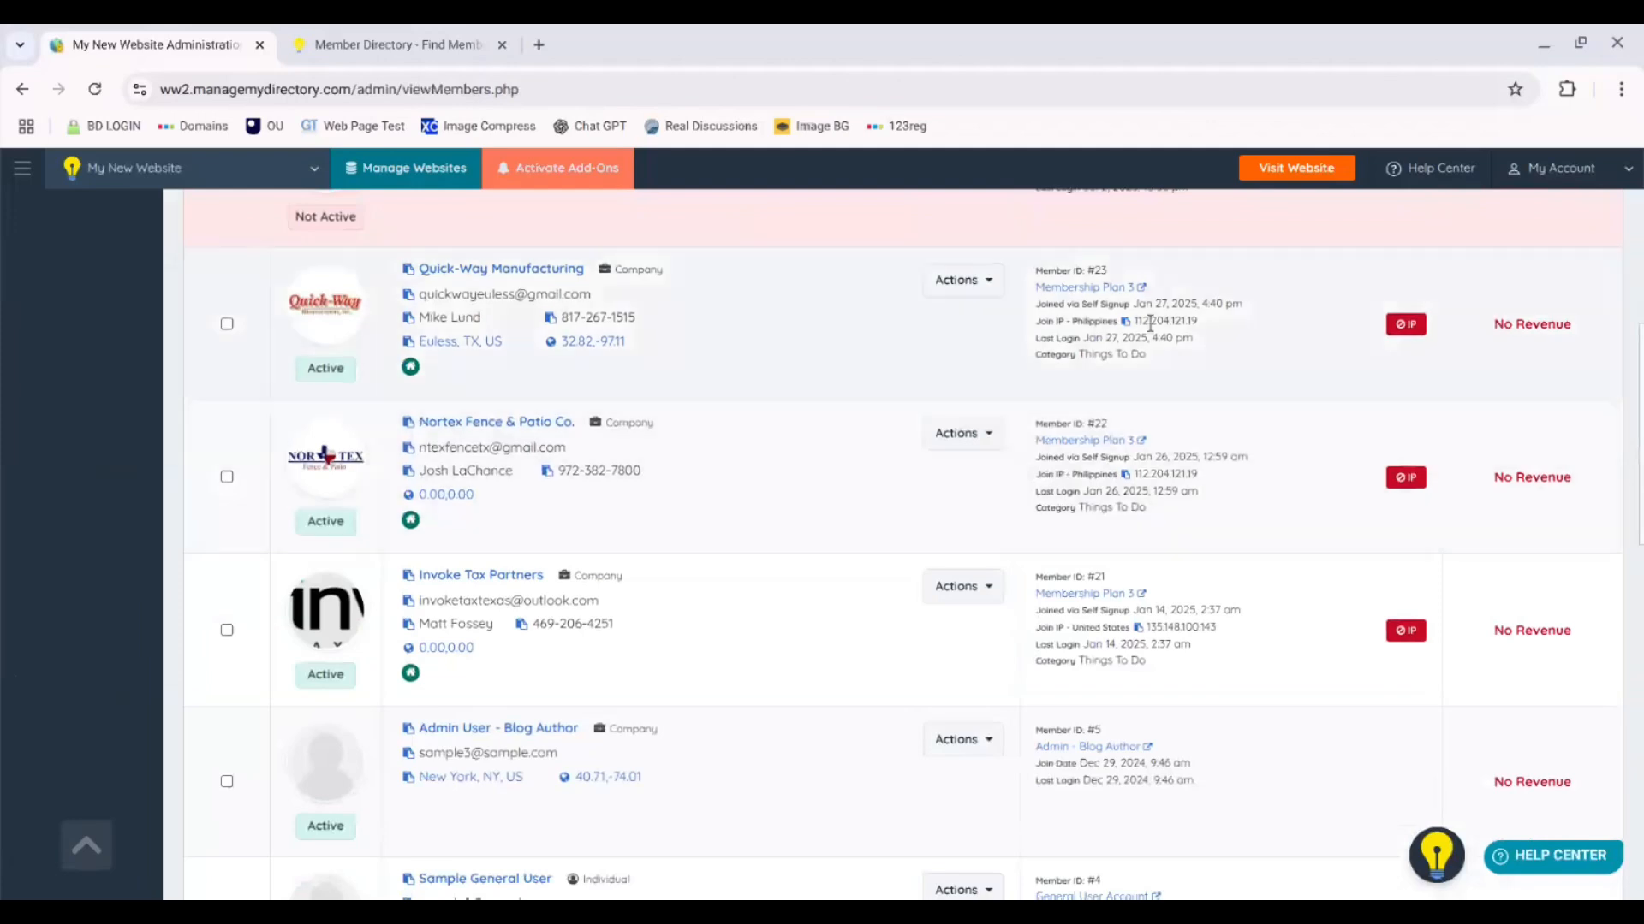
left_click_drag(1026, 287, 1133, 295)
left_click_drag(1033, 442, 1136, 446)
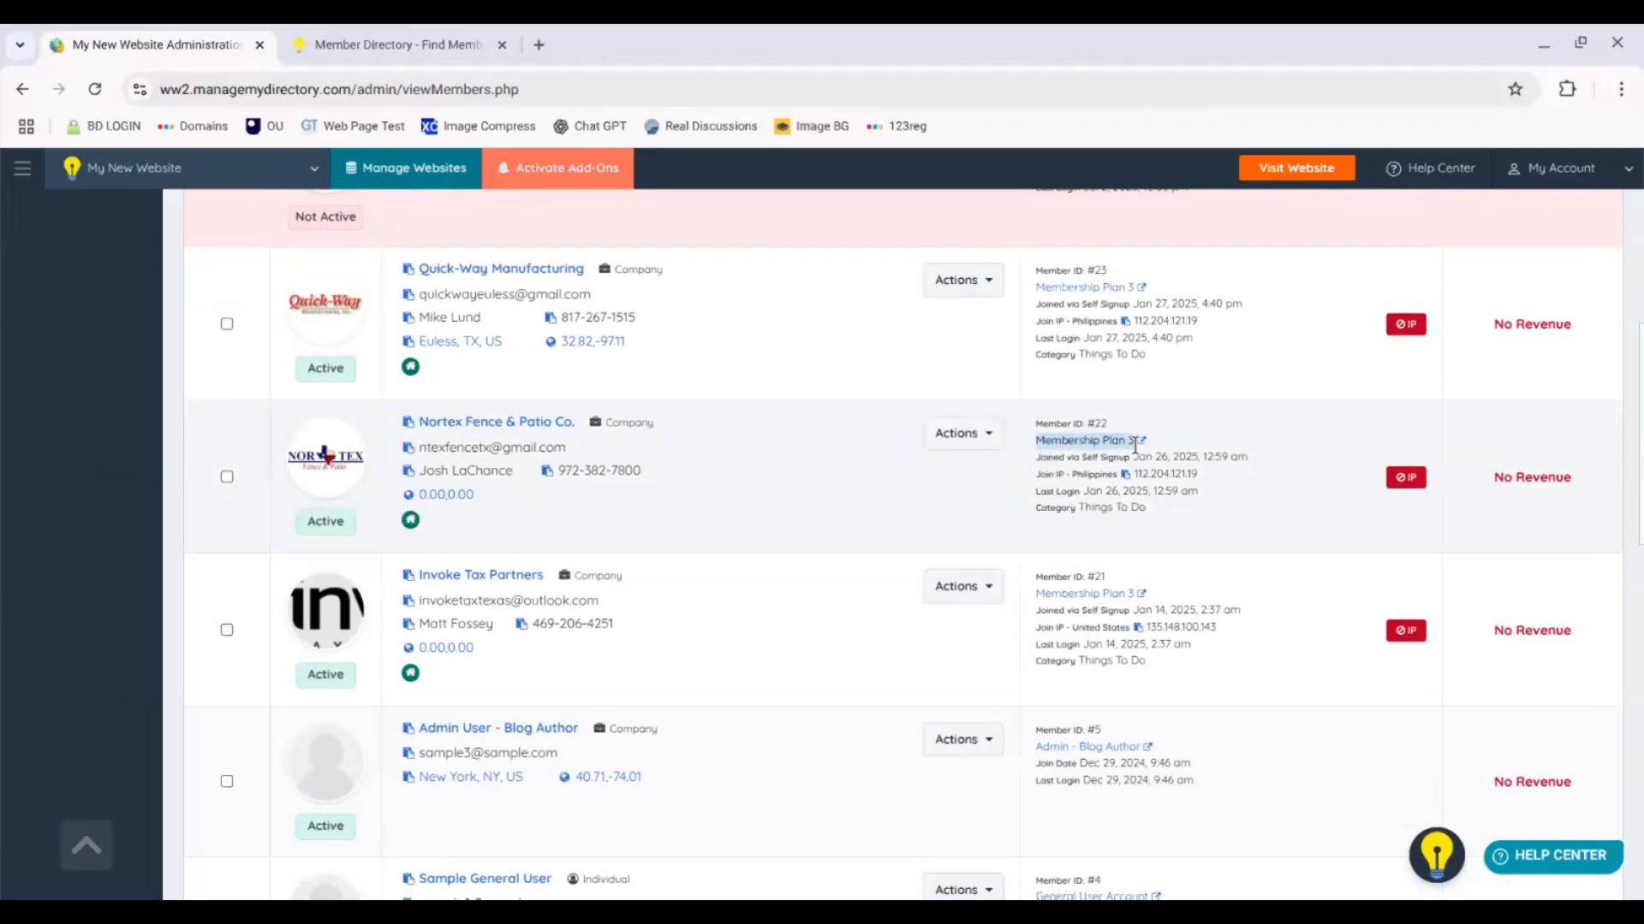
left_click_drag(1026, 593, 1134, 593)
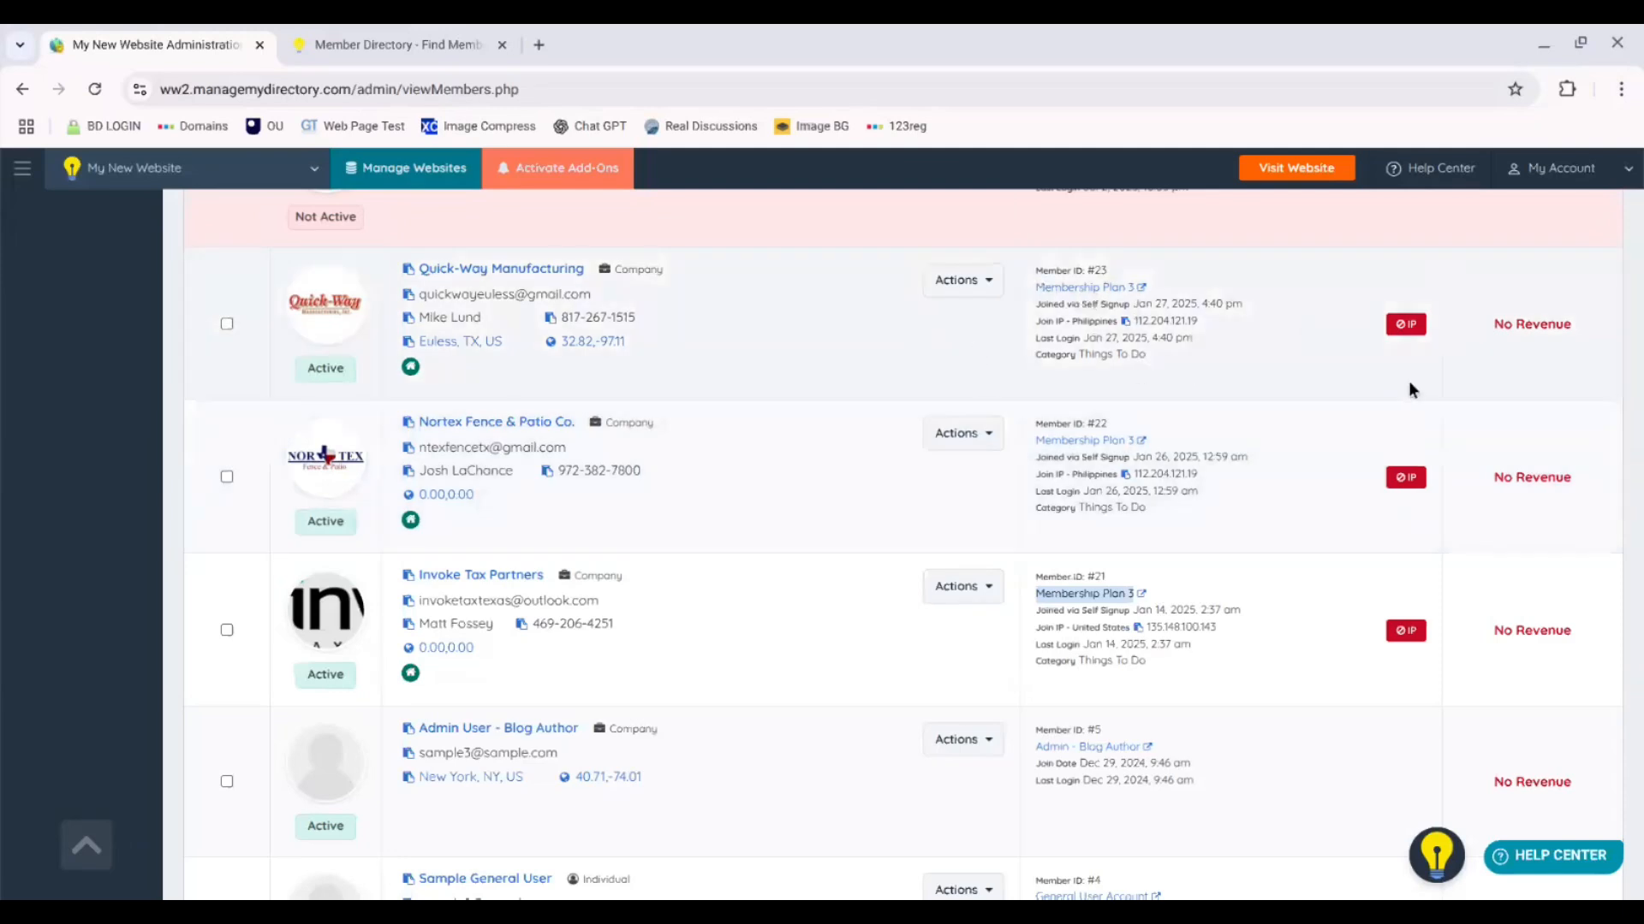
left_click(974, 441)
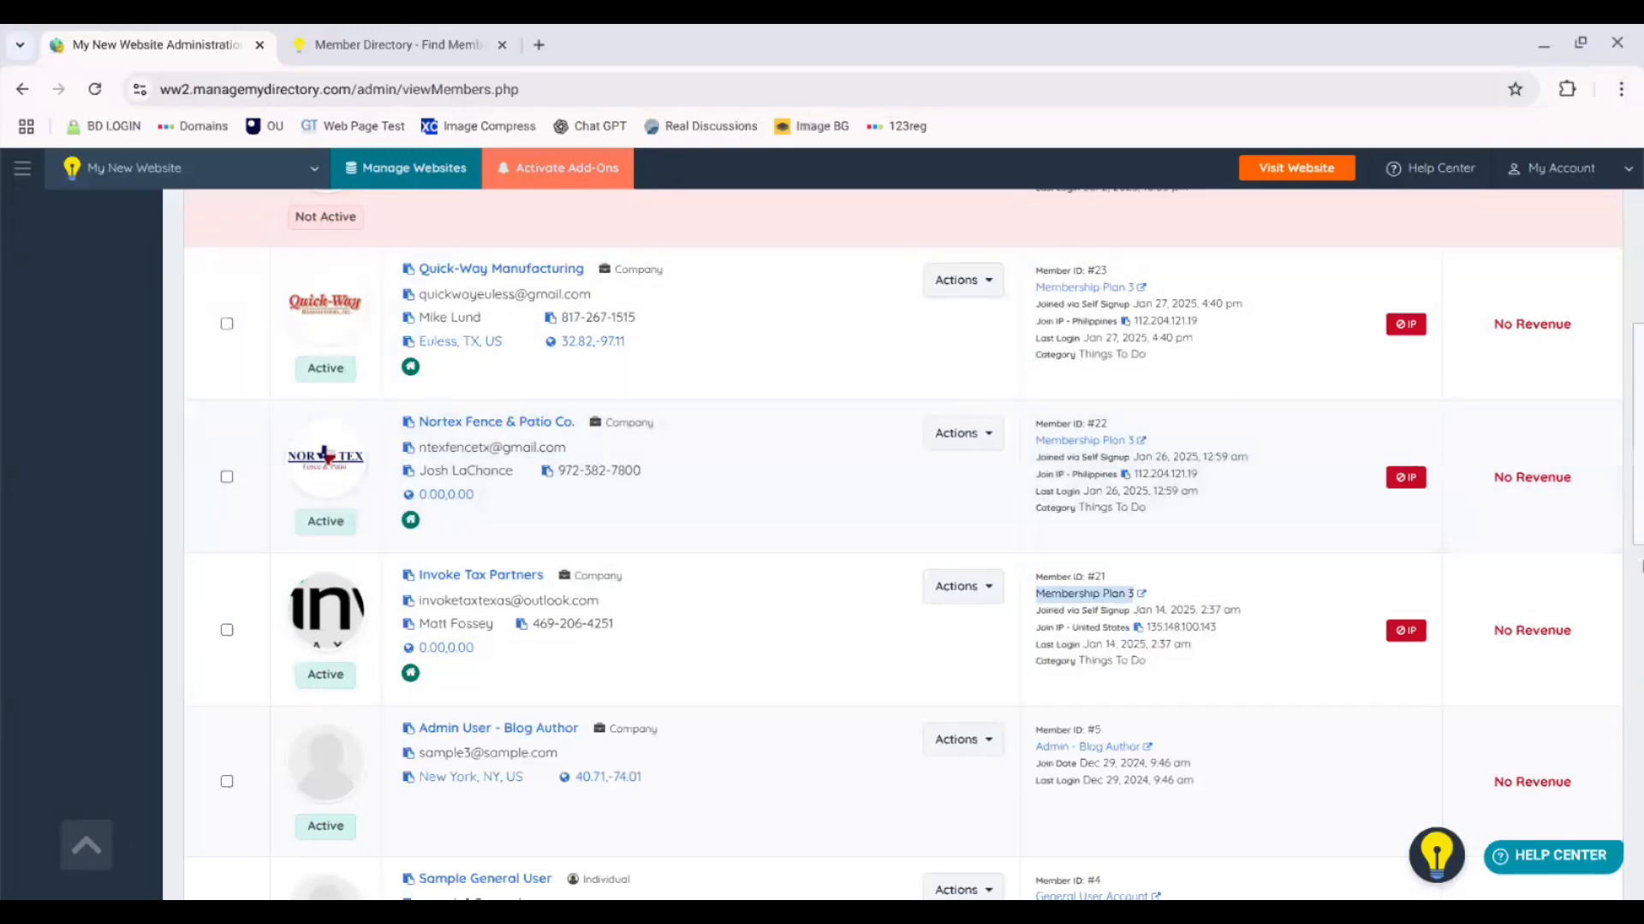
Step: Filter the member list by Membership Plan 3 and run the search
scroll(1323, 418, "up", 7)
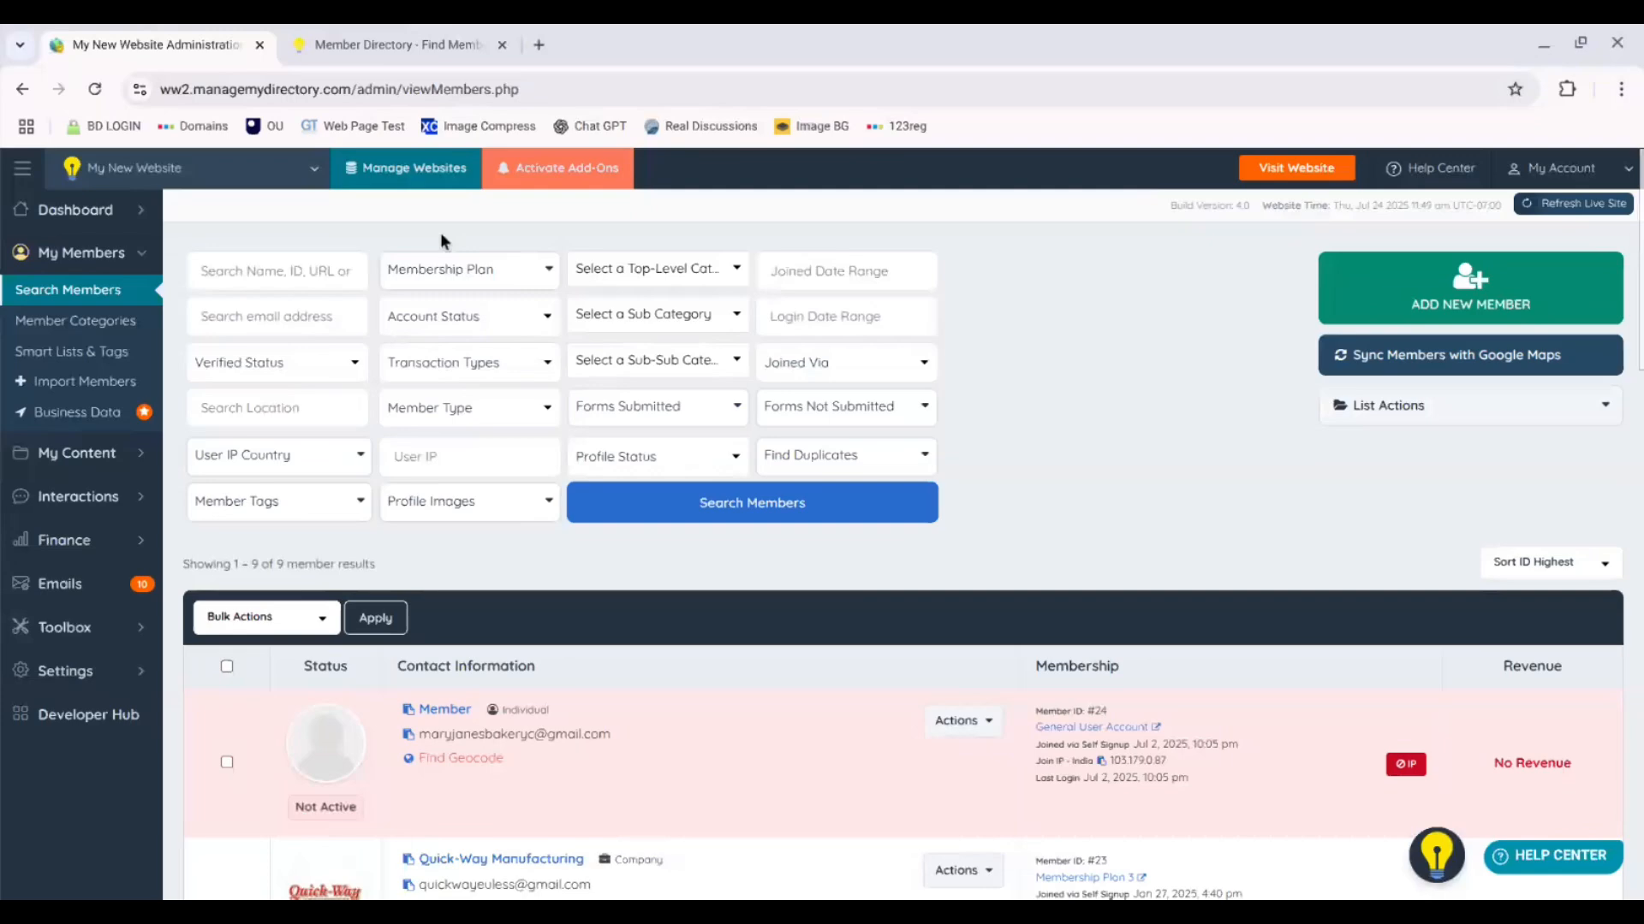
left_click(455, 267)
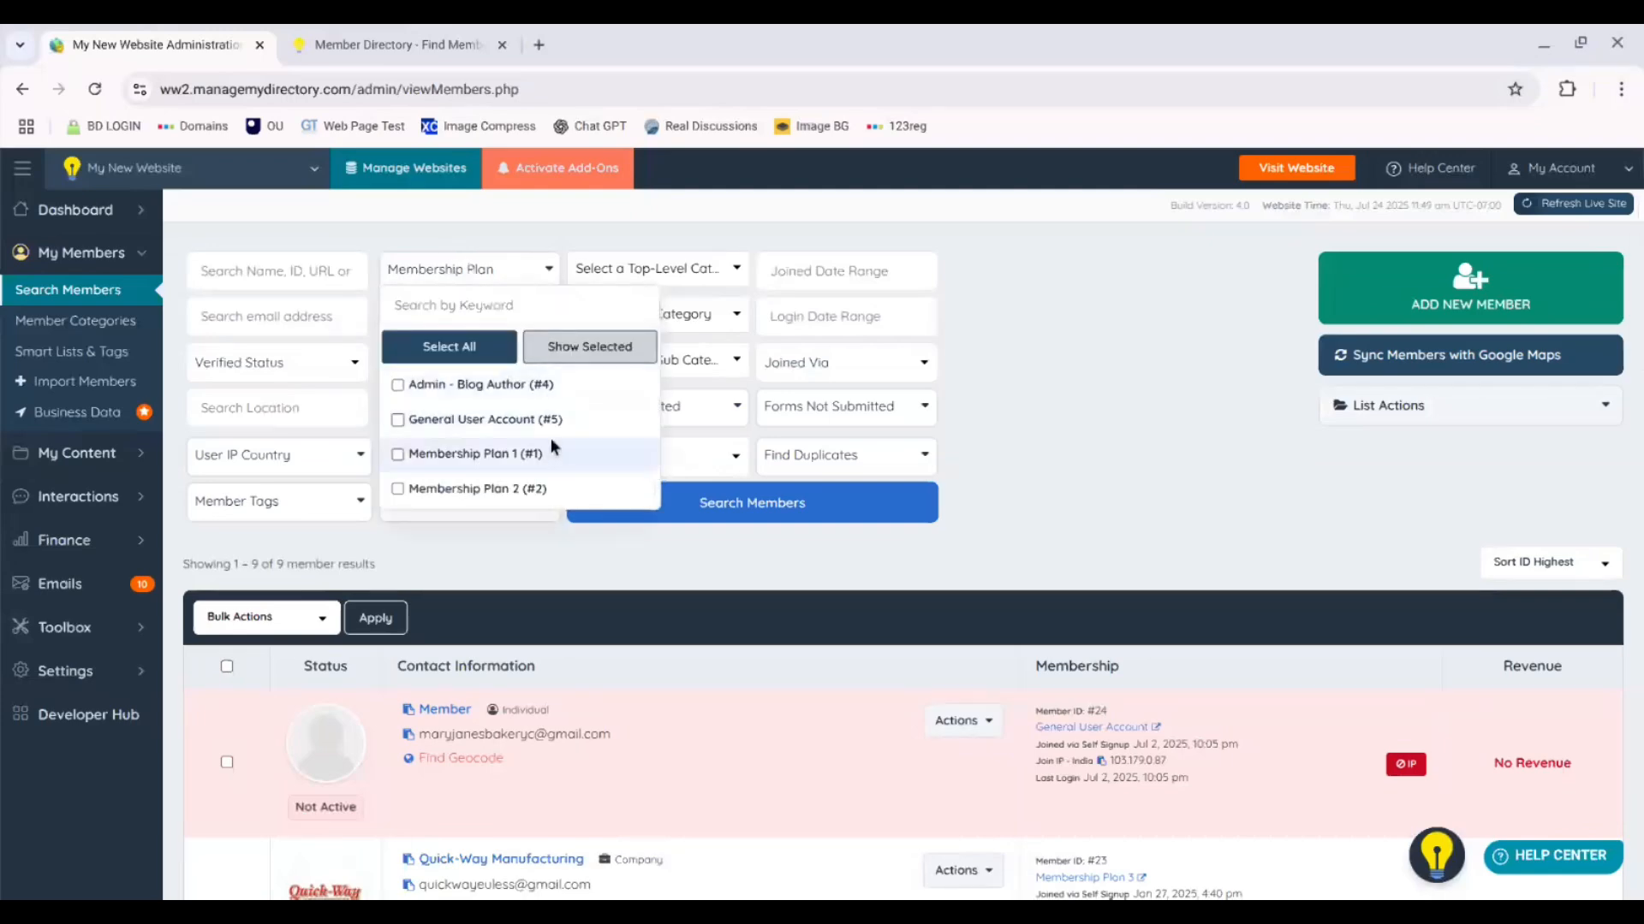
scroll(1177, 387, "down", 4)
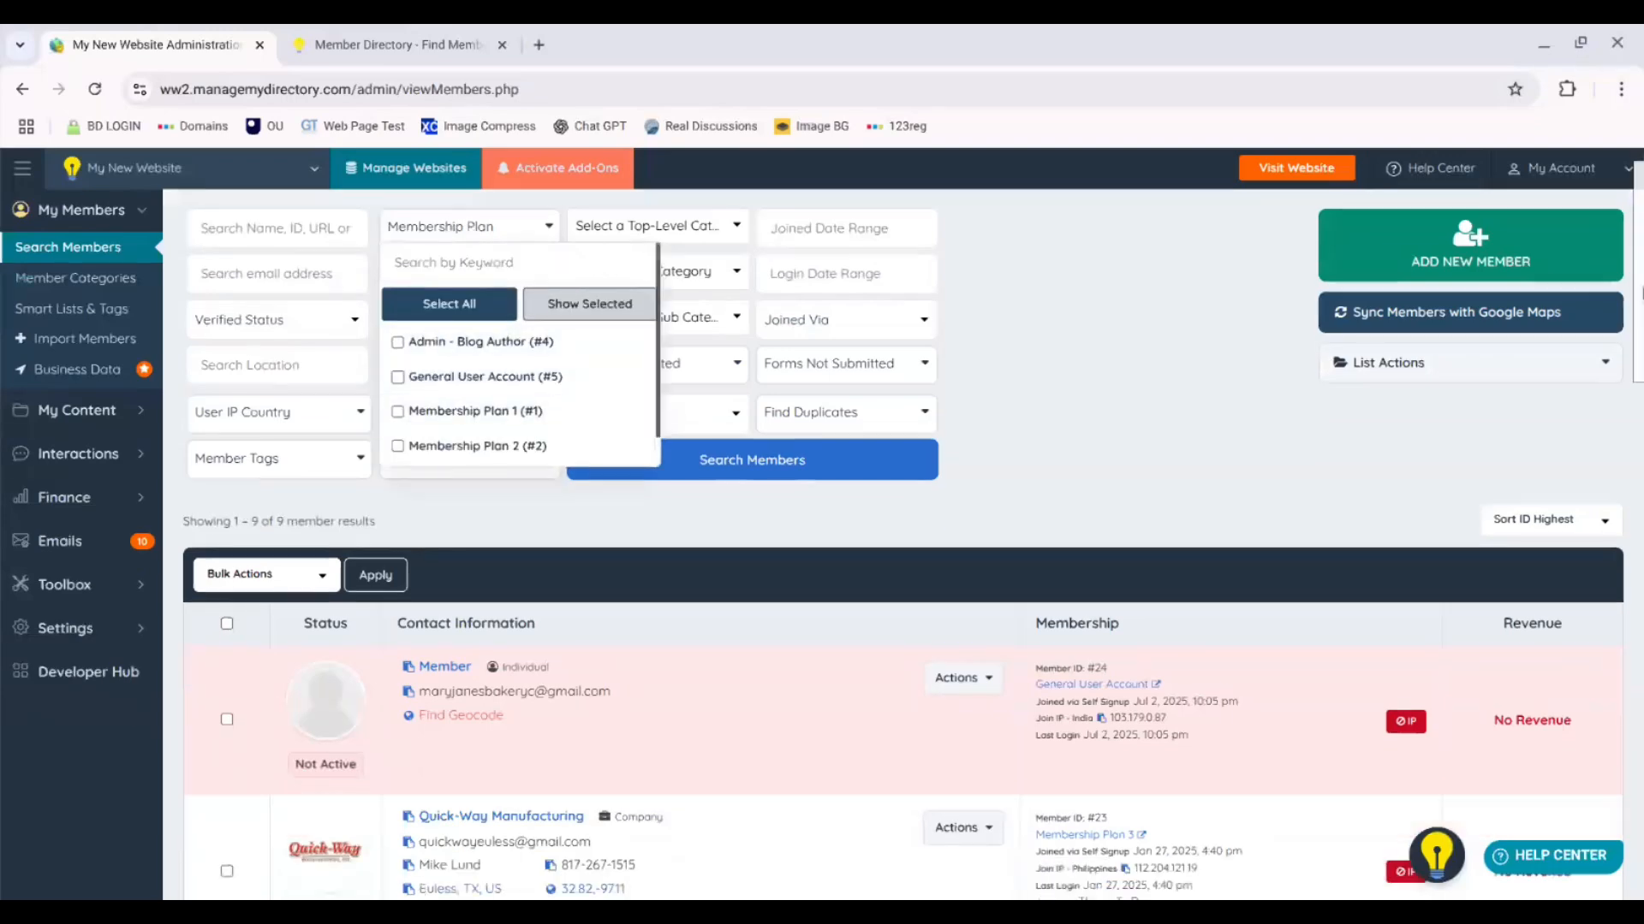
left_click_drag(1640, 405, 1636, 214)
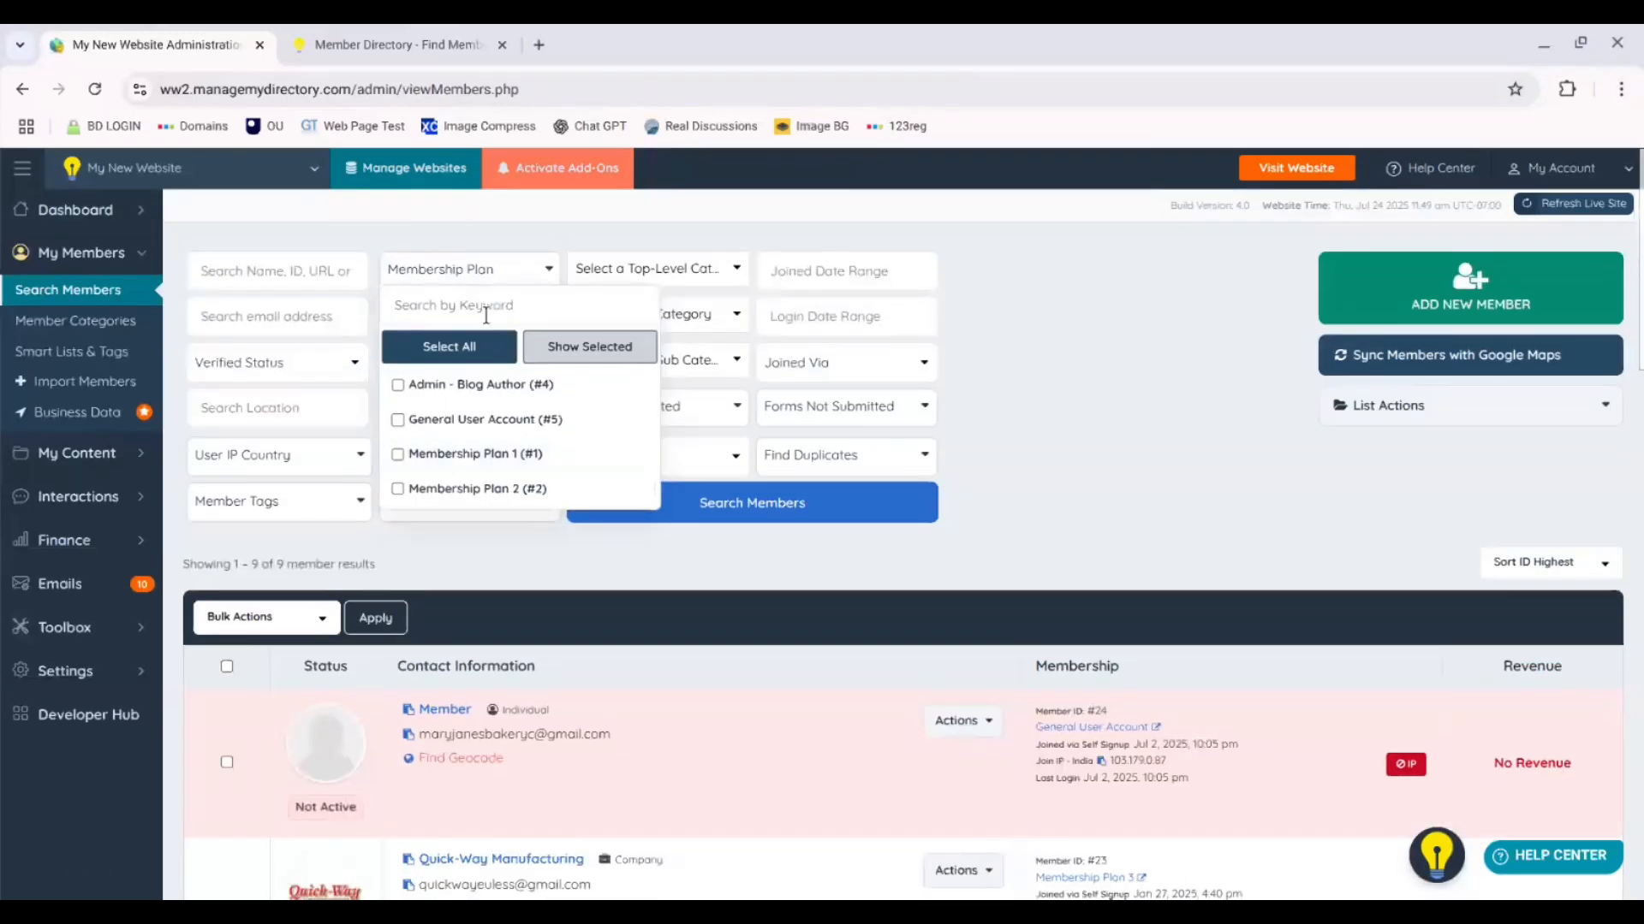
scroll(818, 290, "down", 1)
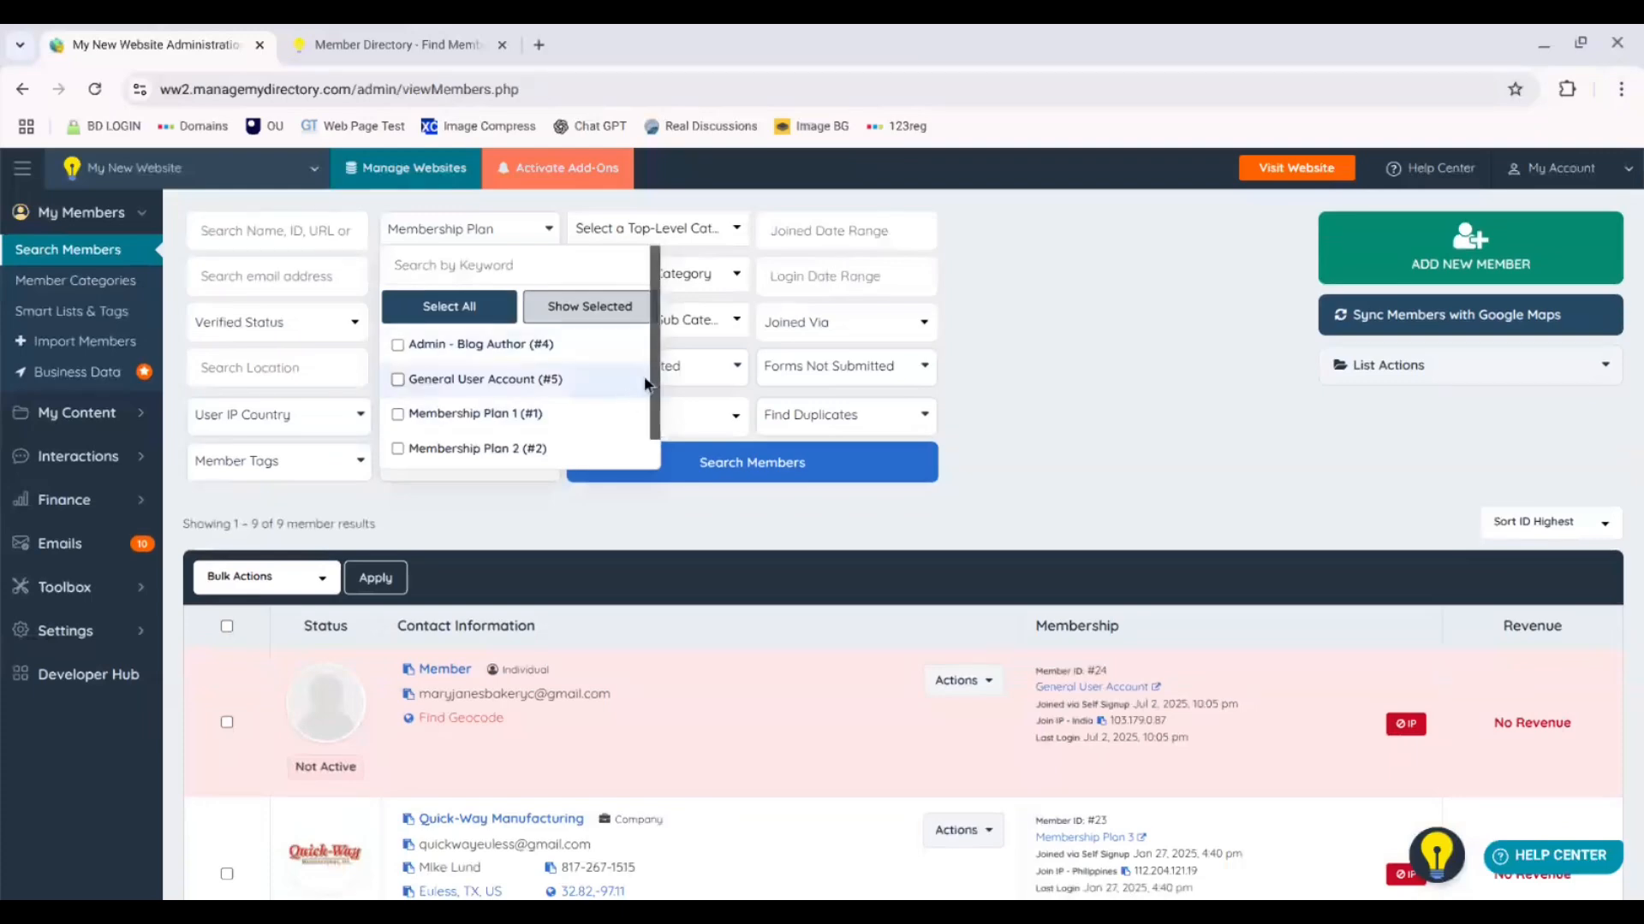
scroll(652, 394, "down", 1)
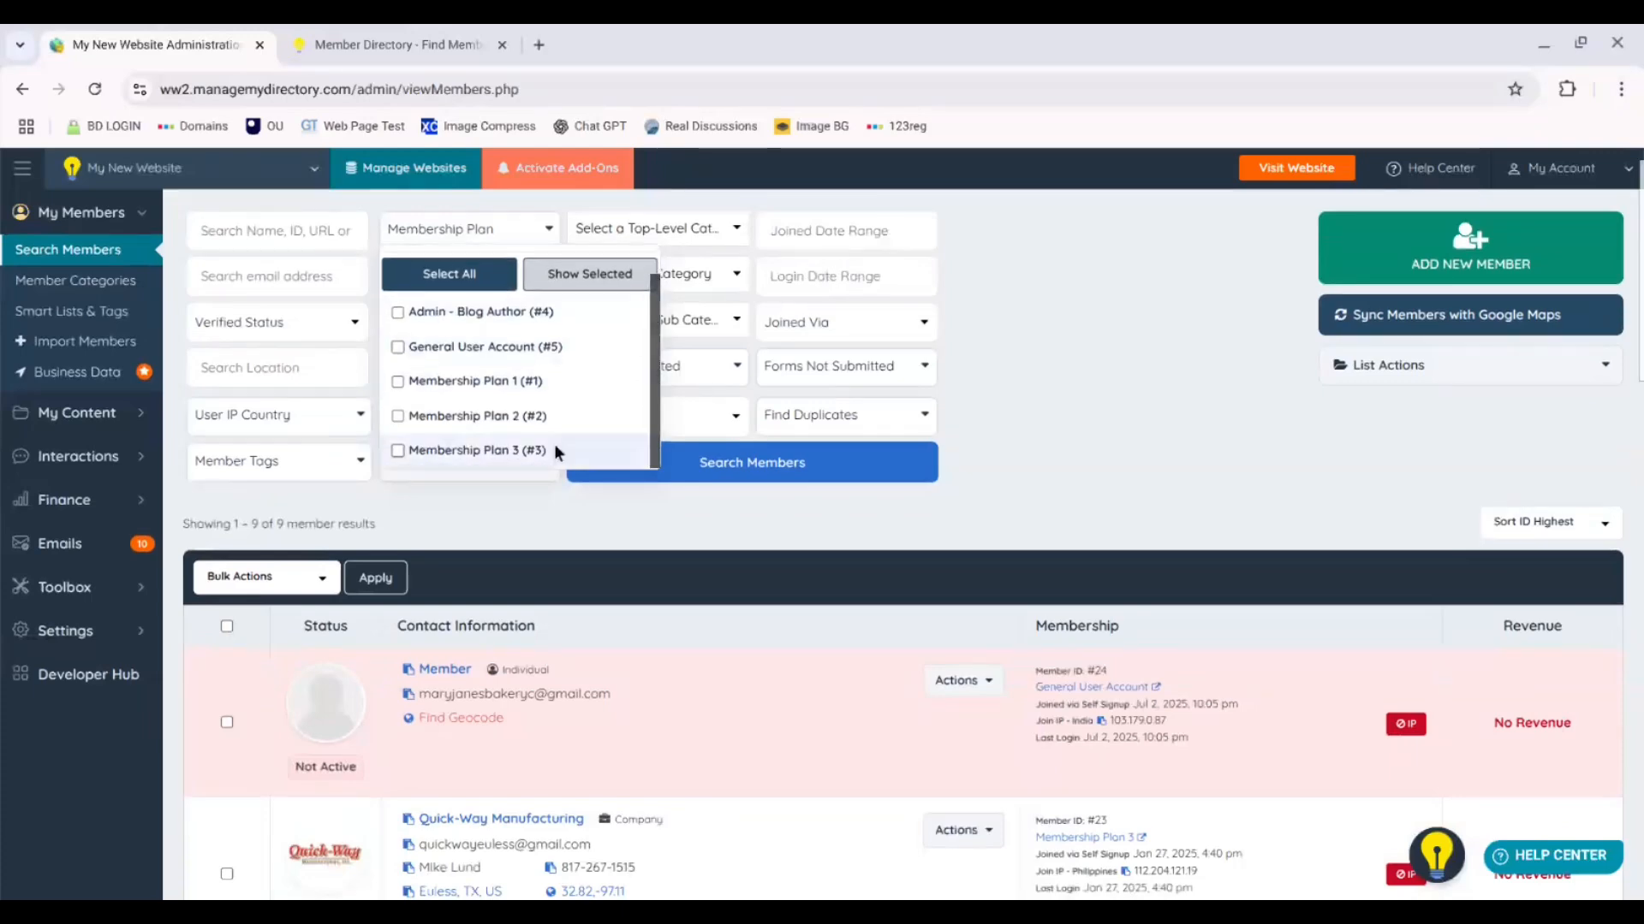
left_click(399, 451)
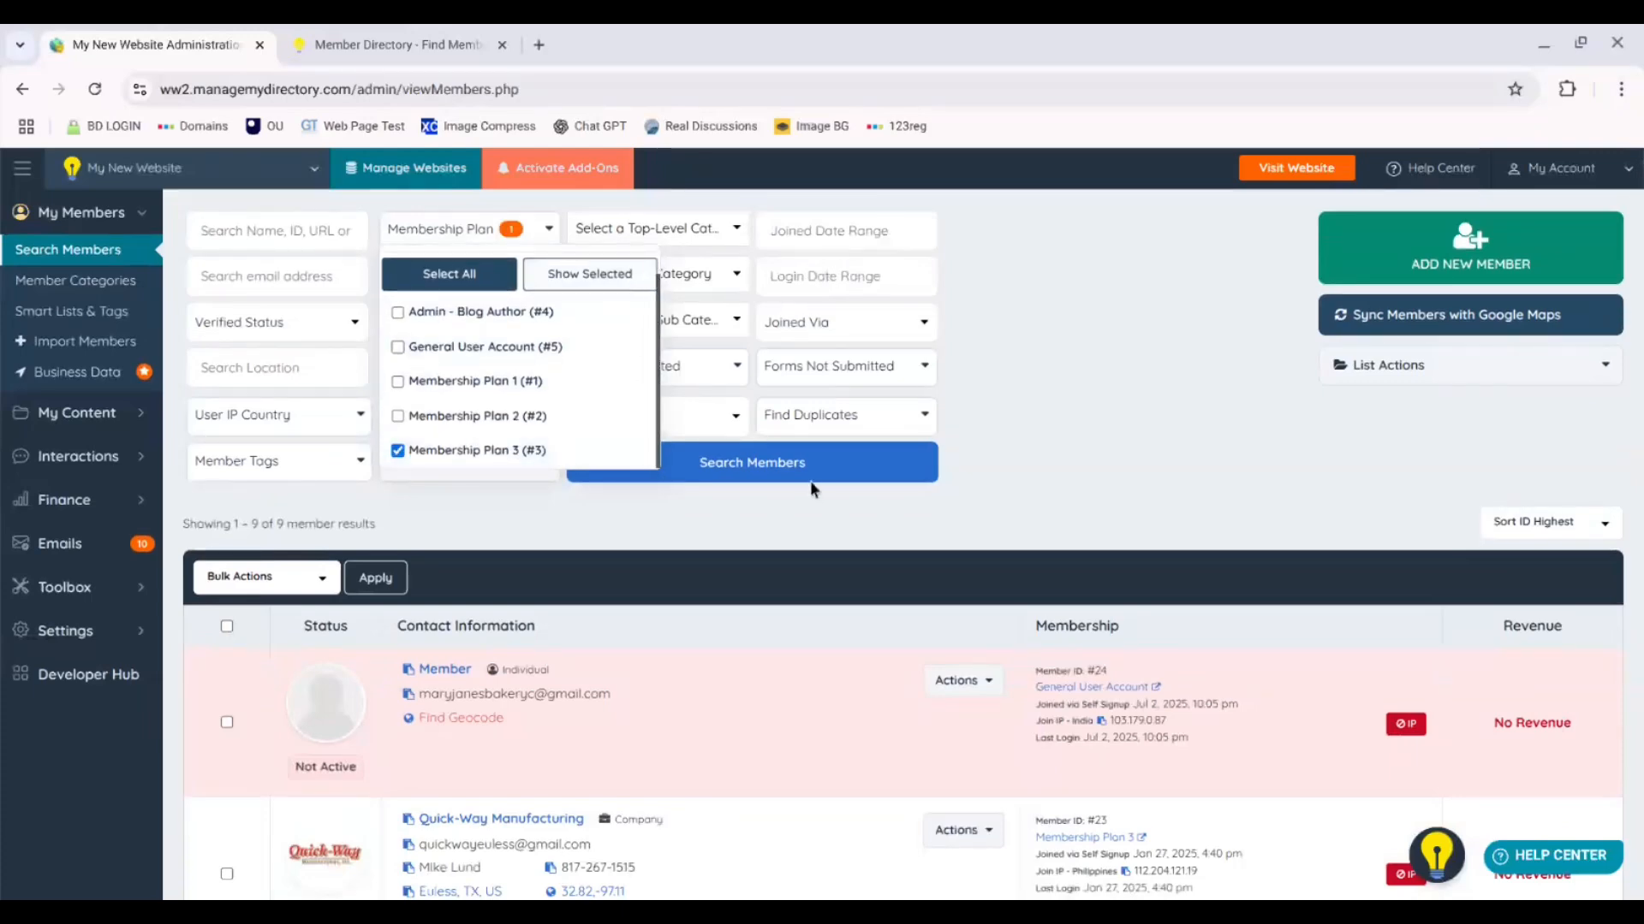
left_click(787, 477)
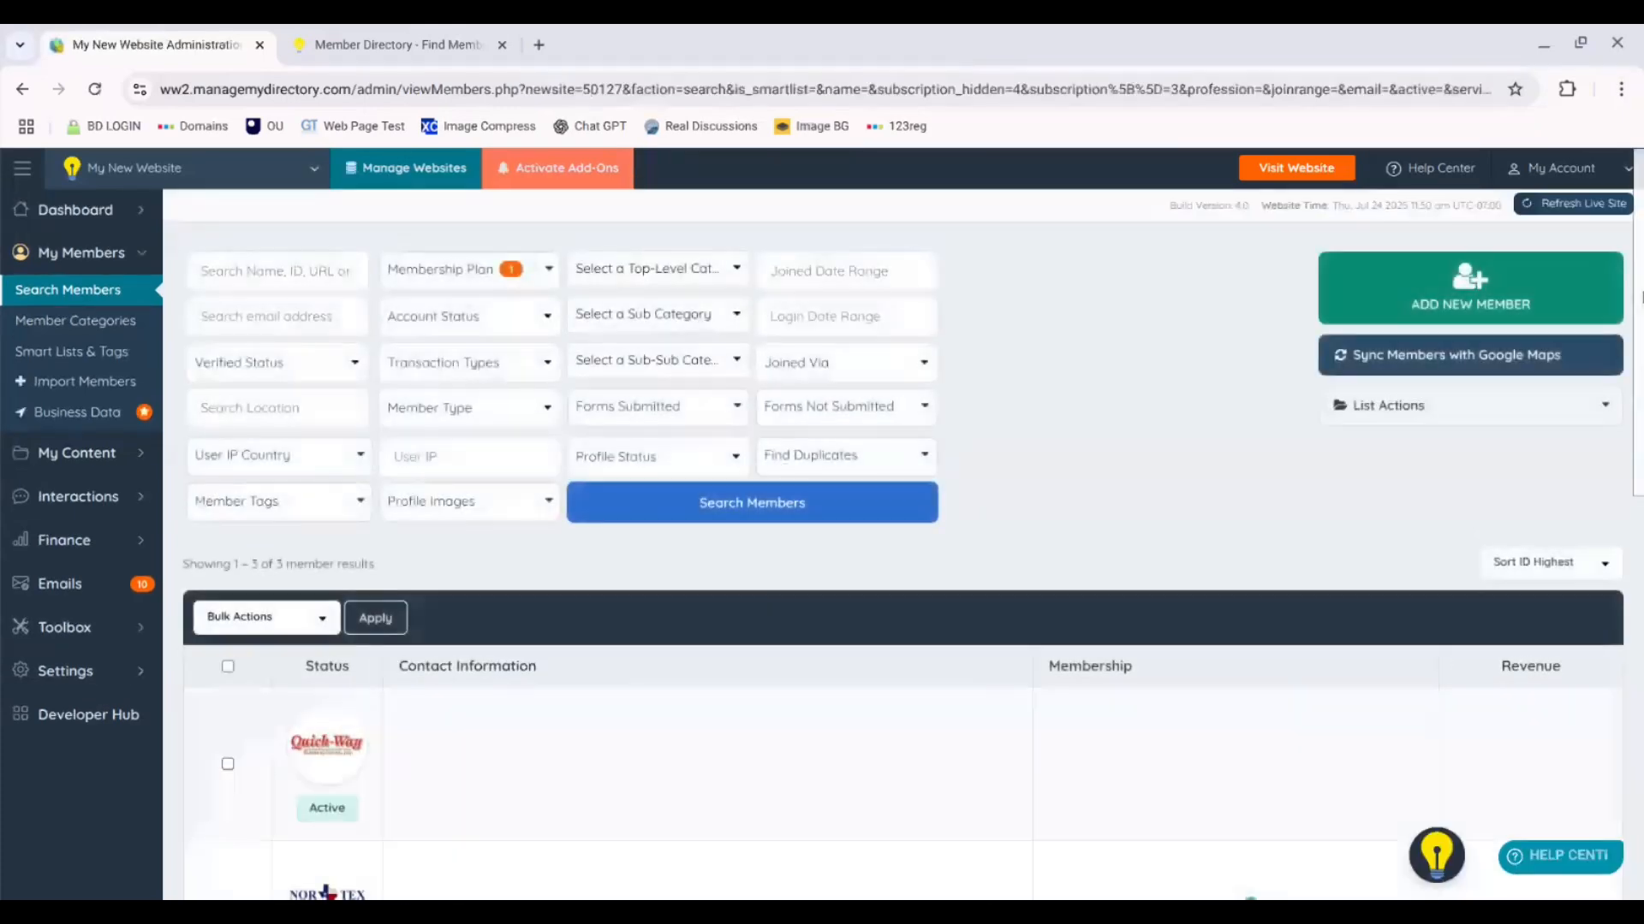
Step: Create a smart list named "Upgrade Membership Plan 3" from the current member results
left_click_drag(1640, 295, 1641, 469)
scroll(1640, 469, "up", 4)
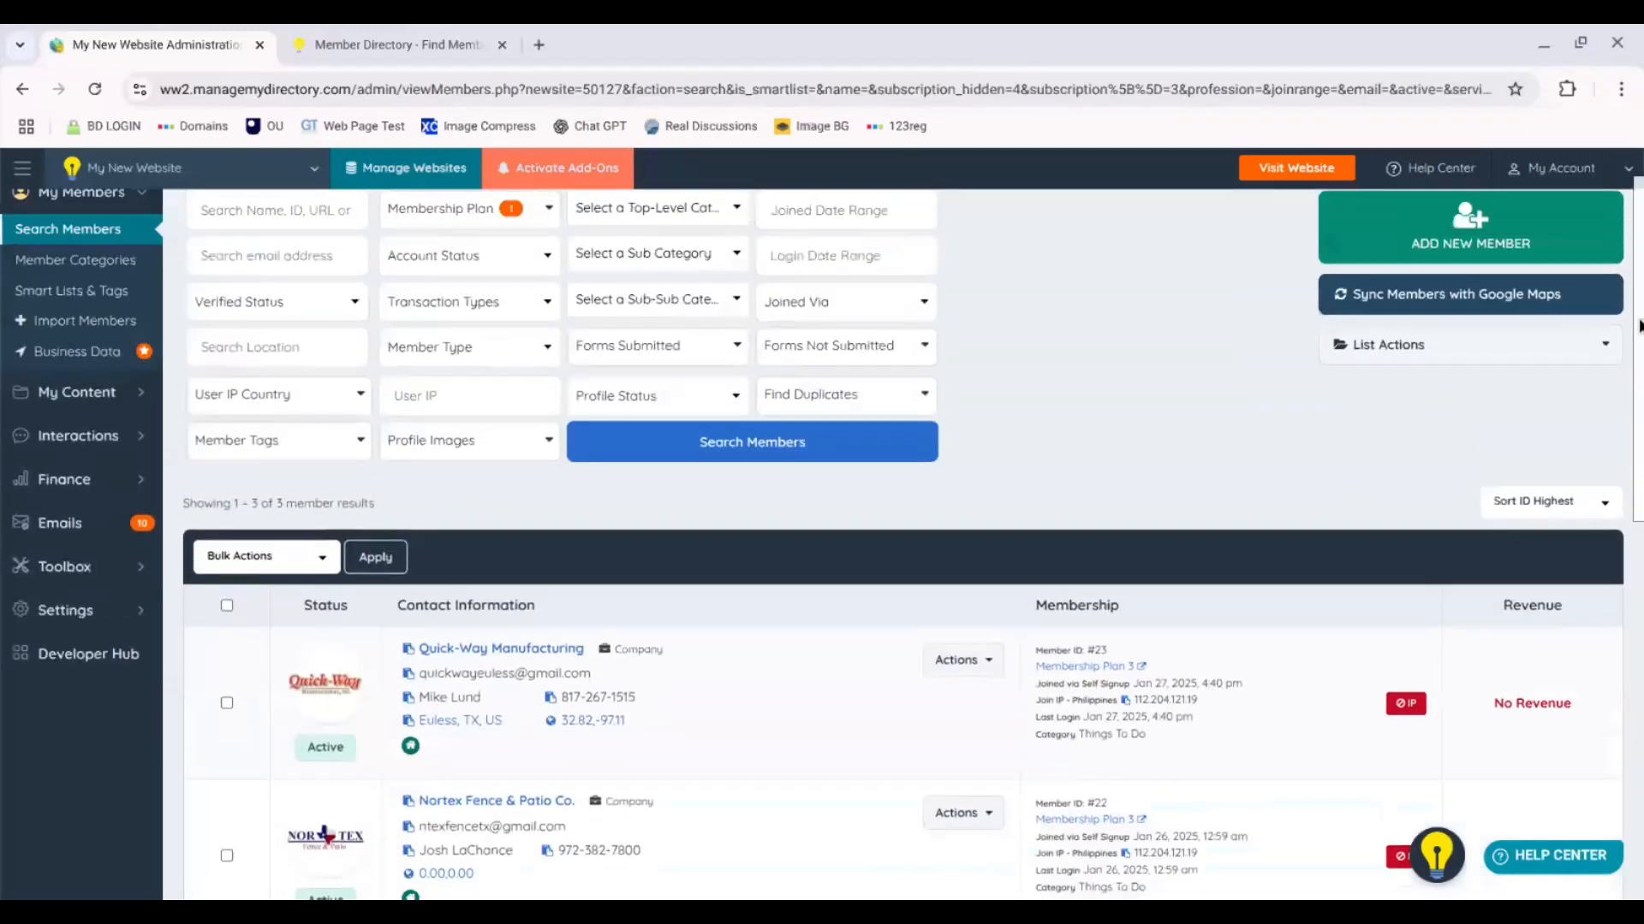
left_click(1352, 345)
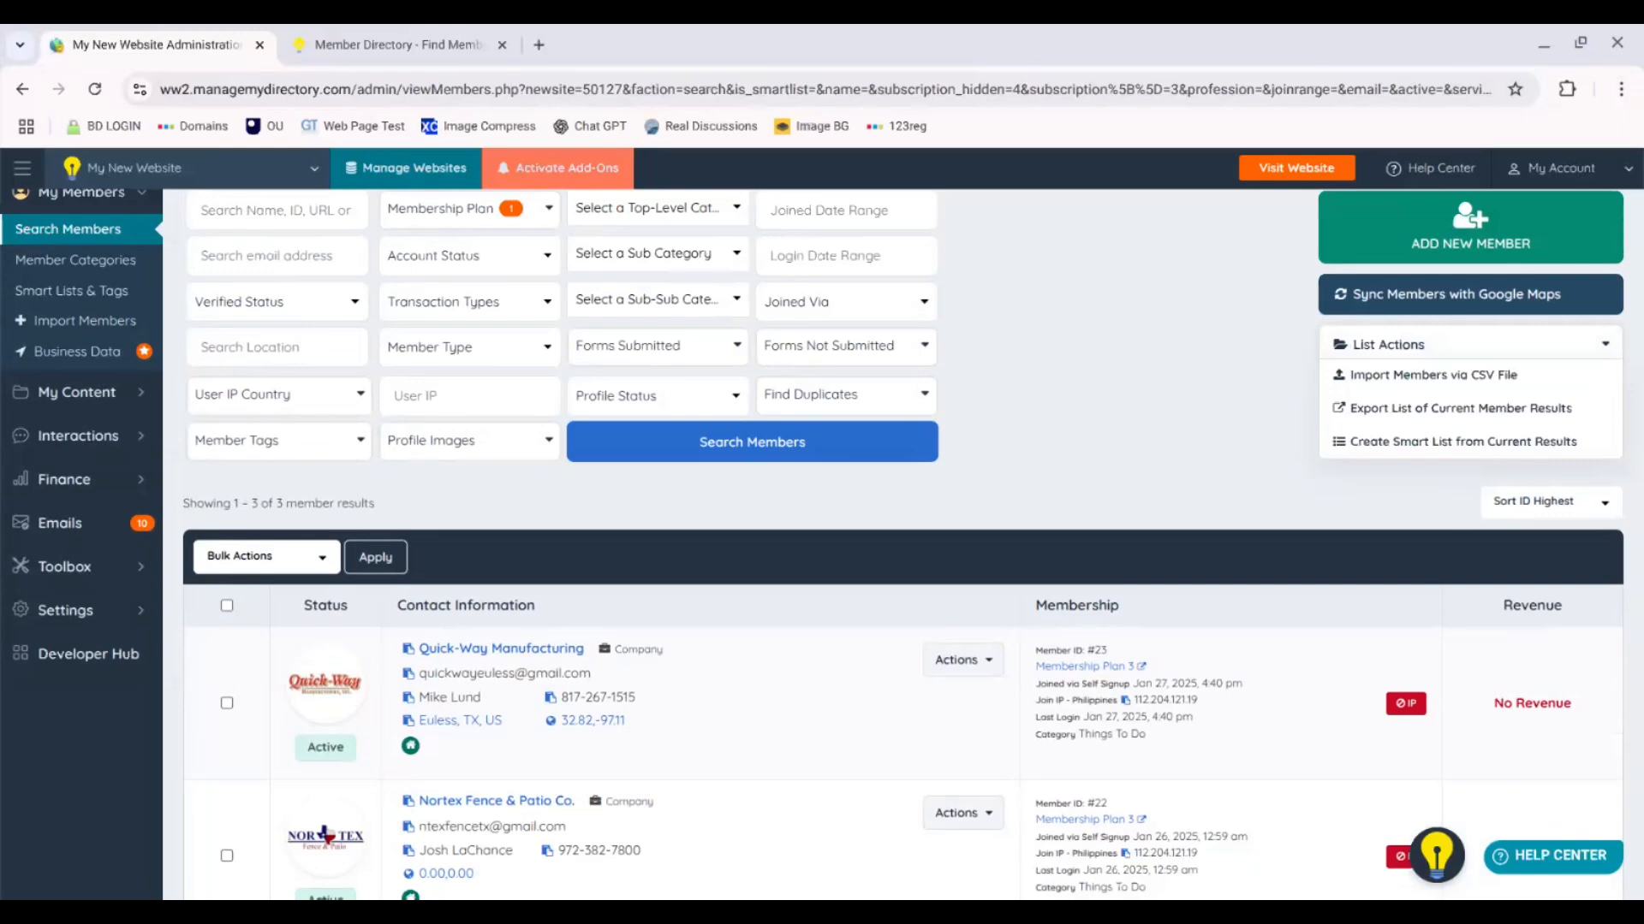
left_click(1424, 442)
left_click(859, 420)
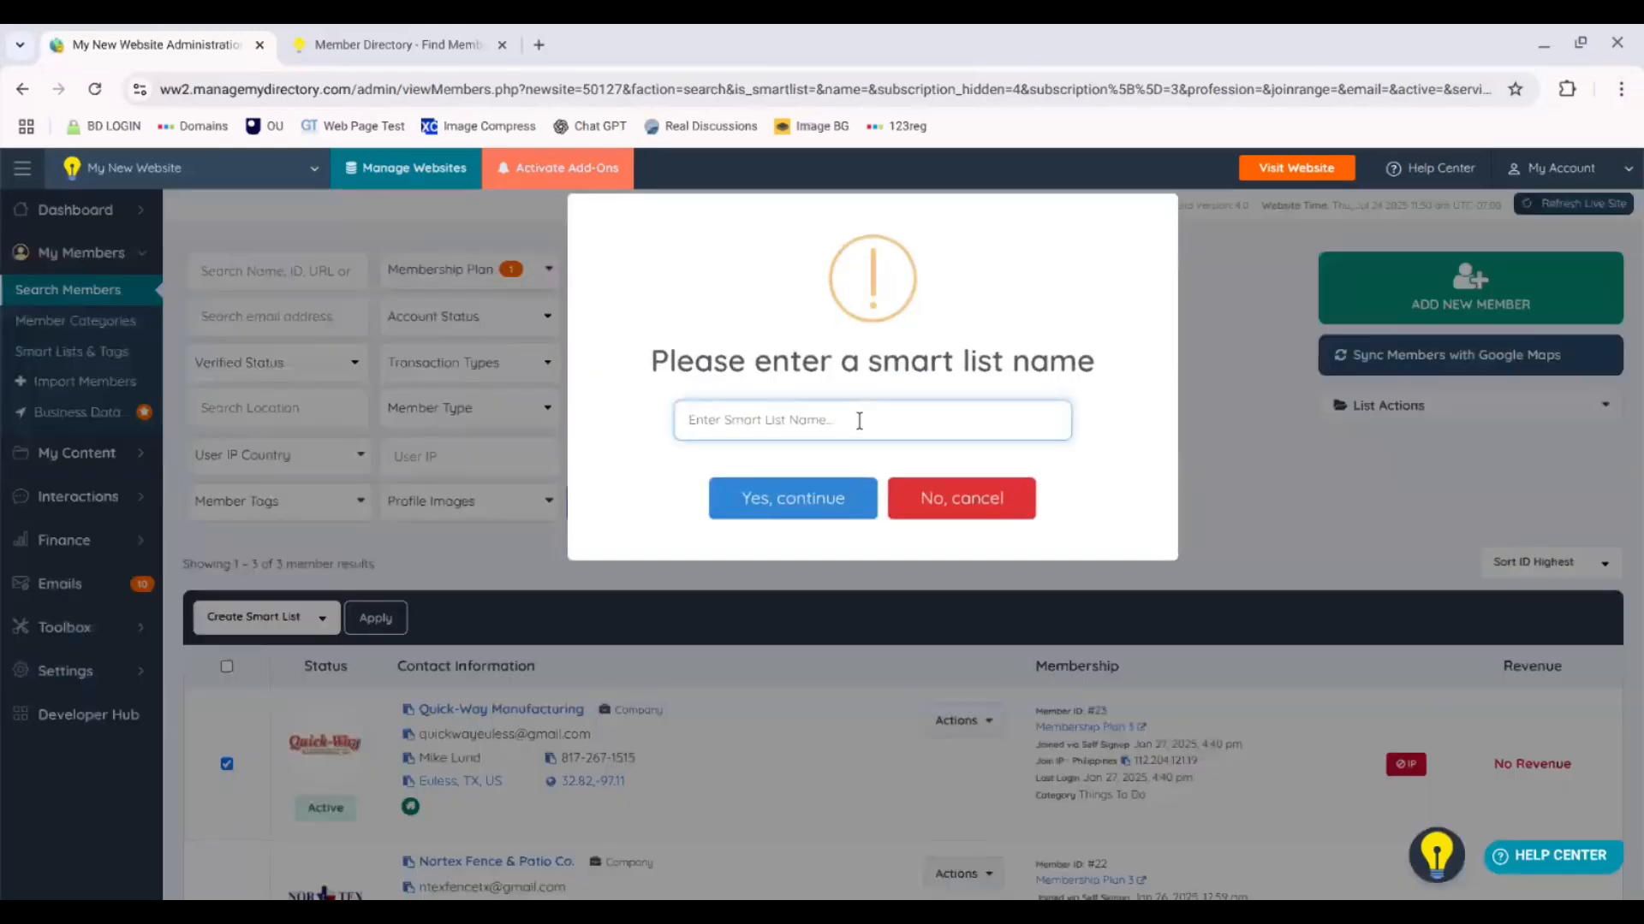
type("Upgrade Membership Plan")
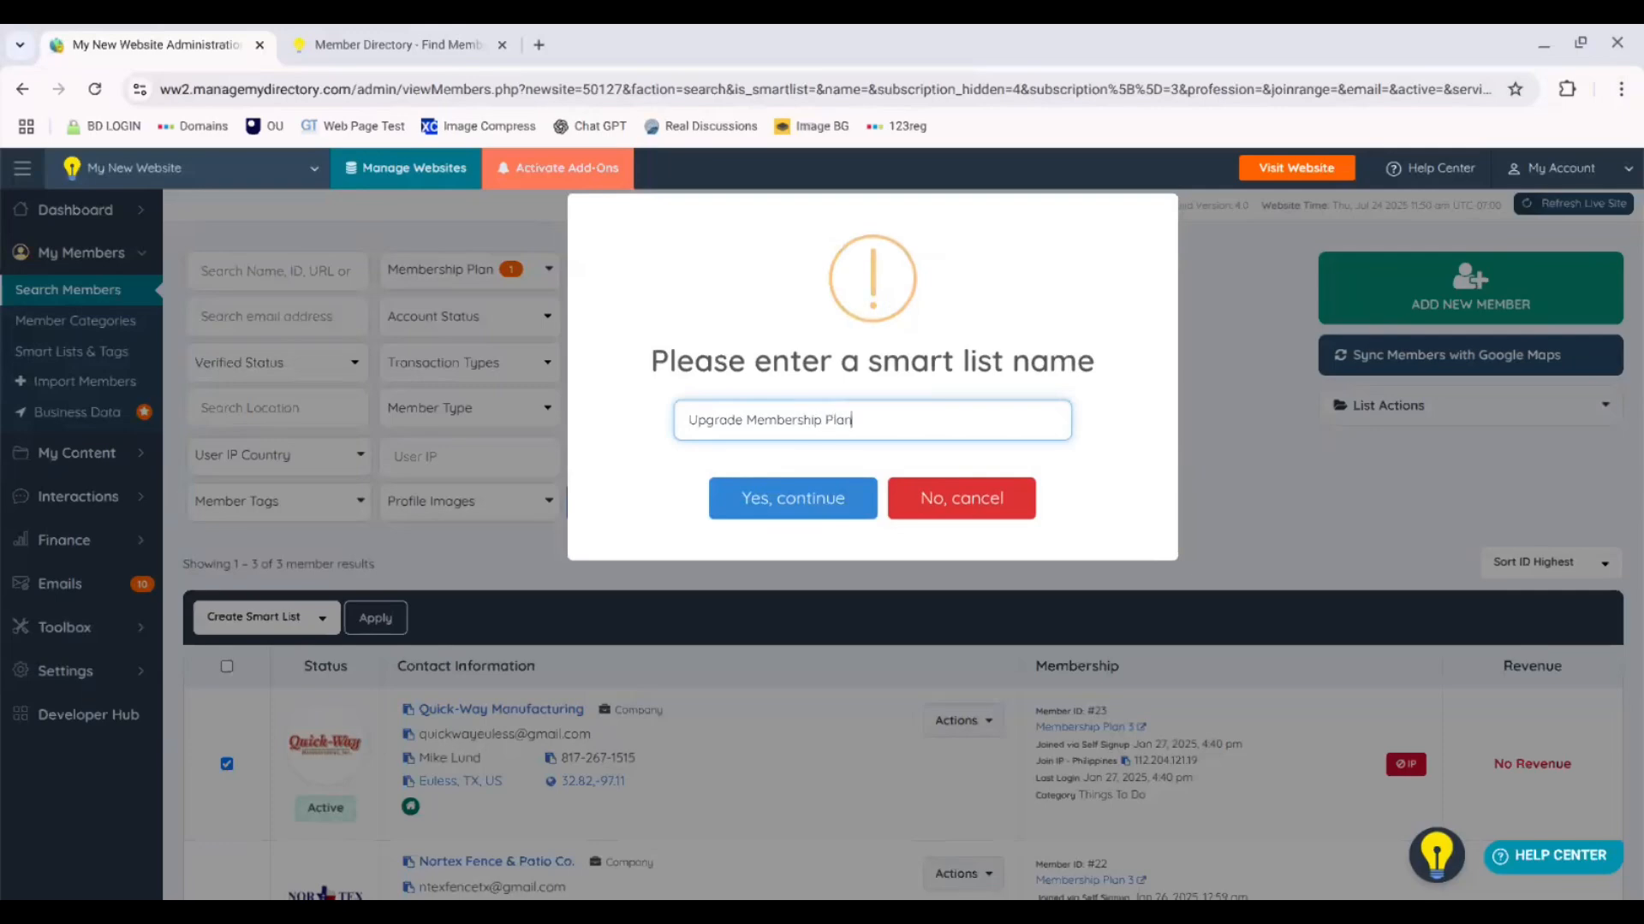
type(" 3")
left_click(797, 514)
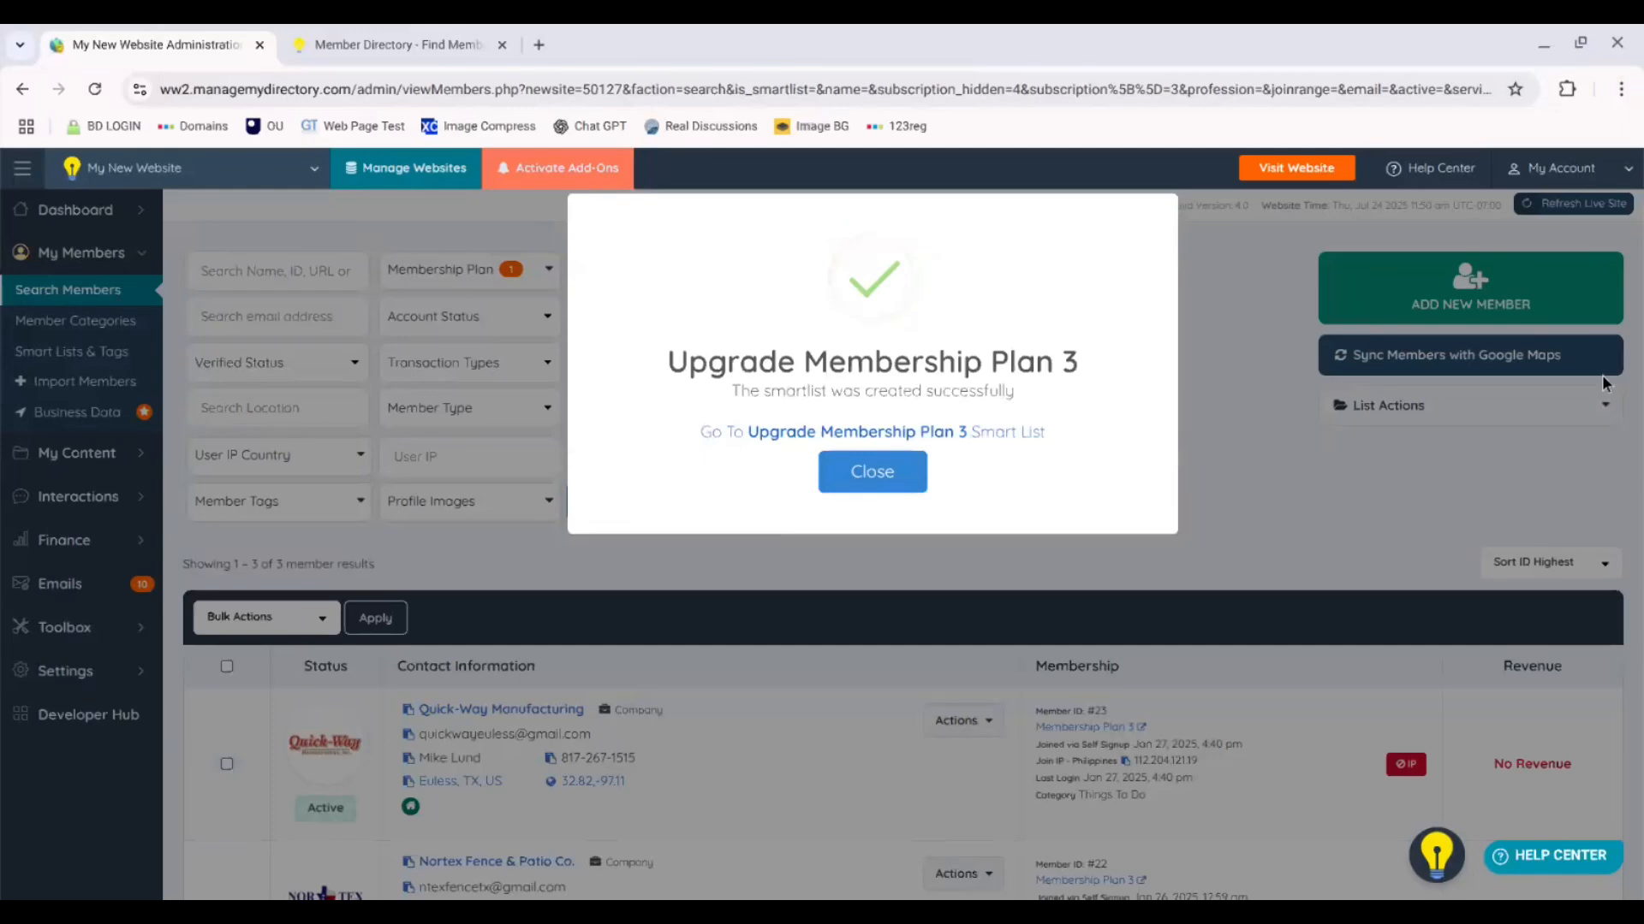
left_click(890, 476)
Step: Go to the Send Newsletter section for emails and start a new email newsletter
scroll(903, 531, "down", 4)
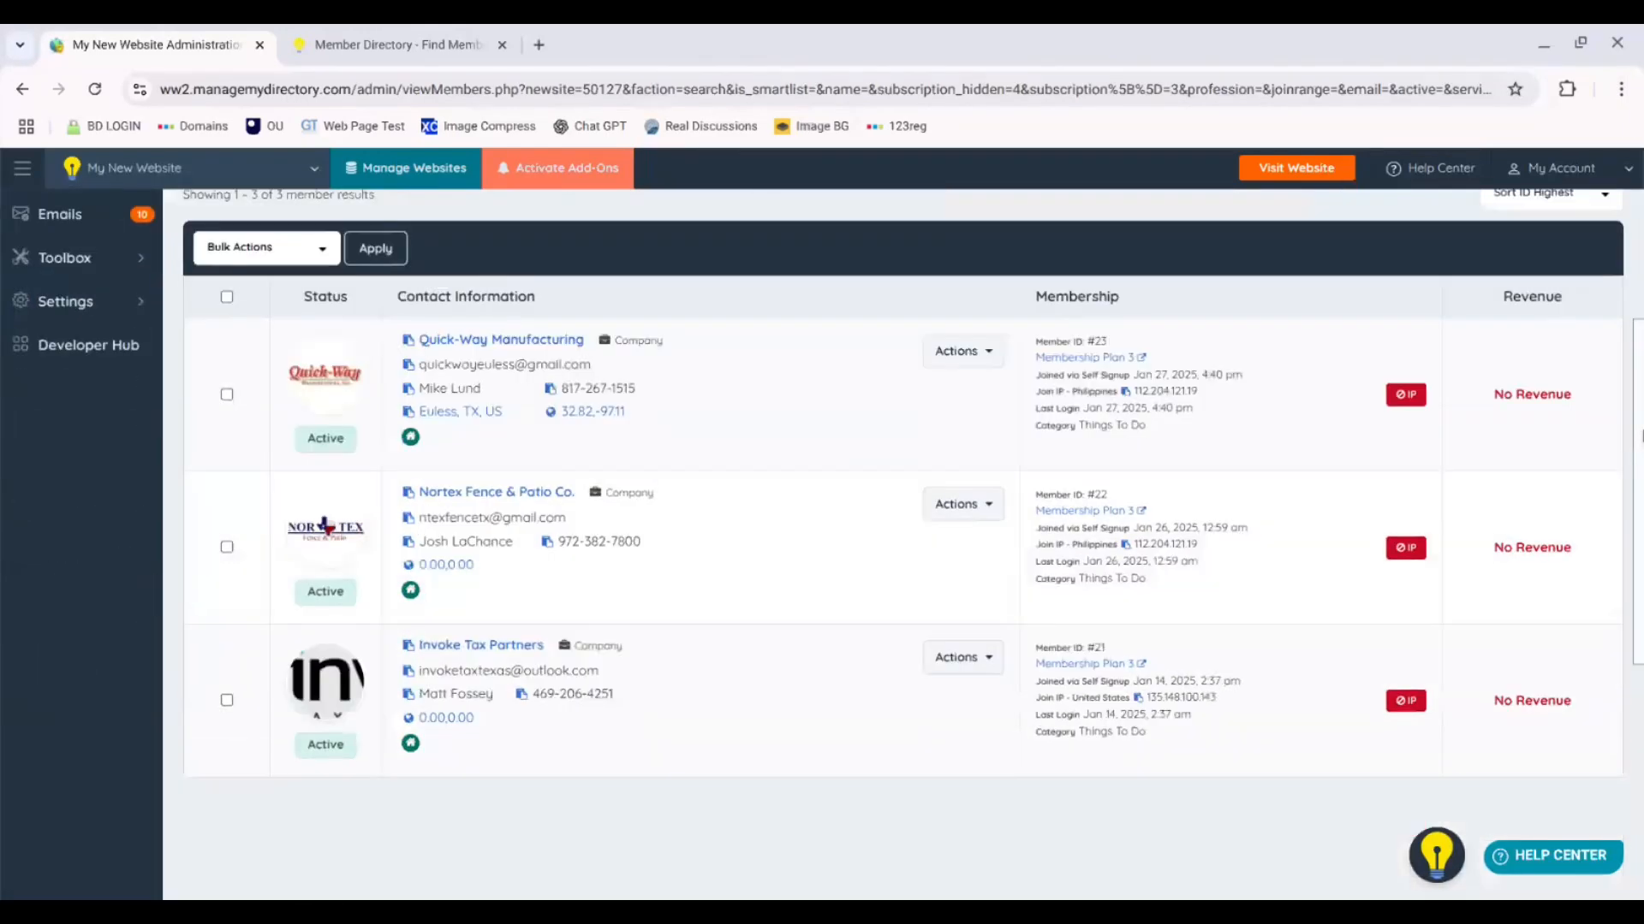
left_click_drag(1640, 408, 1640, 368)
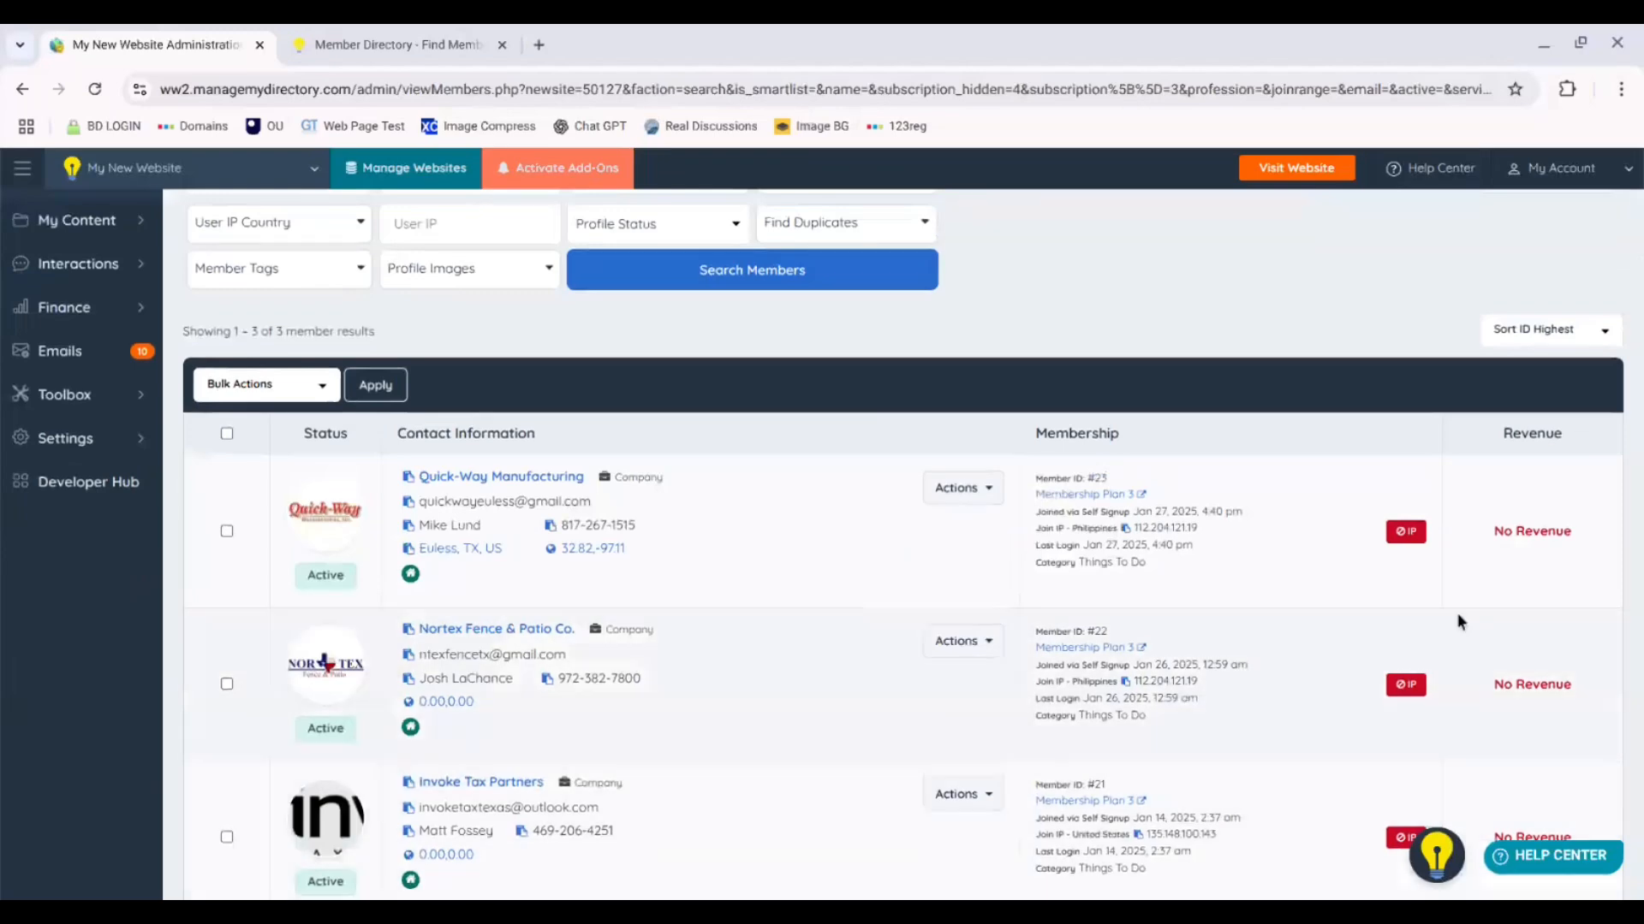
left_click_drag(1640, 360, 1641, 233)
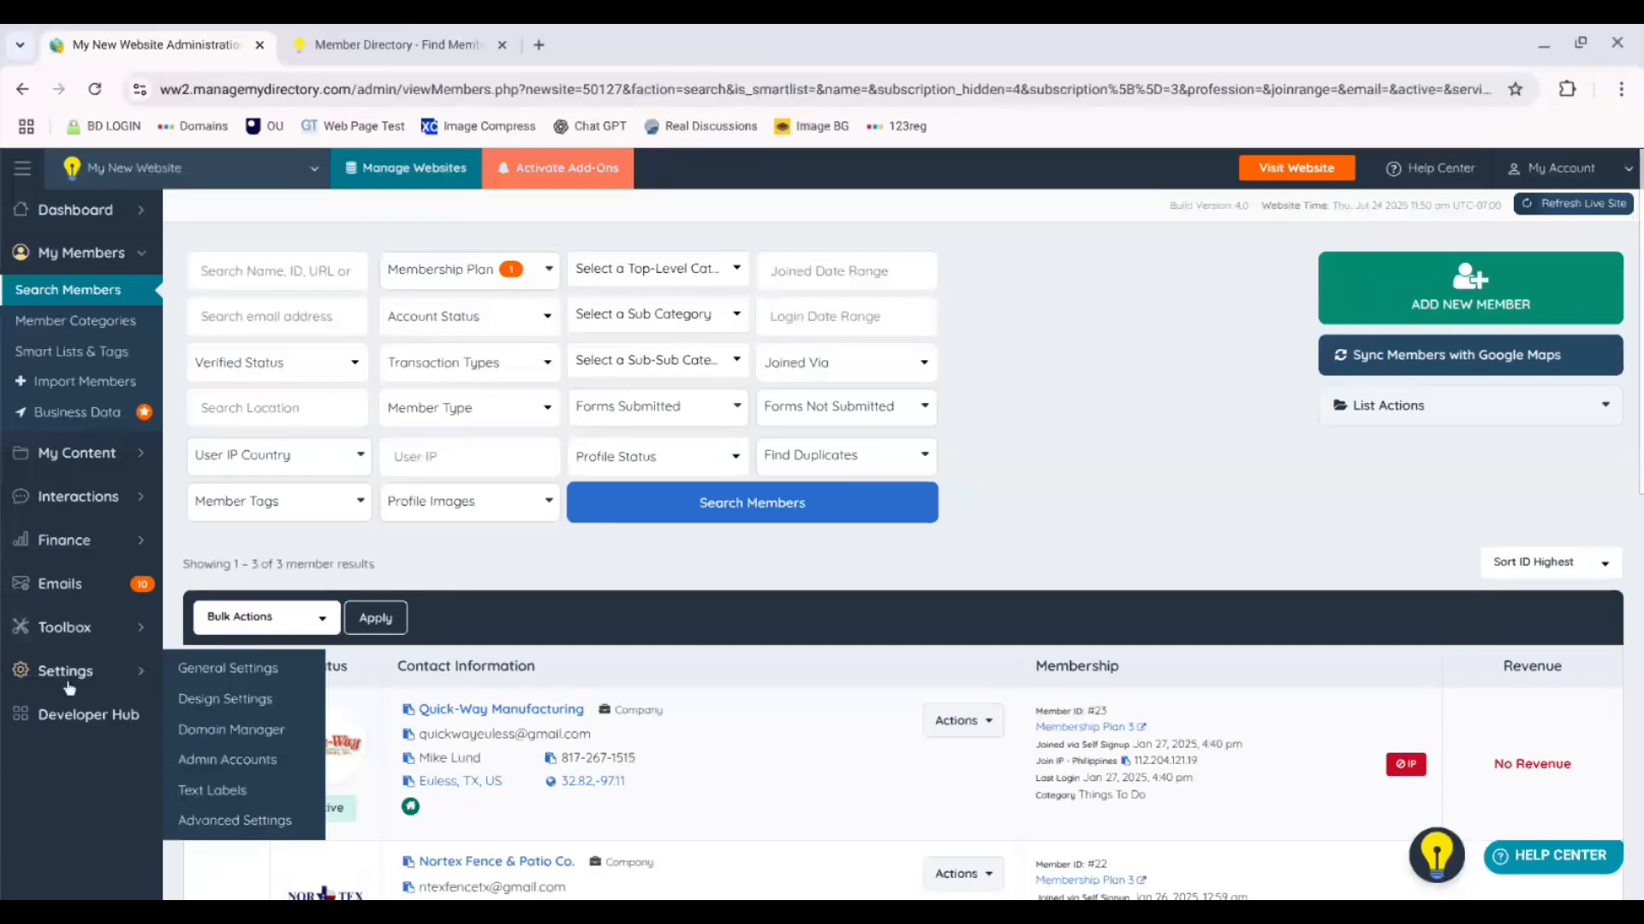
mouse_move(128, 548)
mouse_move(99, 589)
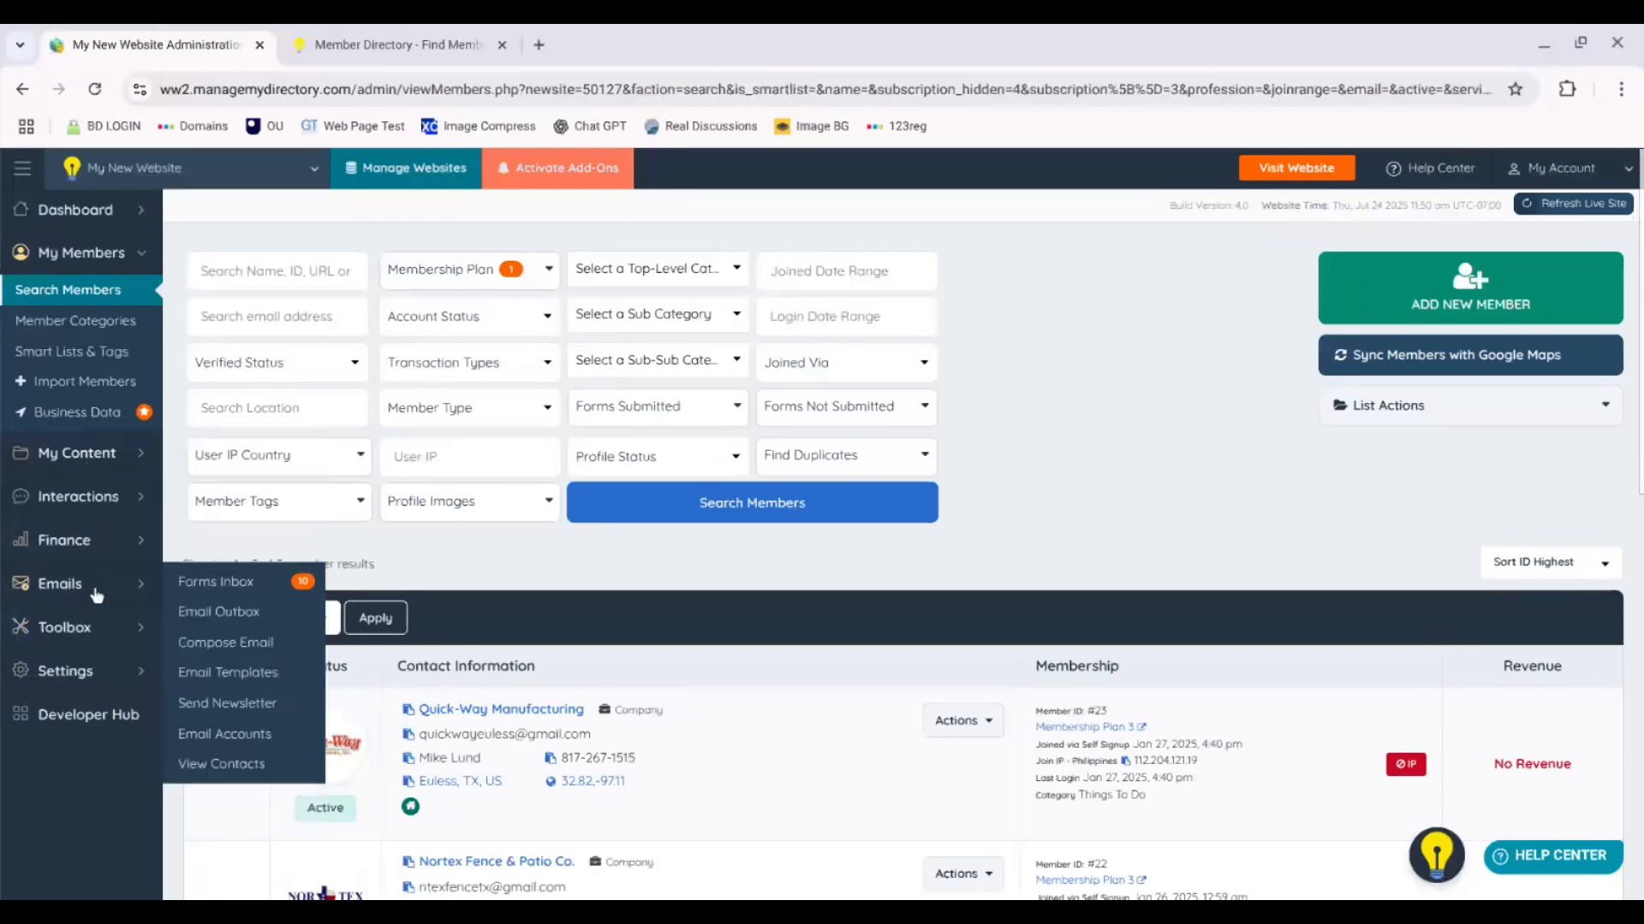
left_click(244, 710)
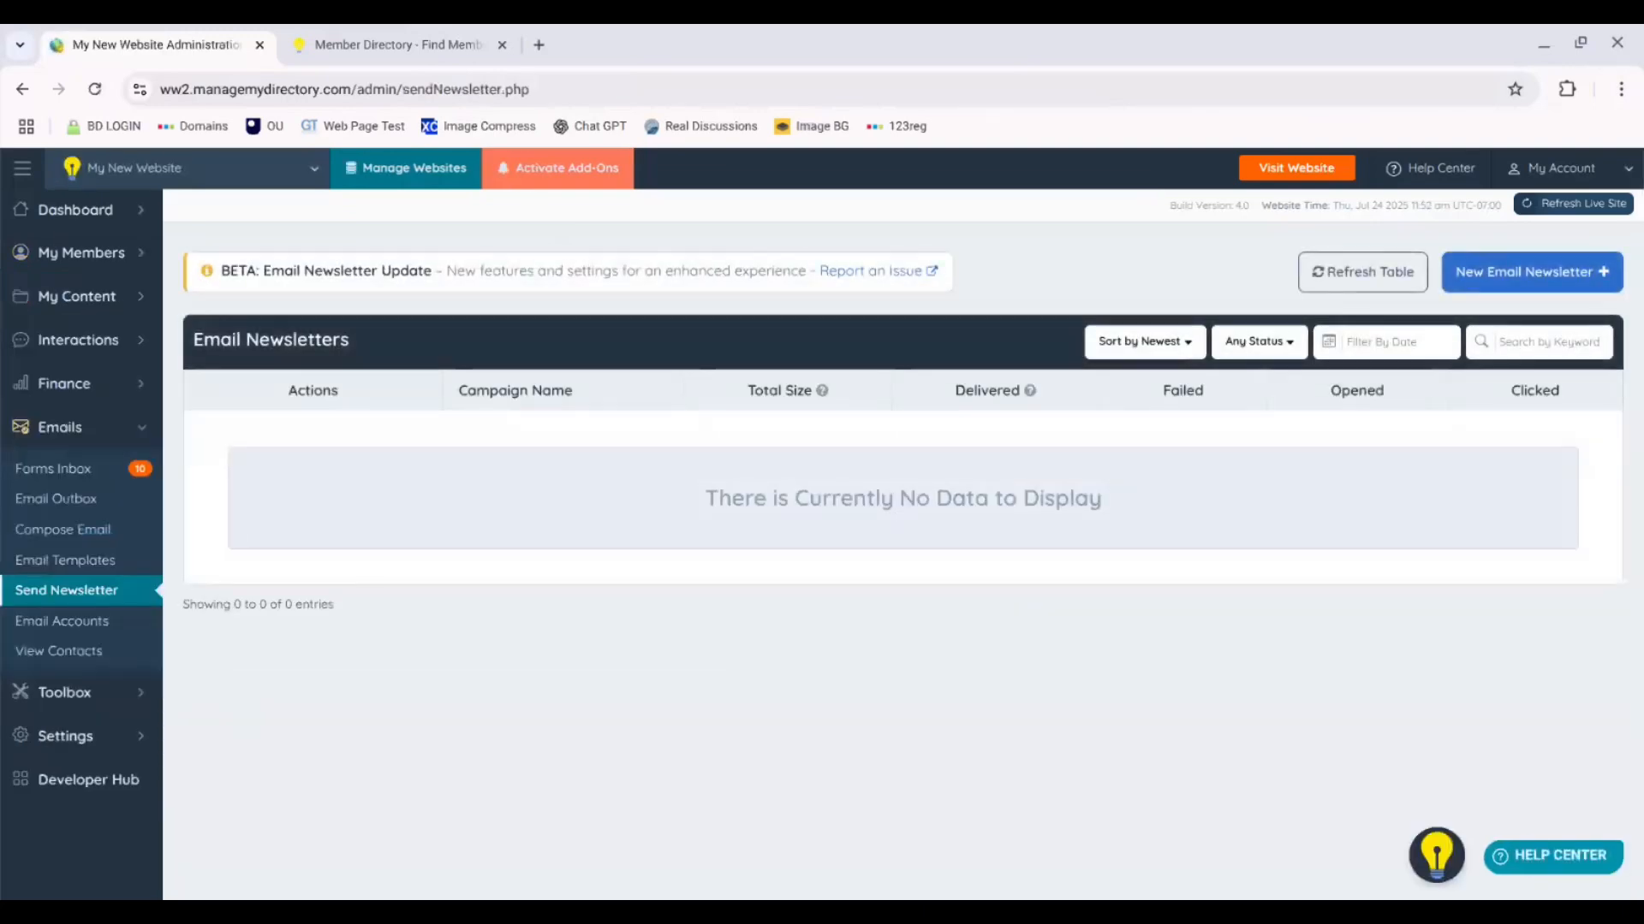
left_click(1575, 283)
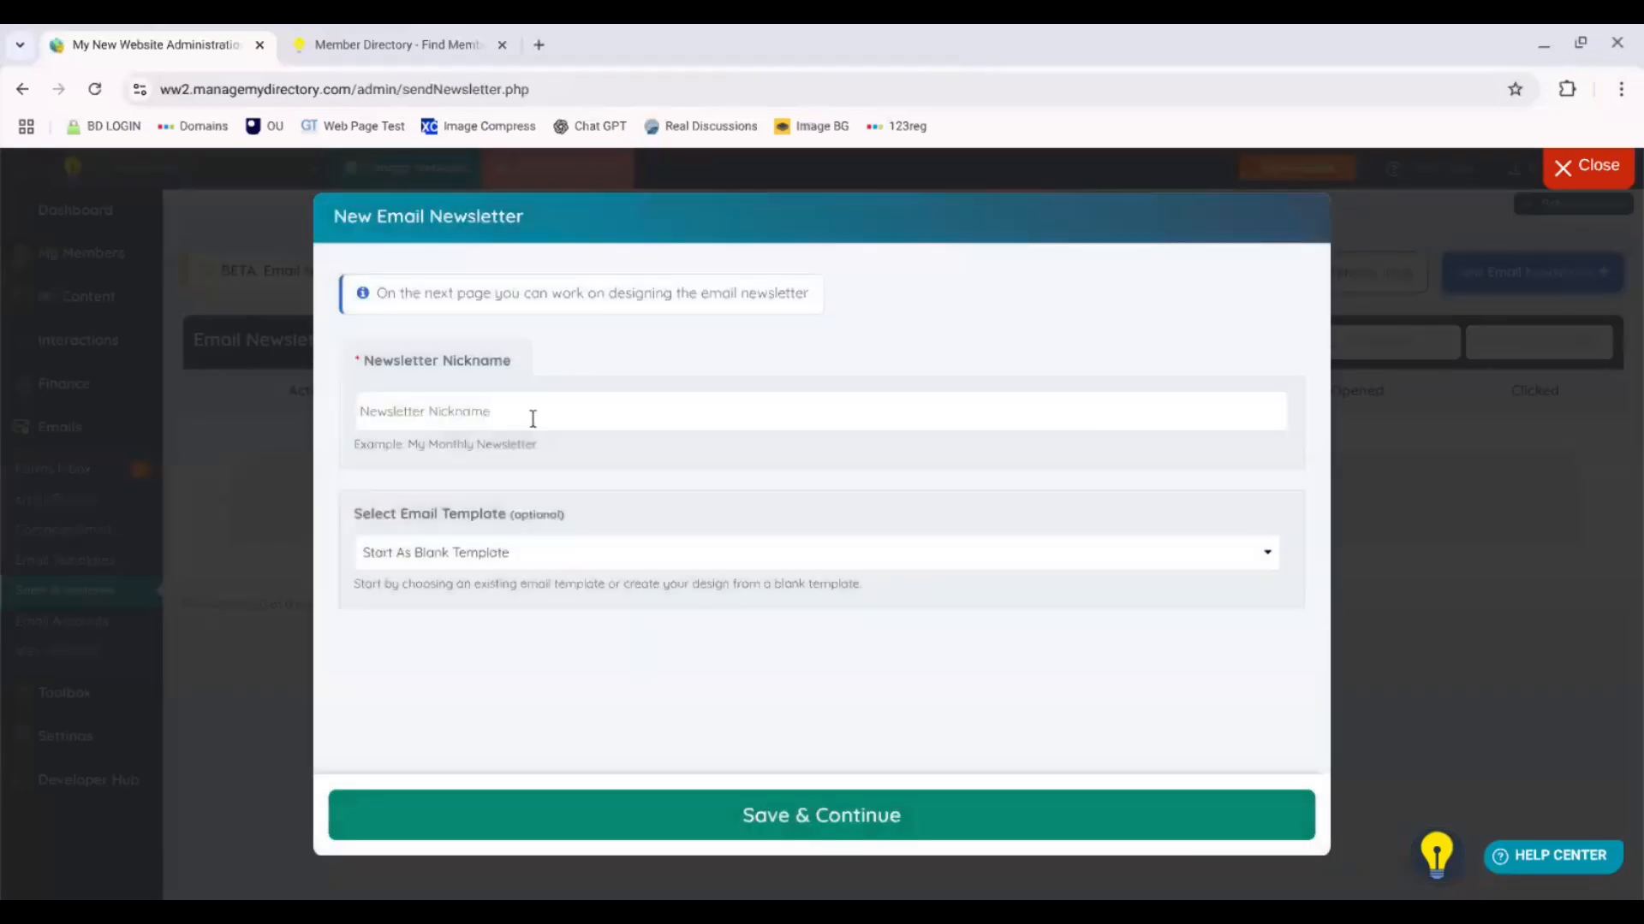
Step: Nickname the newsletter "August Upgrade Membership Plan 3", base it on the "upgrade-level-3" email template, and save to continue to the draft
left_click(532, 418)
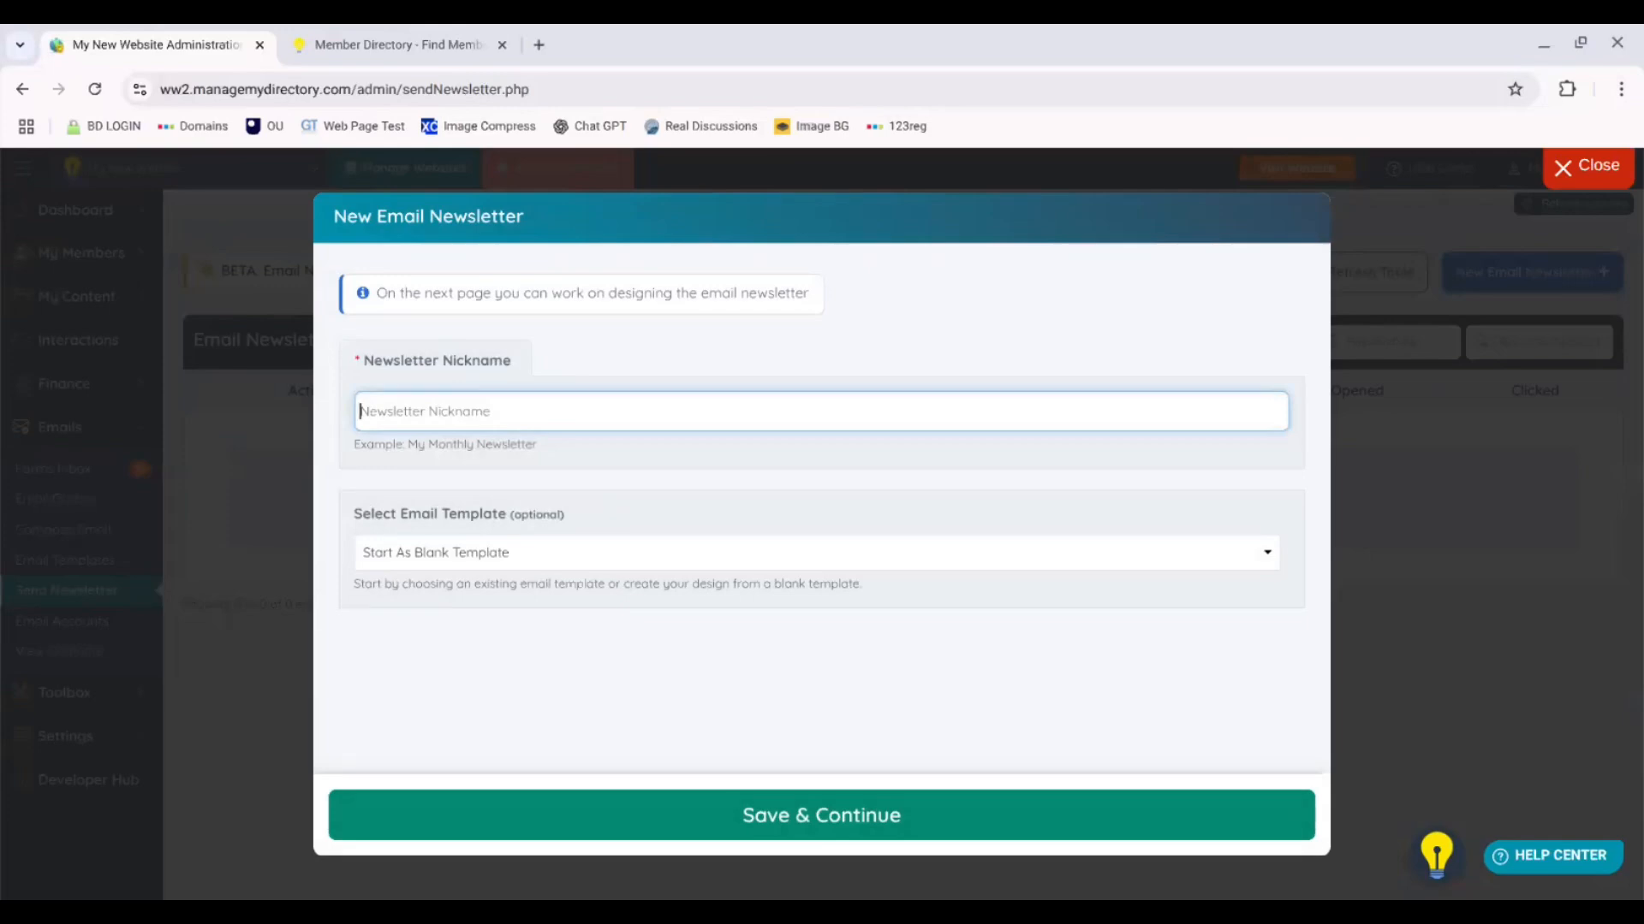
type("August Upgrade Membership ")
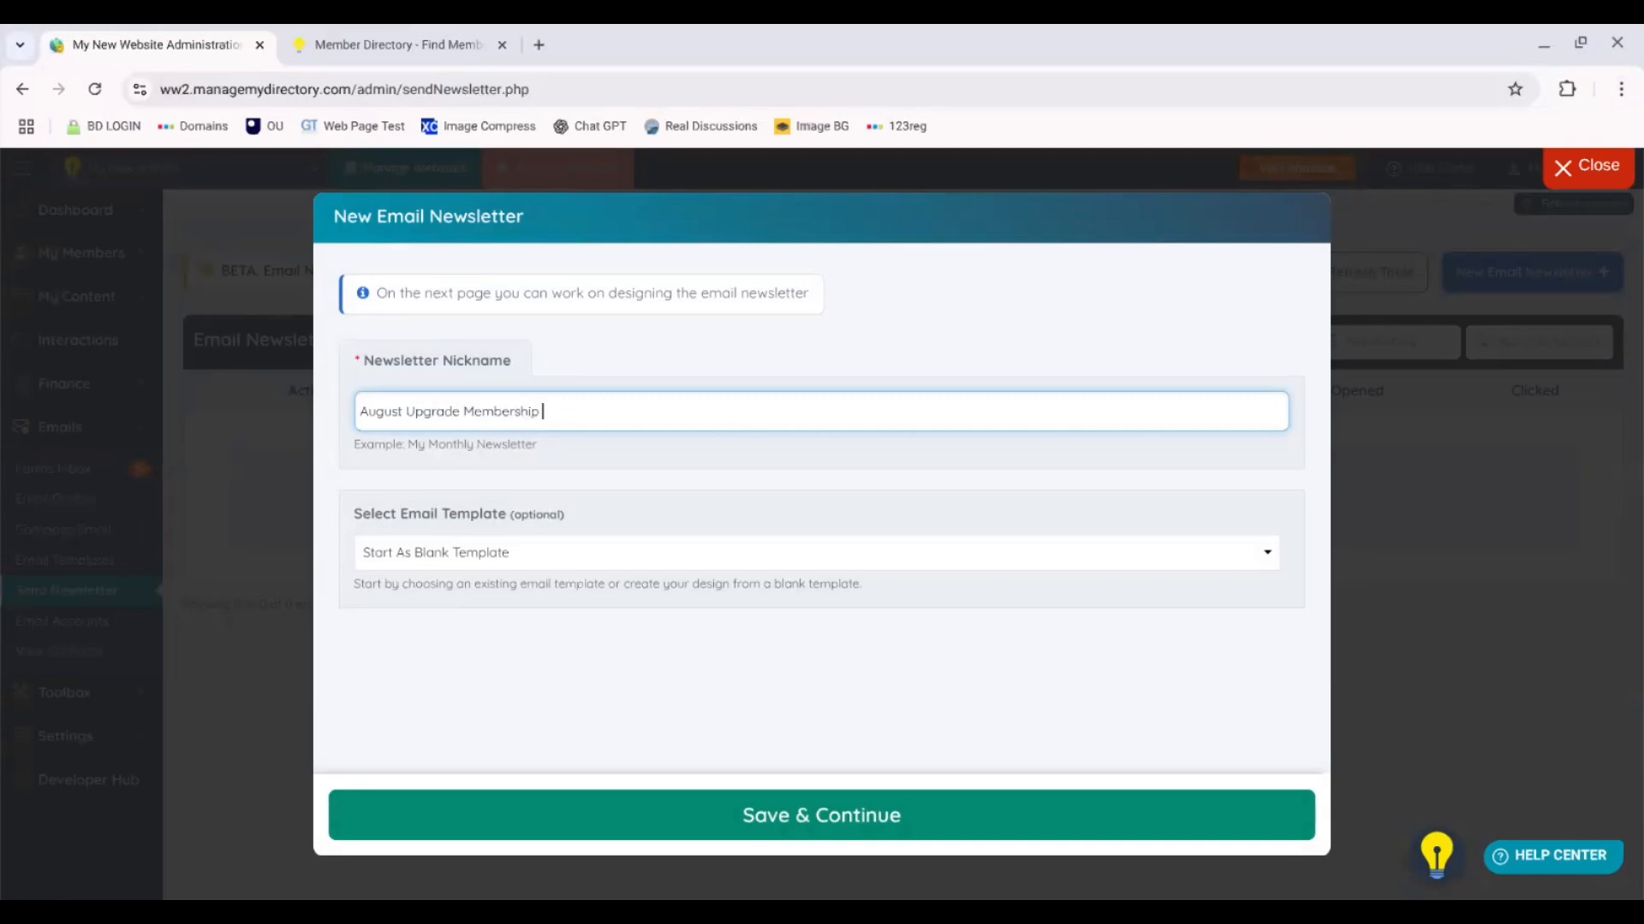
type("Plan 3")
left_click(538, 552)
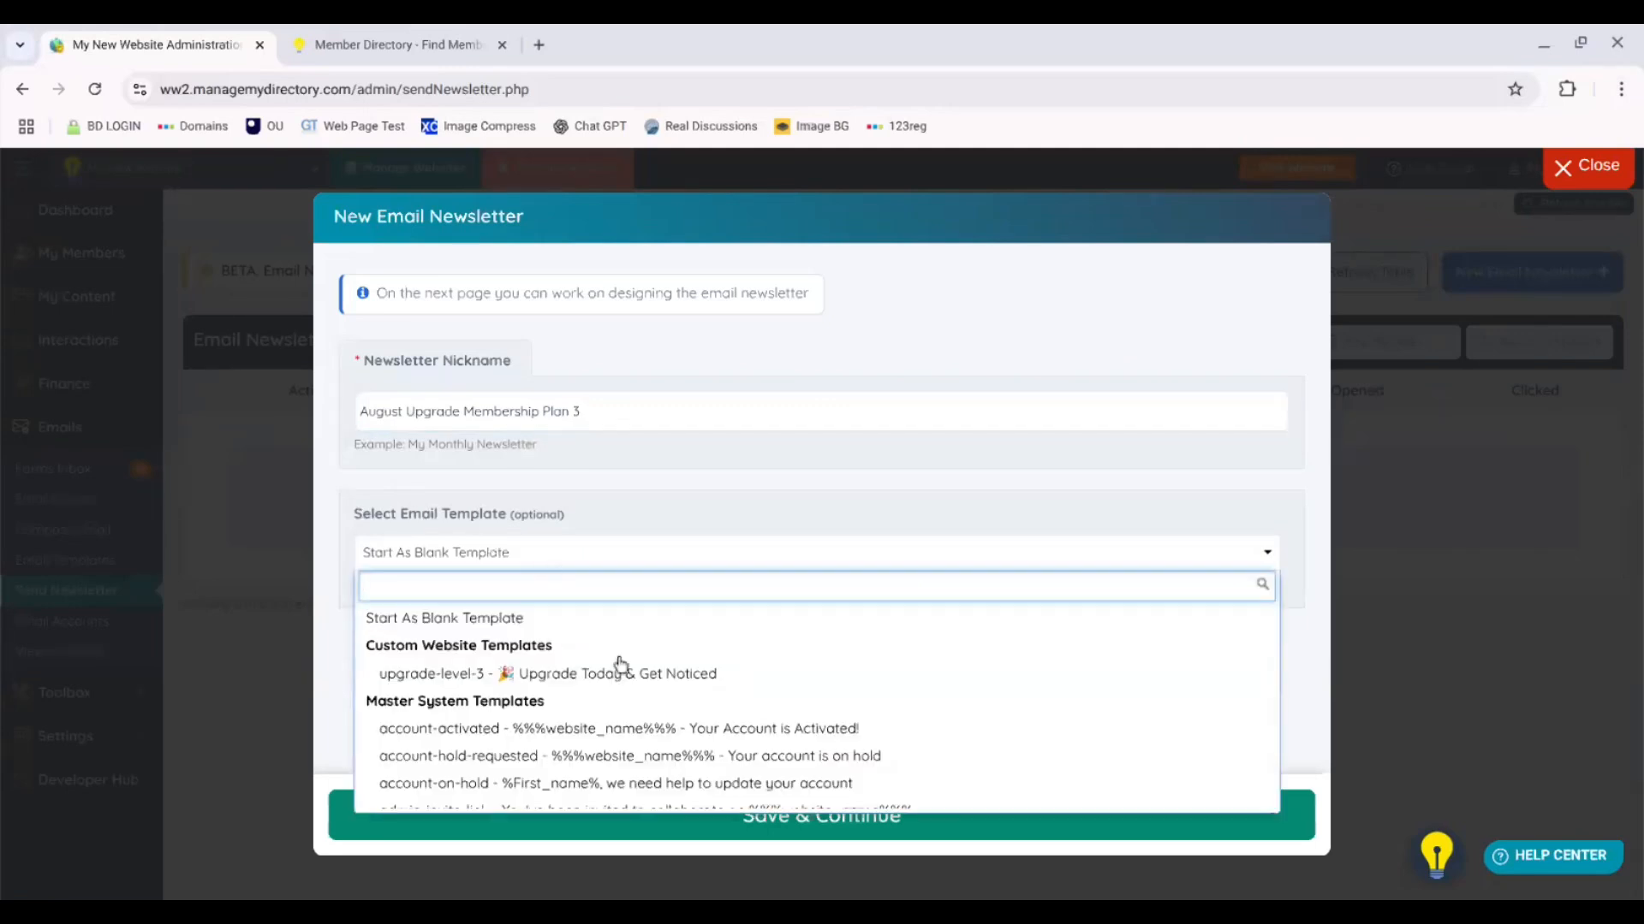
left_click(645, 675)
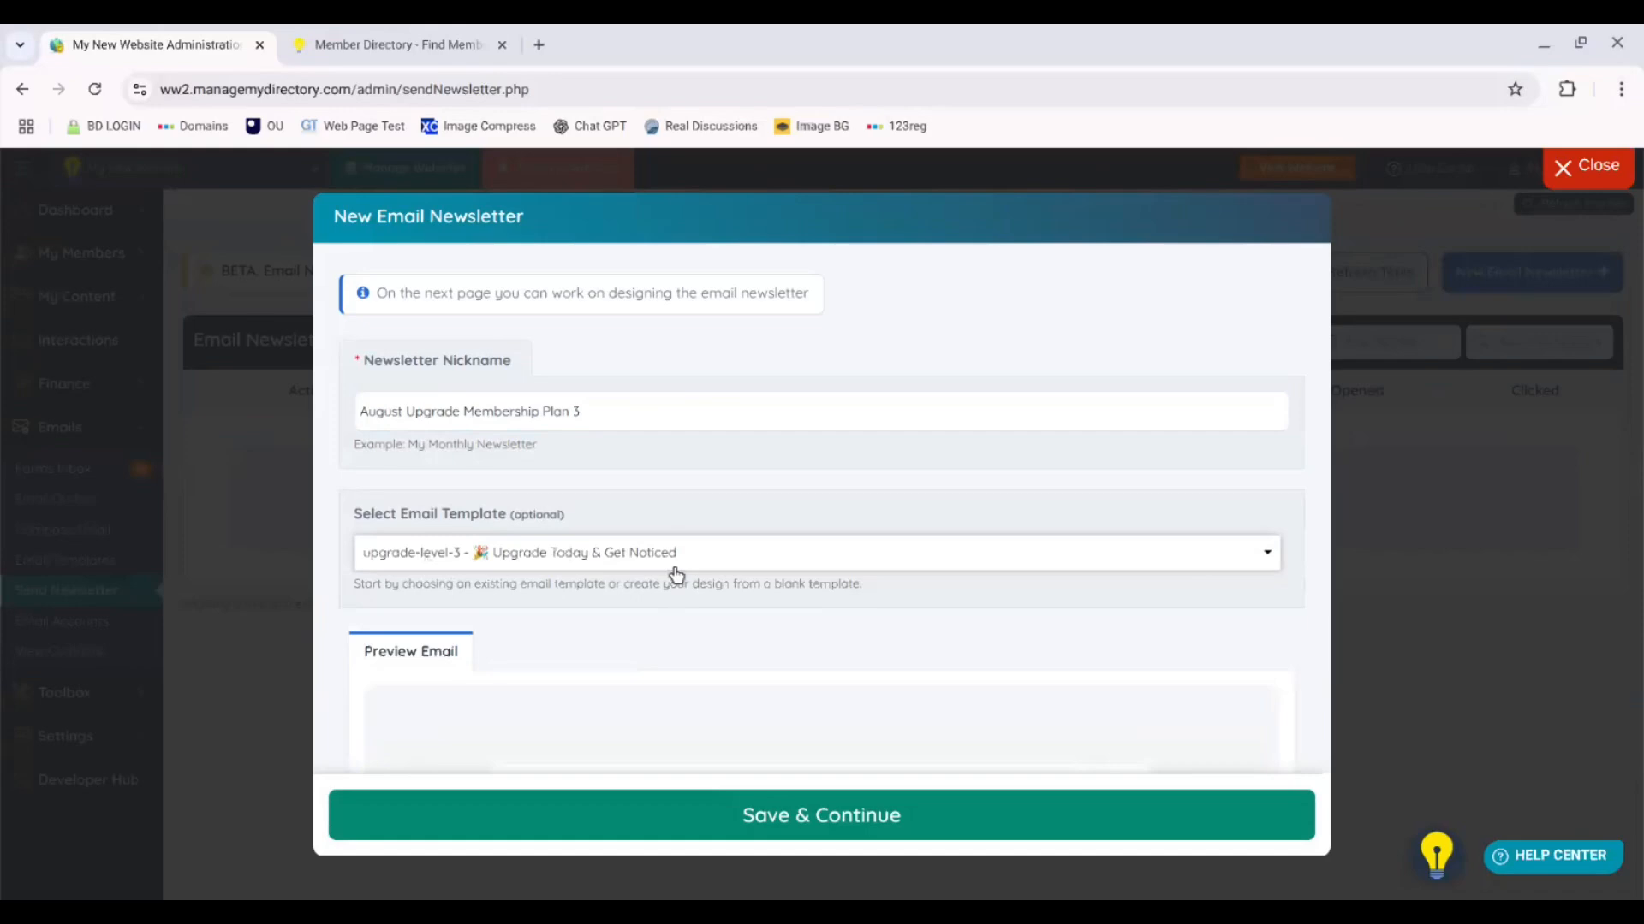
left_click(859, 834)
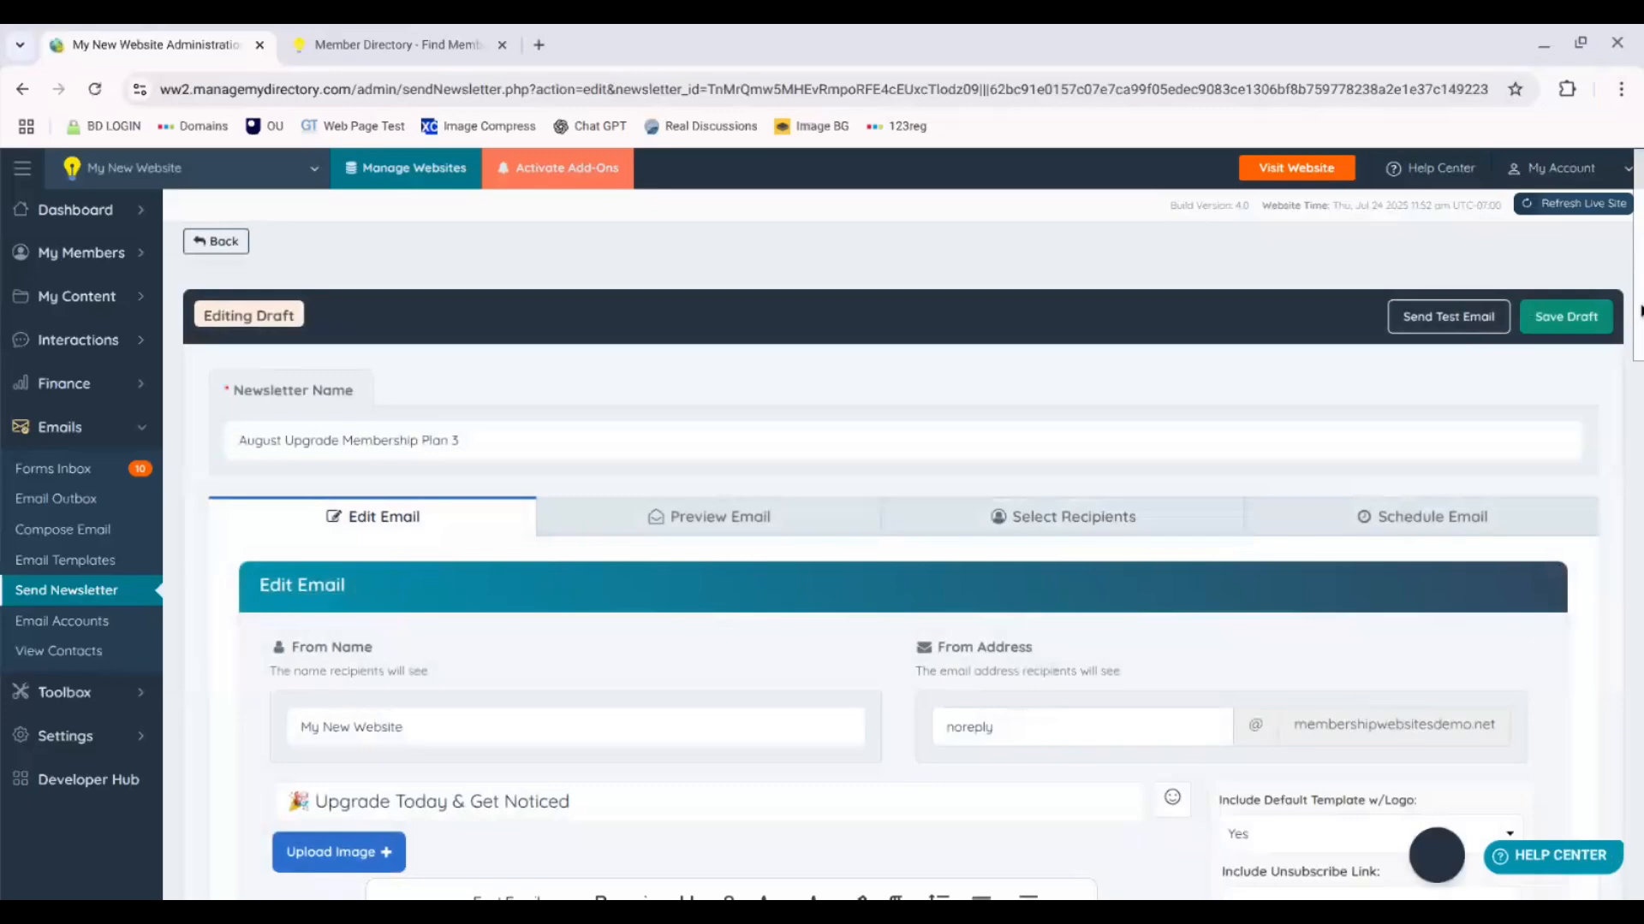
Step: Replace "there" in the email body's greeting with the variable %First_name%
left_click_drag(1639, 312, 1640, 394)
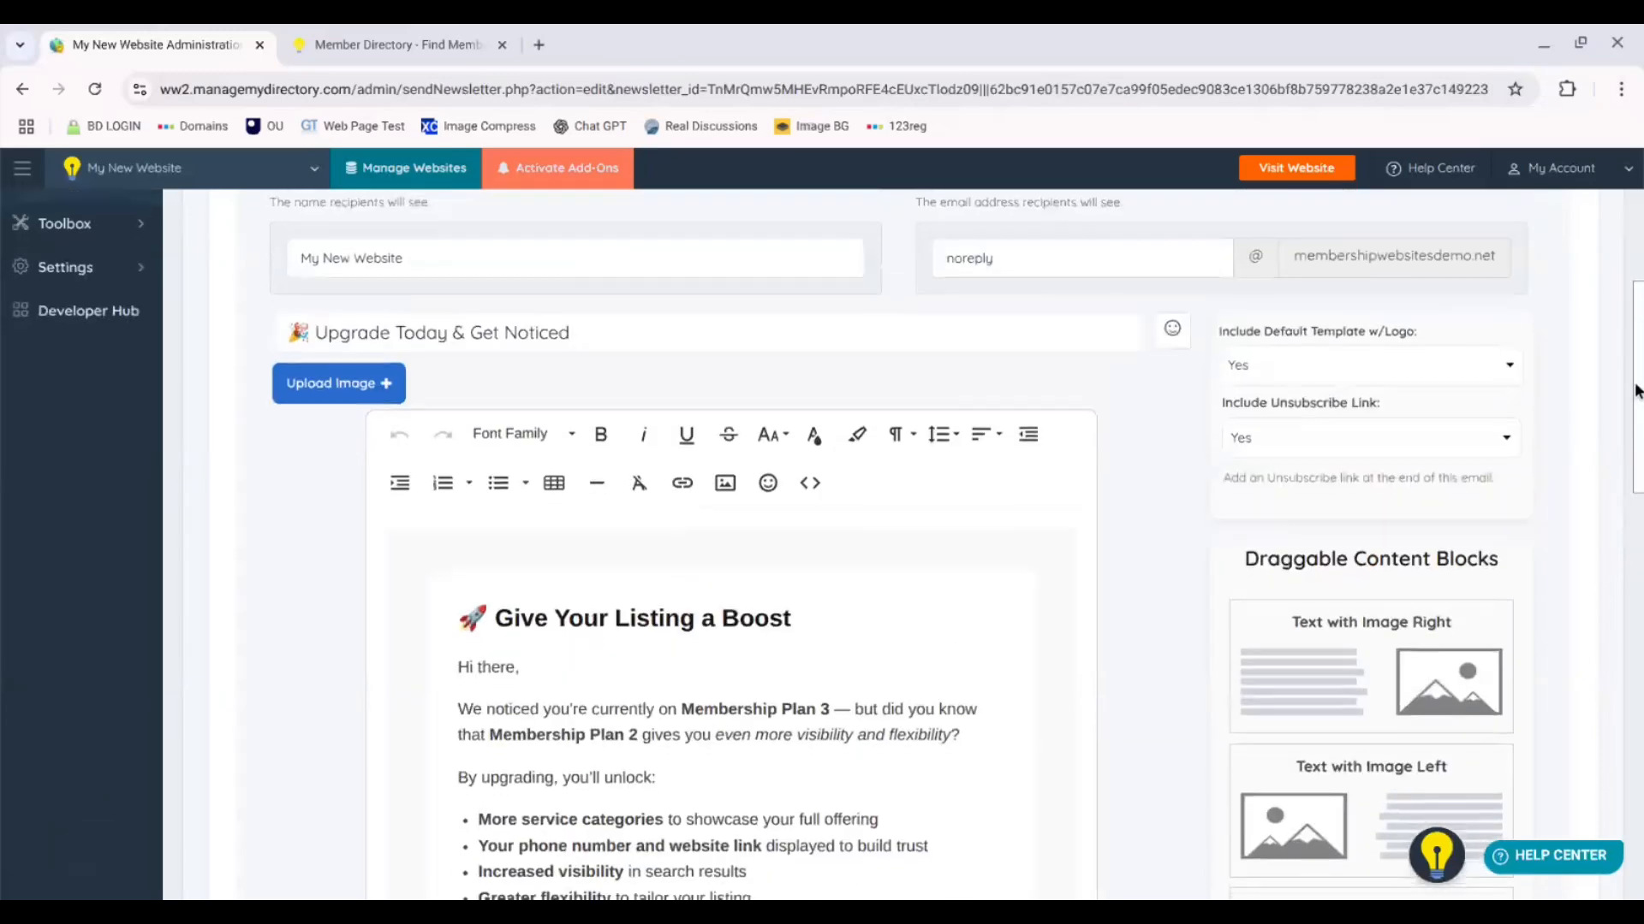
left_click_drag(589, 332, 288, 331)
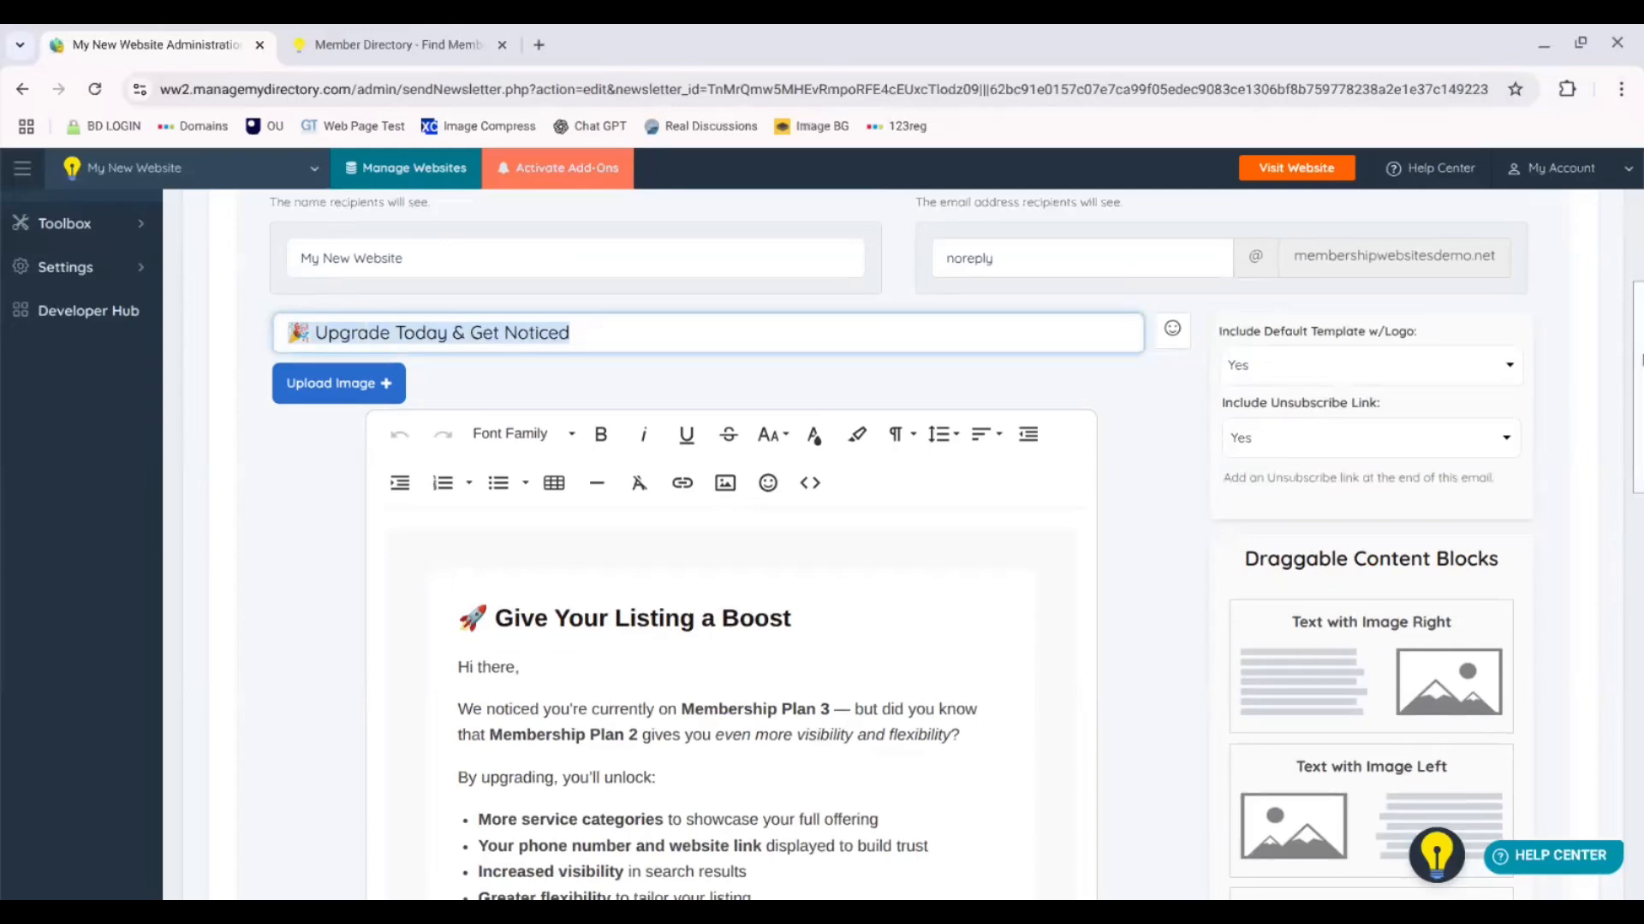
left_click_drag(1639, 359, 1639, 436)
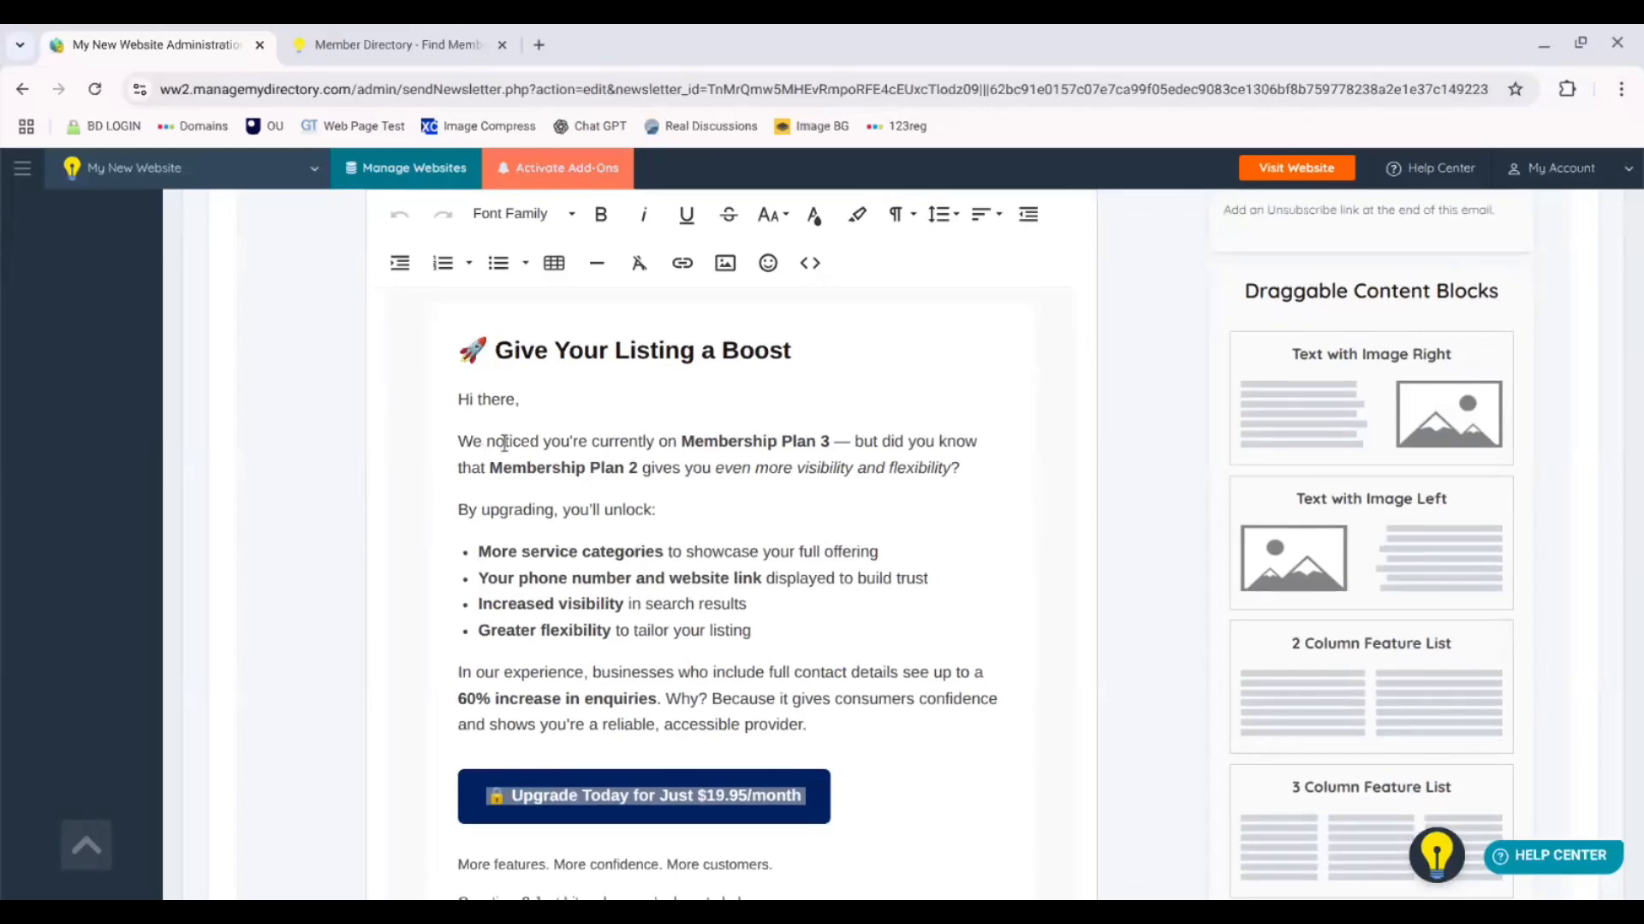
left_click_drag(513, 399, 481, 400)
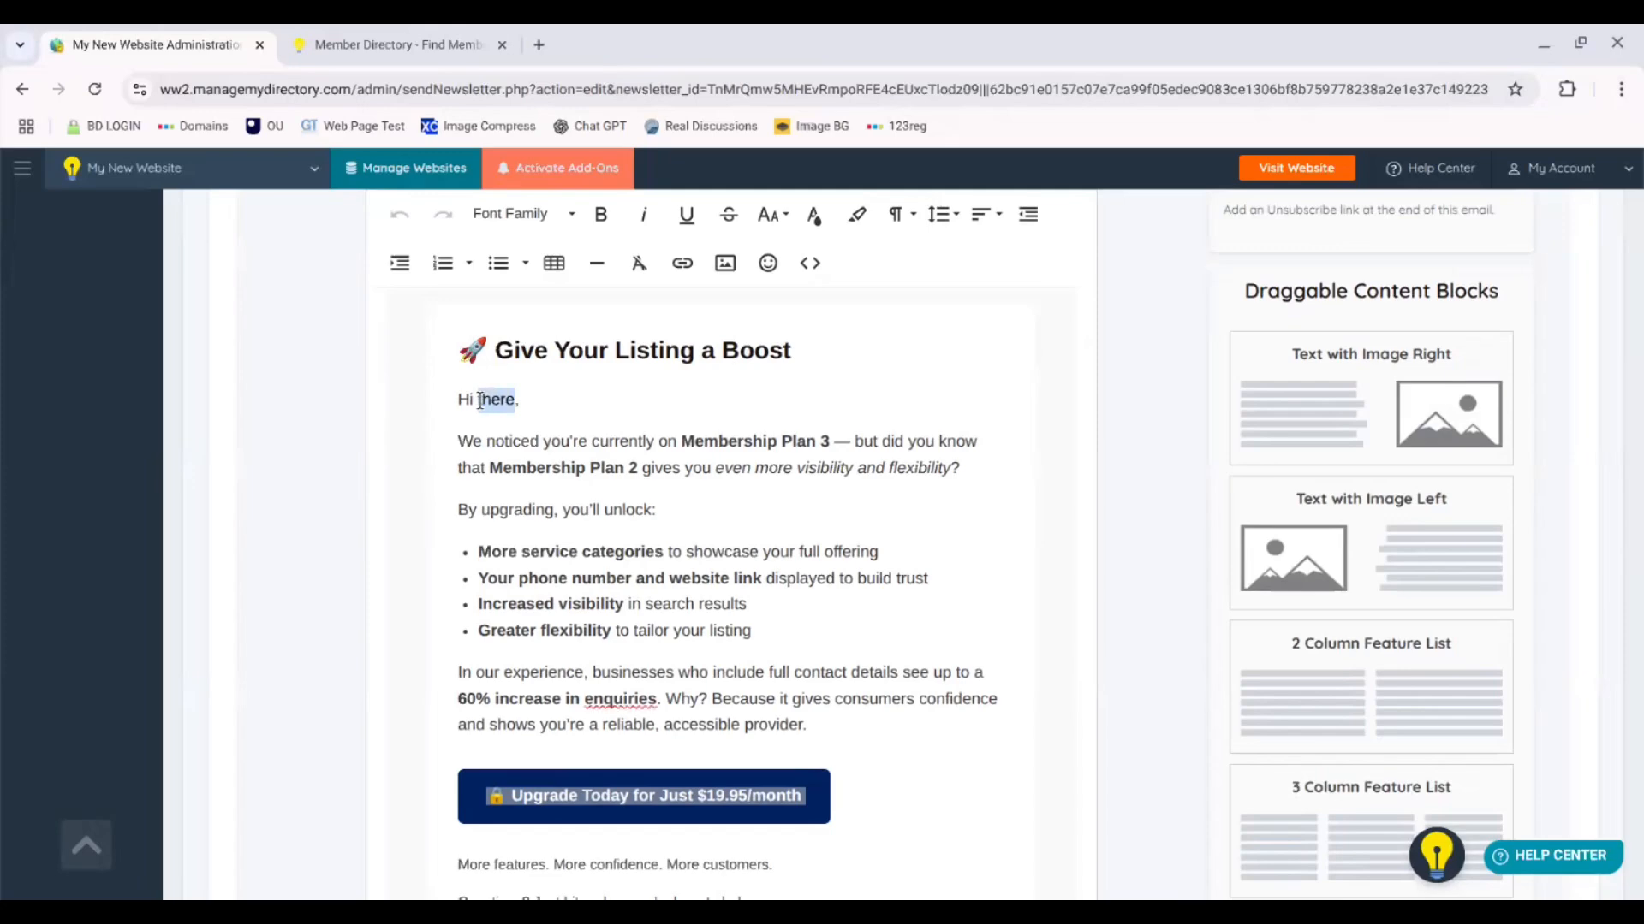
key("BackSpace")
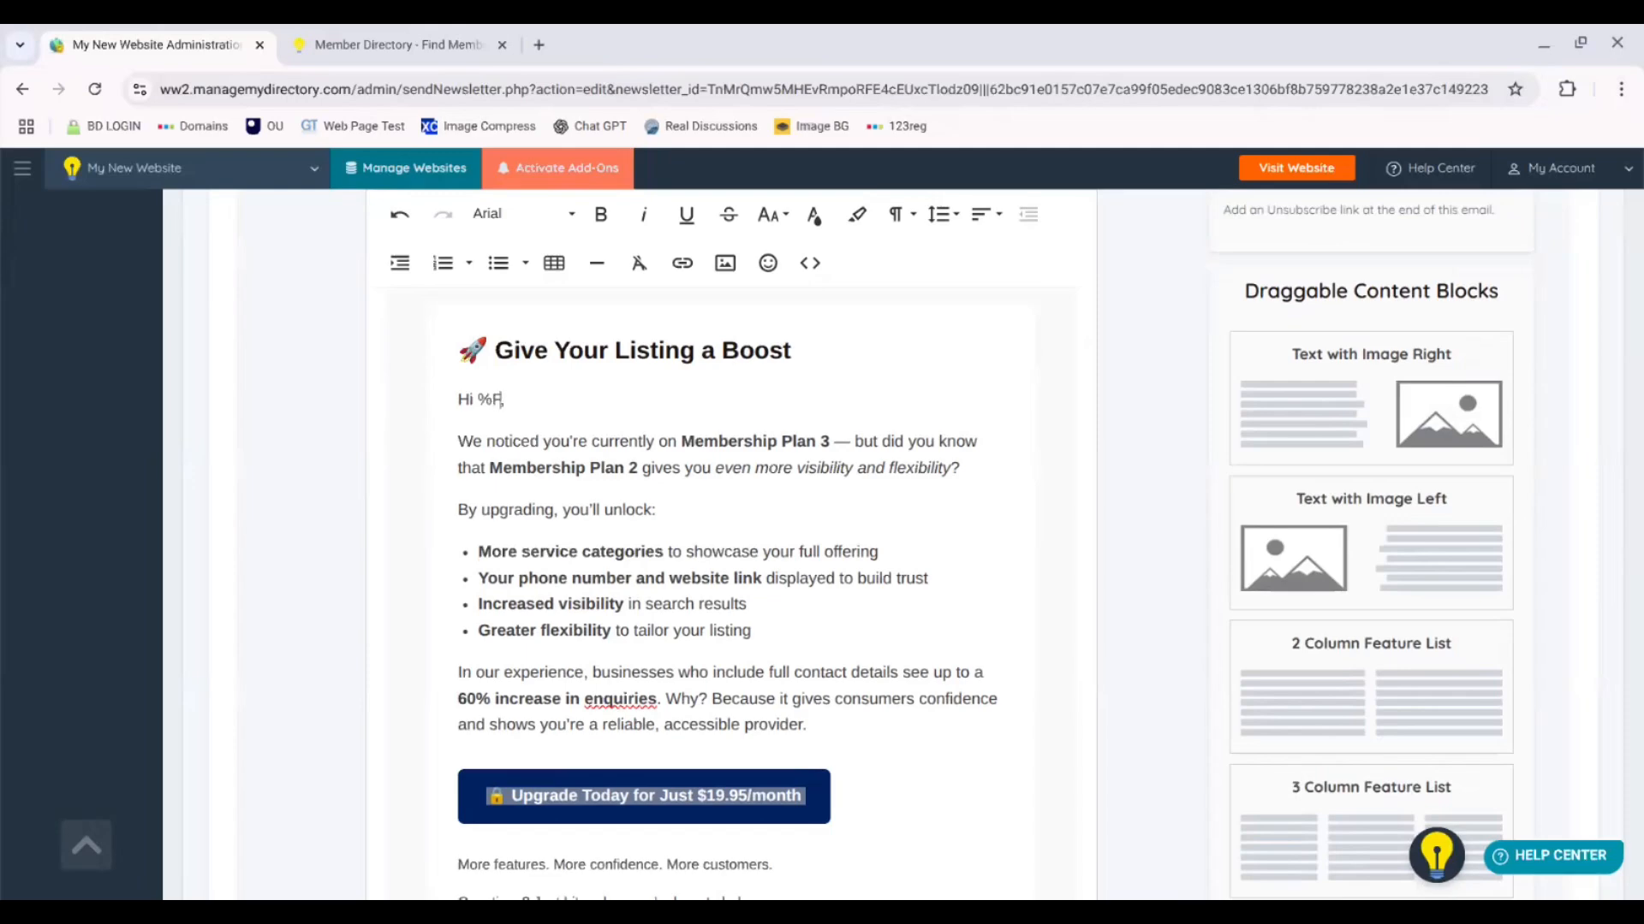
type("%First_name%")
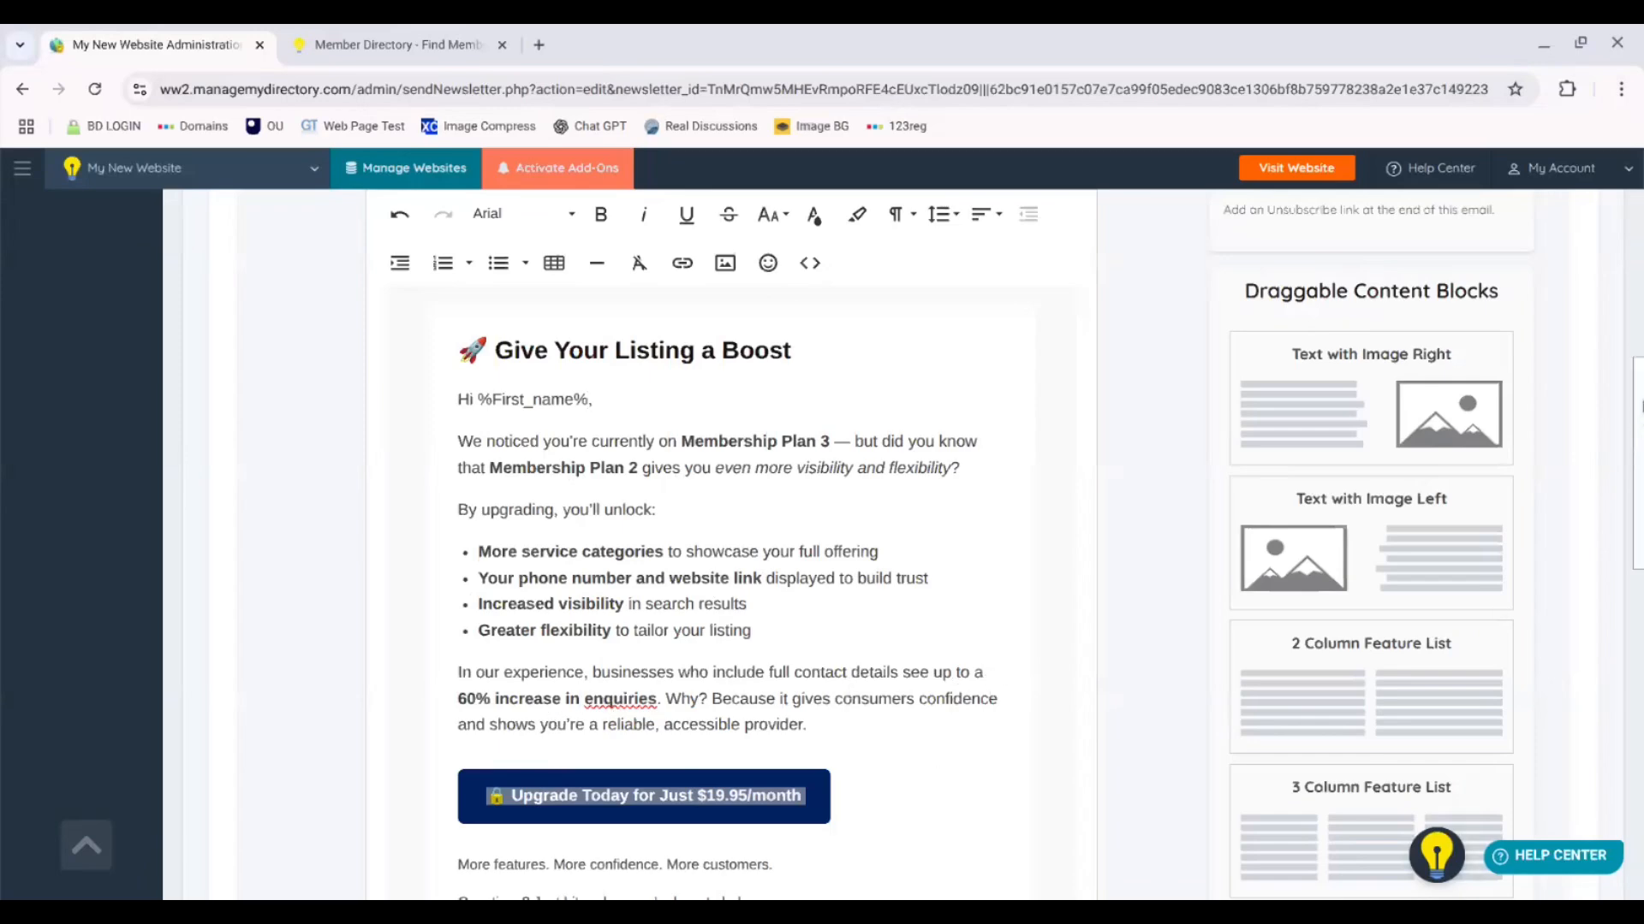
Step: Preview the email, and include the "Upgrade Membership Plan 3" smart list in the newsletter's recipients
scroll(1639, 407, "down", 2)
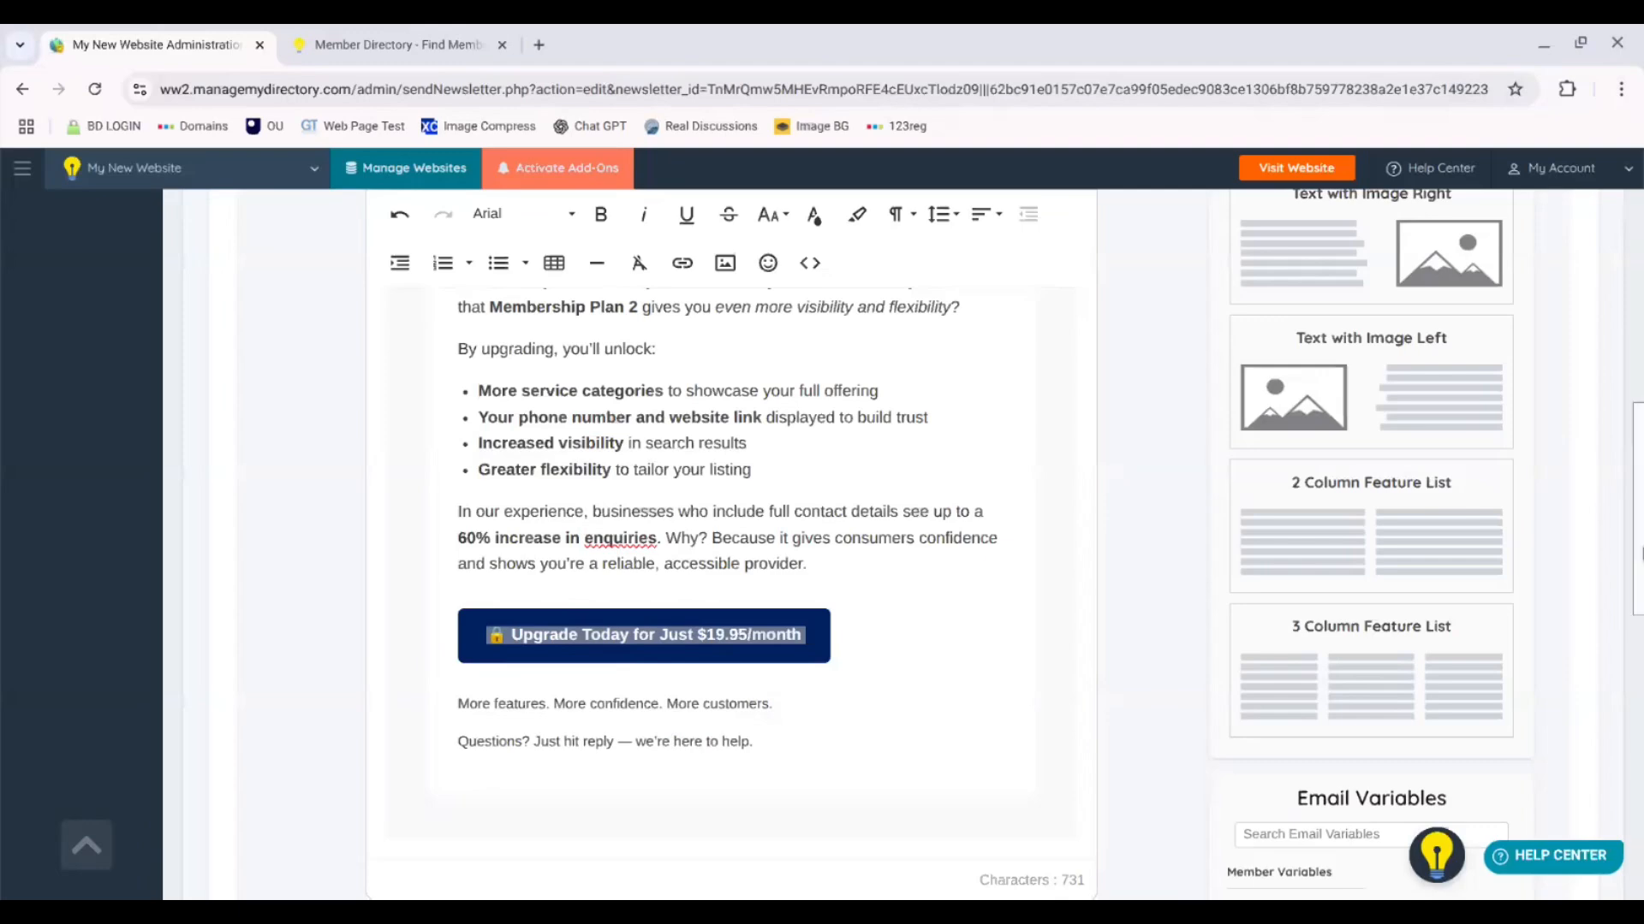
left_click_drag(1639, 522, 1632, 304)
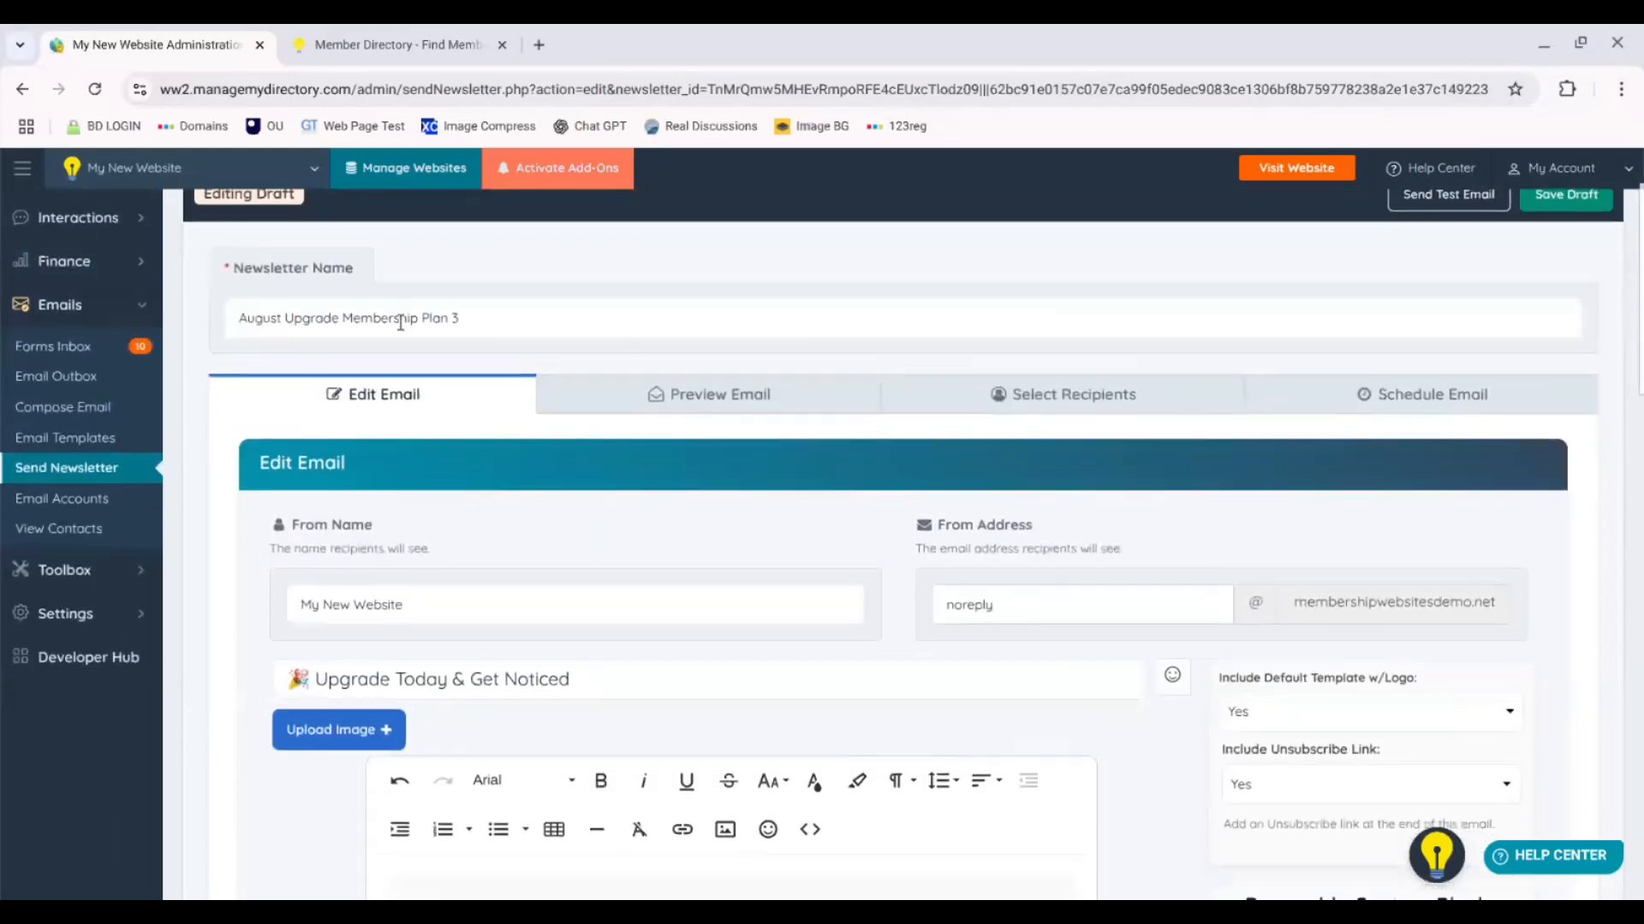
left_click(741, 409)
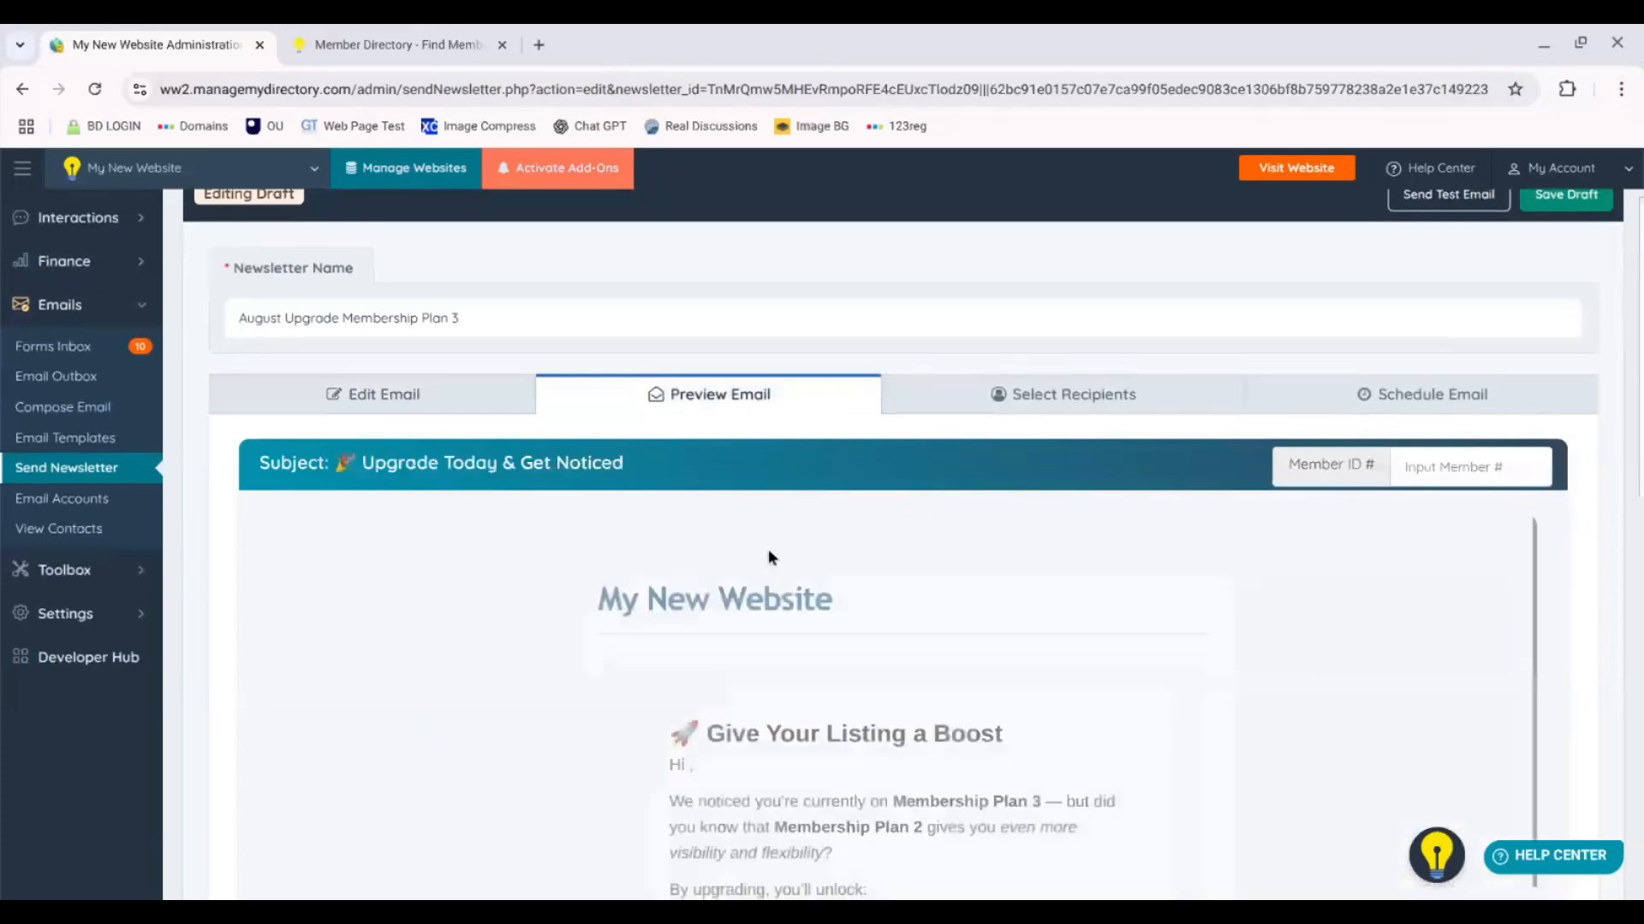
left_click(1056, 393)
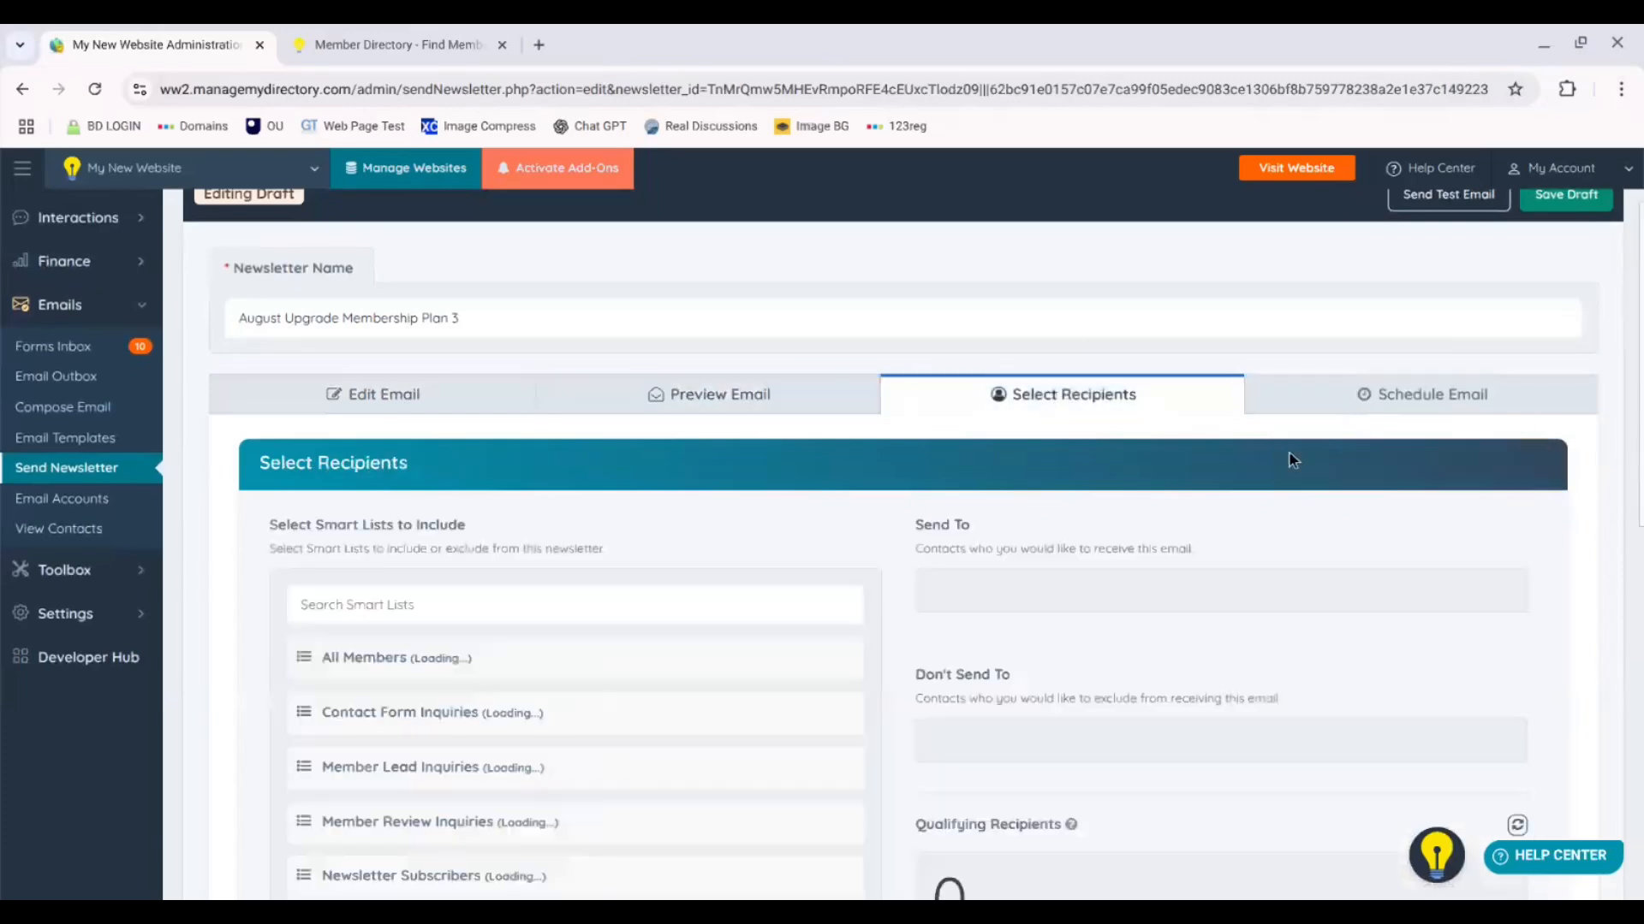
scroll(1585, 346, "down", 2)
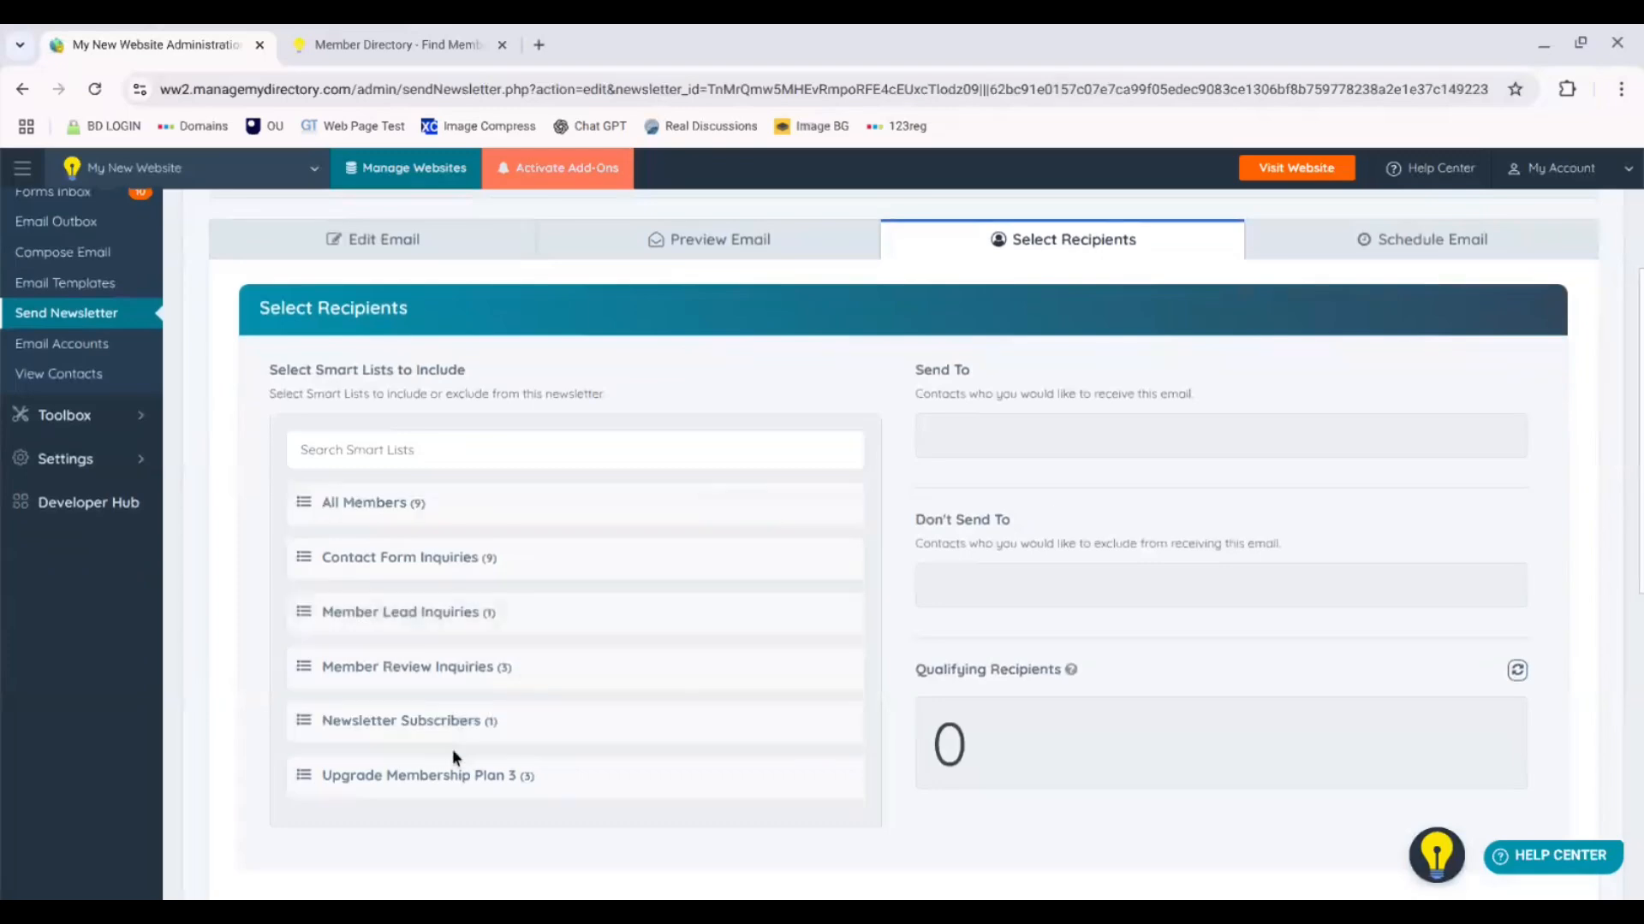
mouse_move(409, 786)
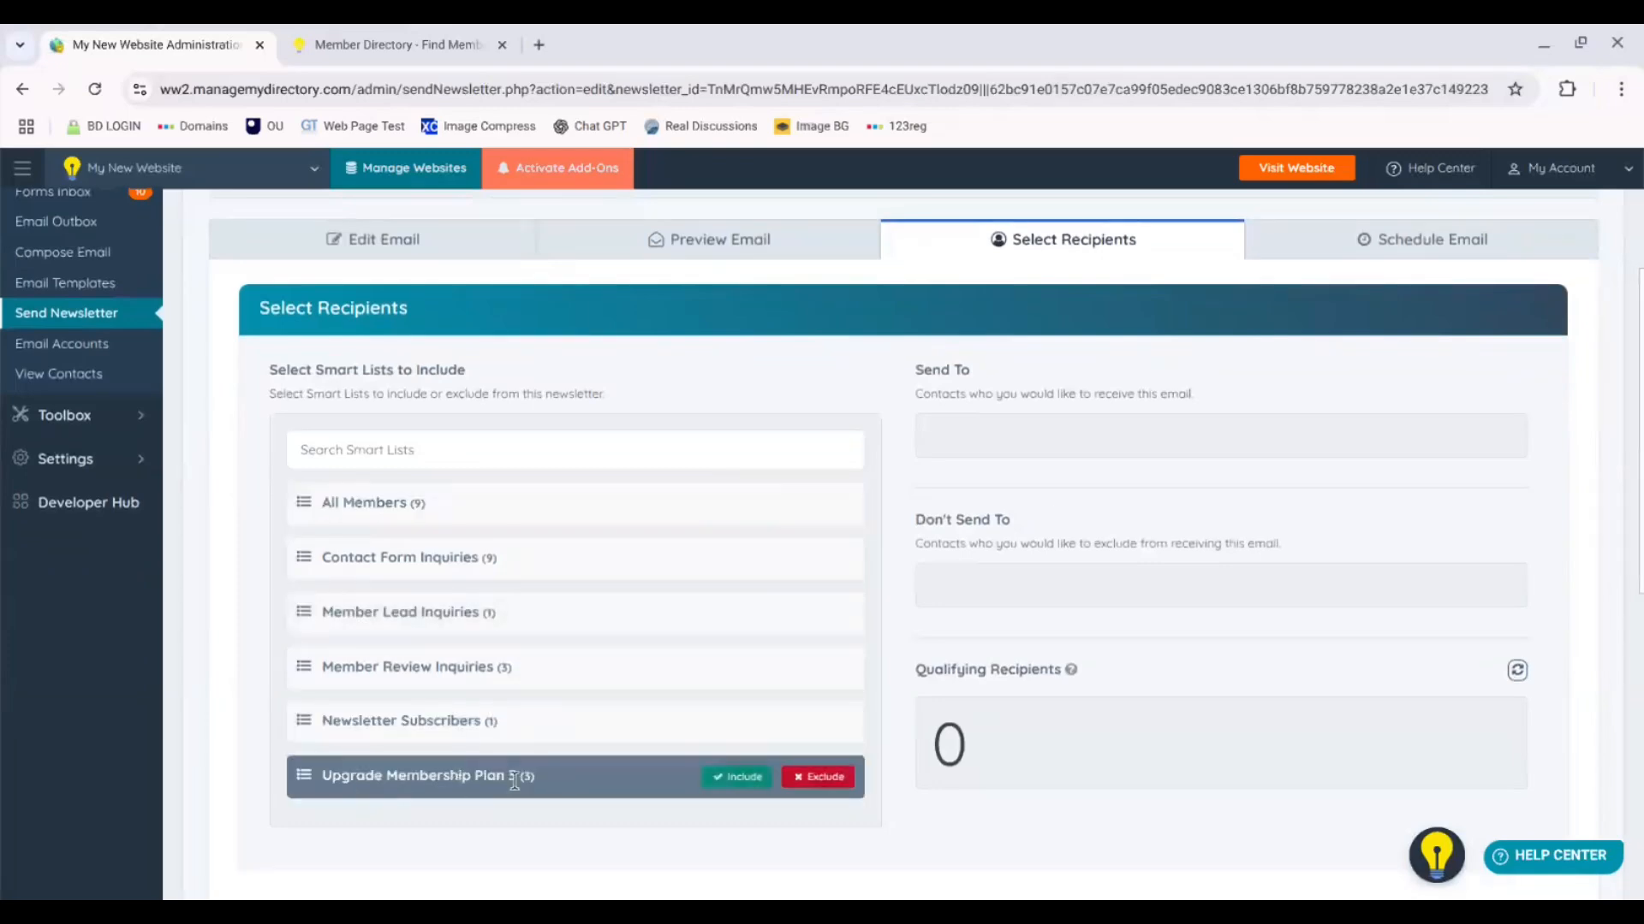
left_click(734, 778)
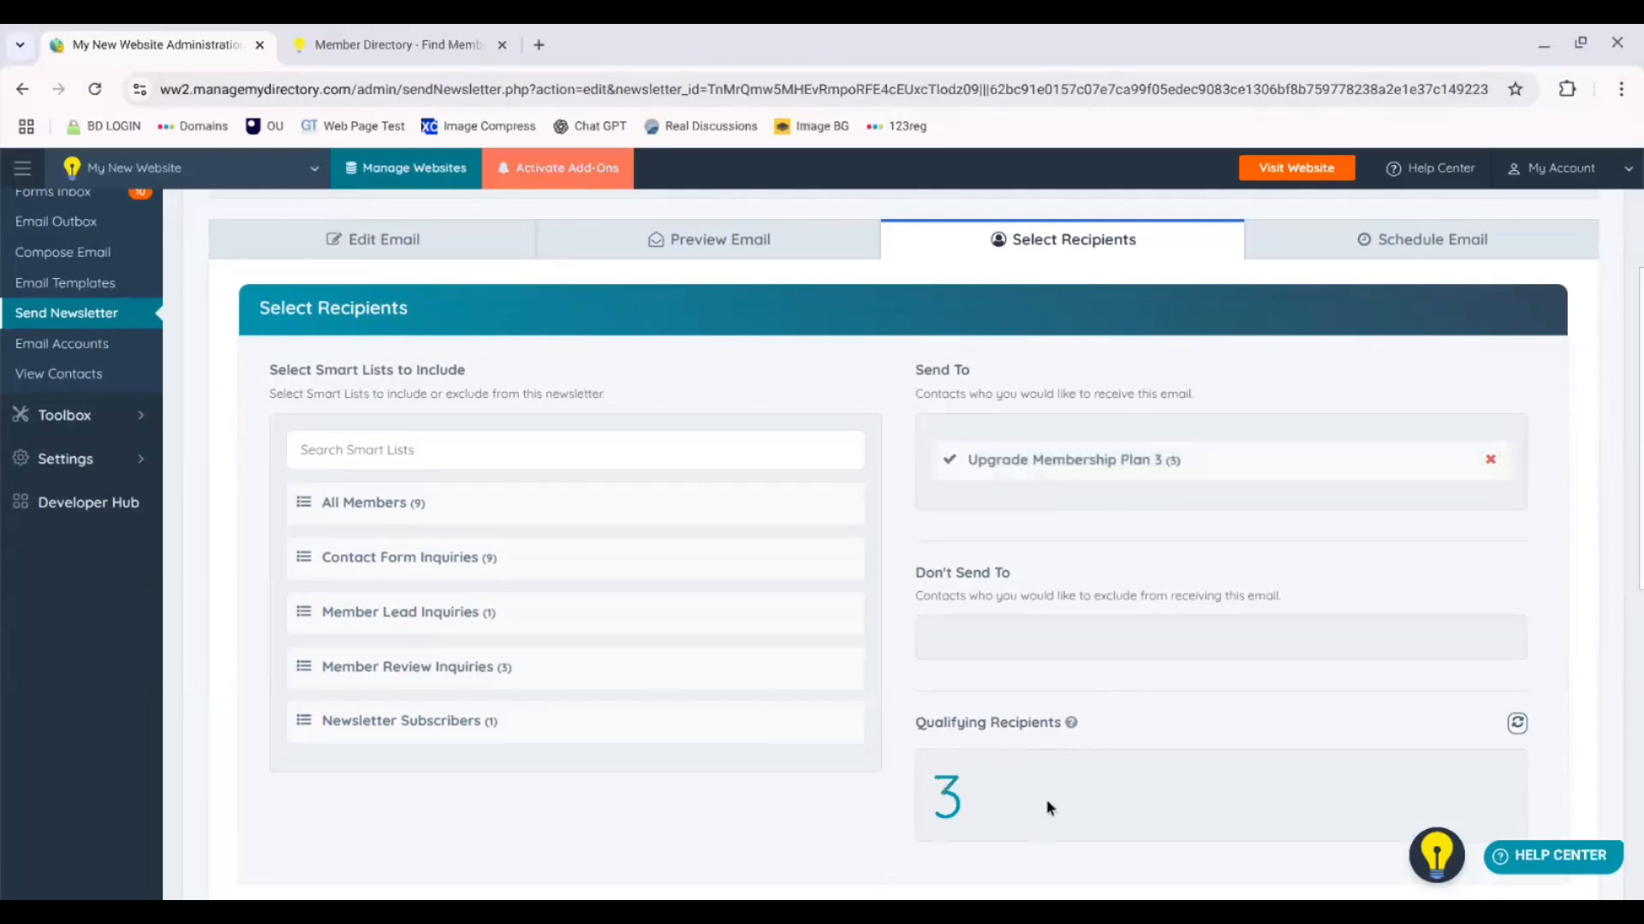
Step: Set the newsletter to be scheduled for later, on 08/01/2025 at 10:00 AM
left_click(1465, 250)
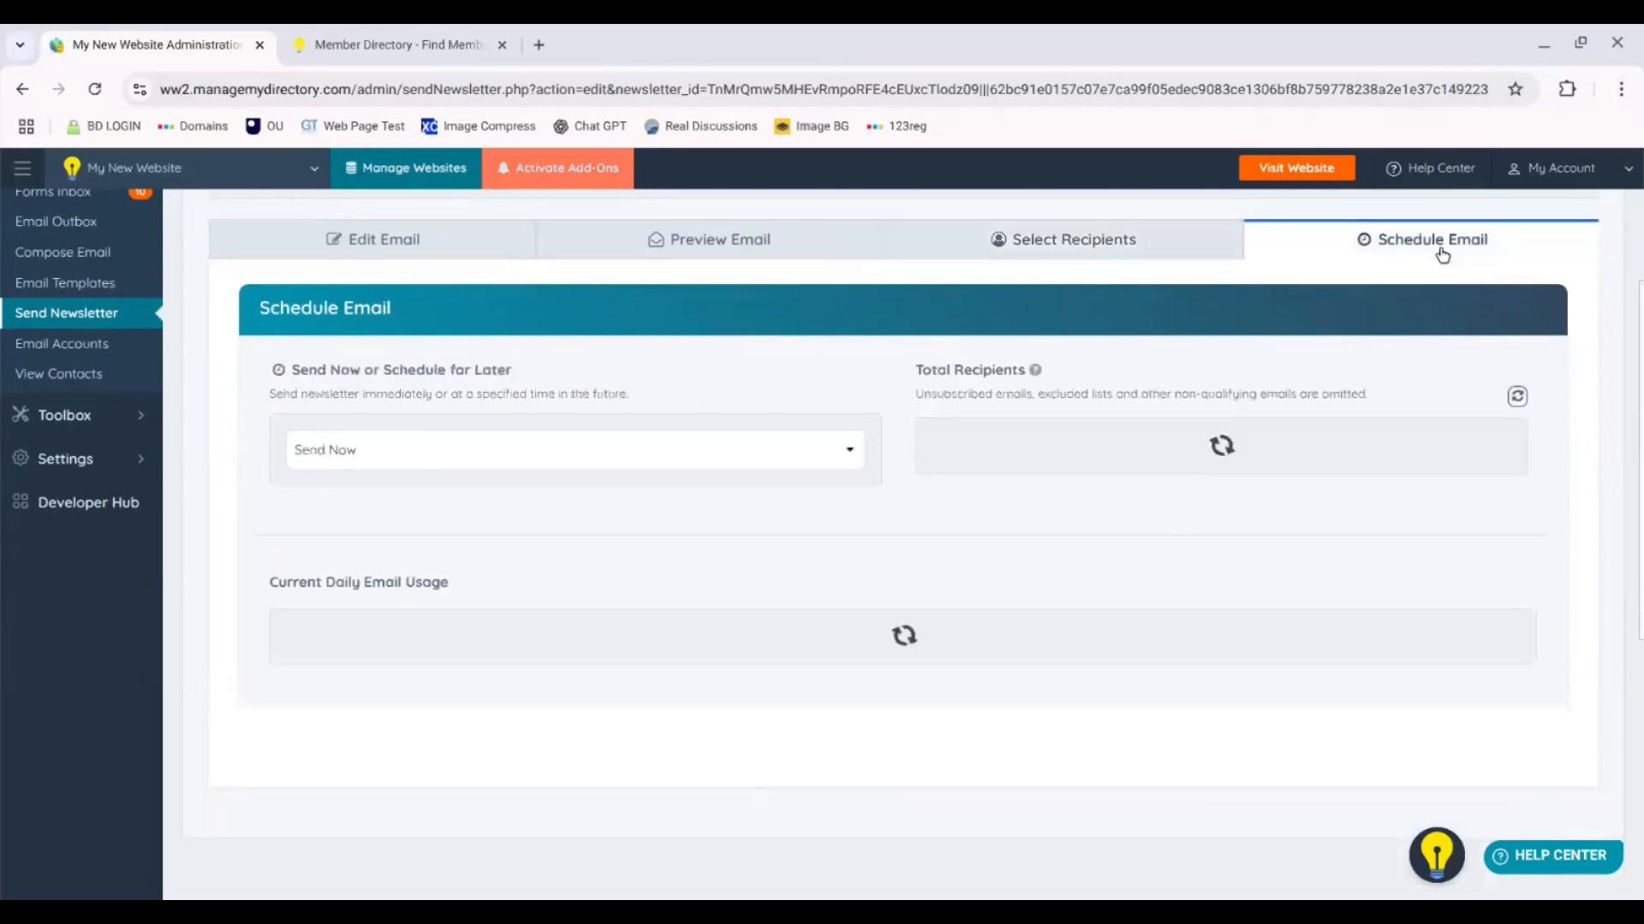
left_click(531, 449)
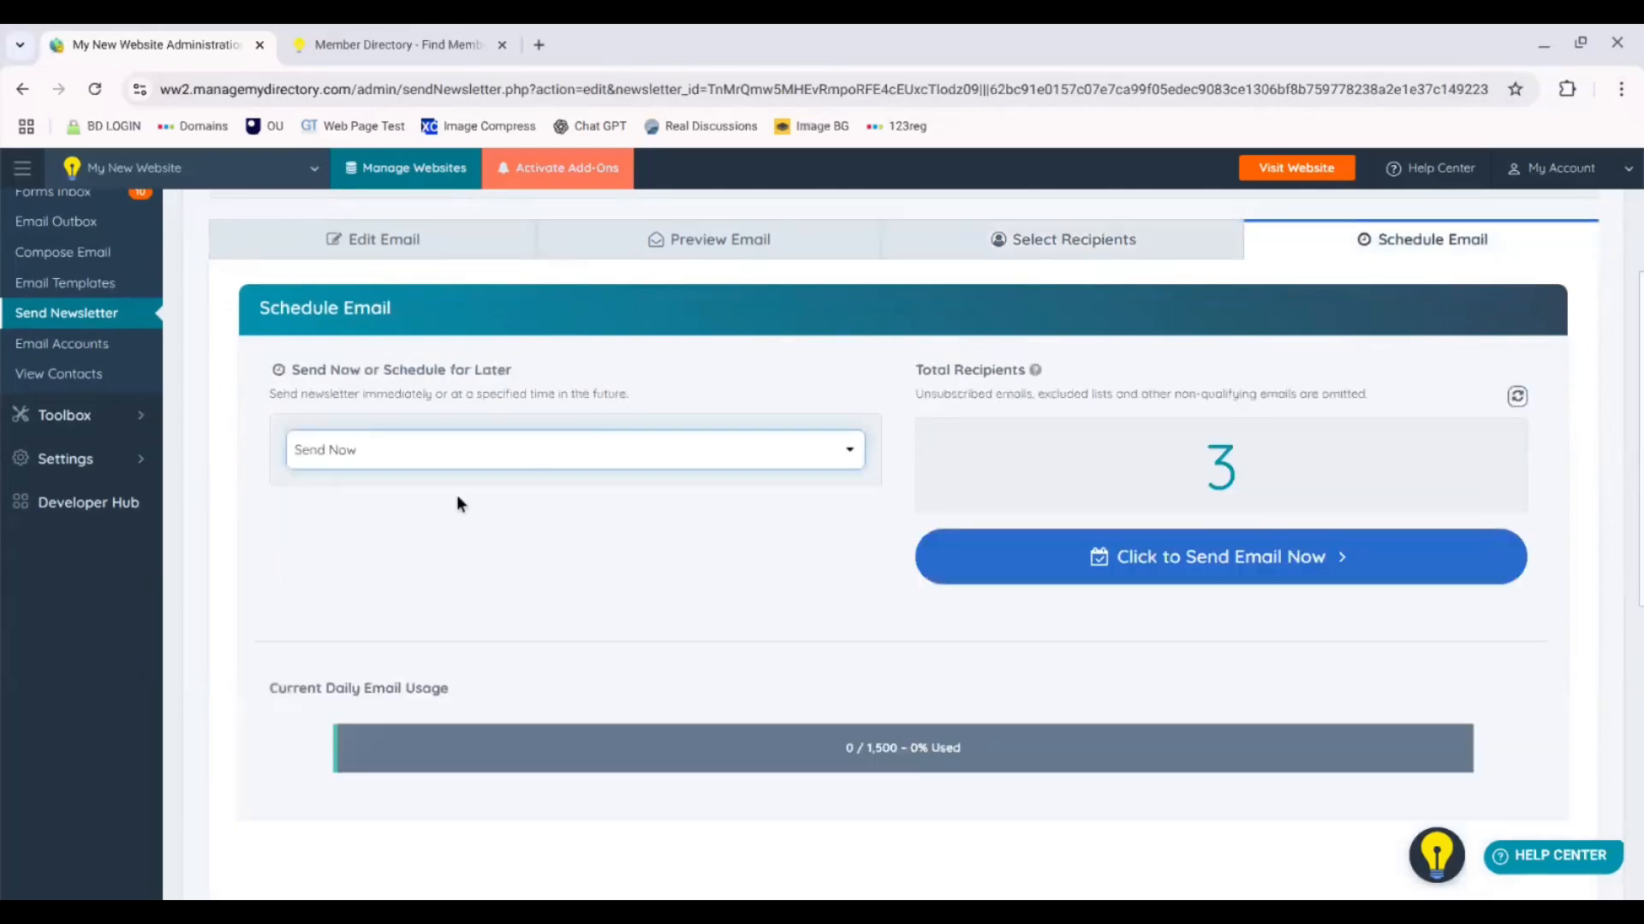
left_click(453, 506)
left_click(492, 526)
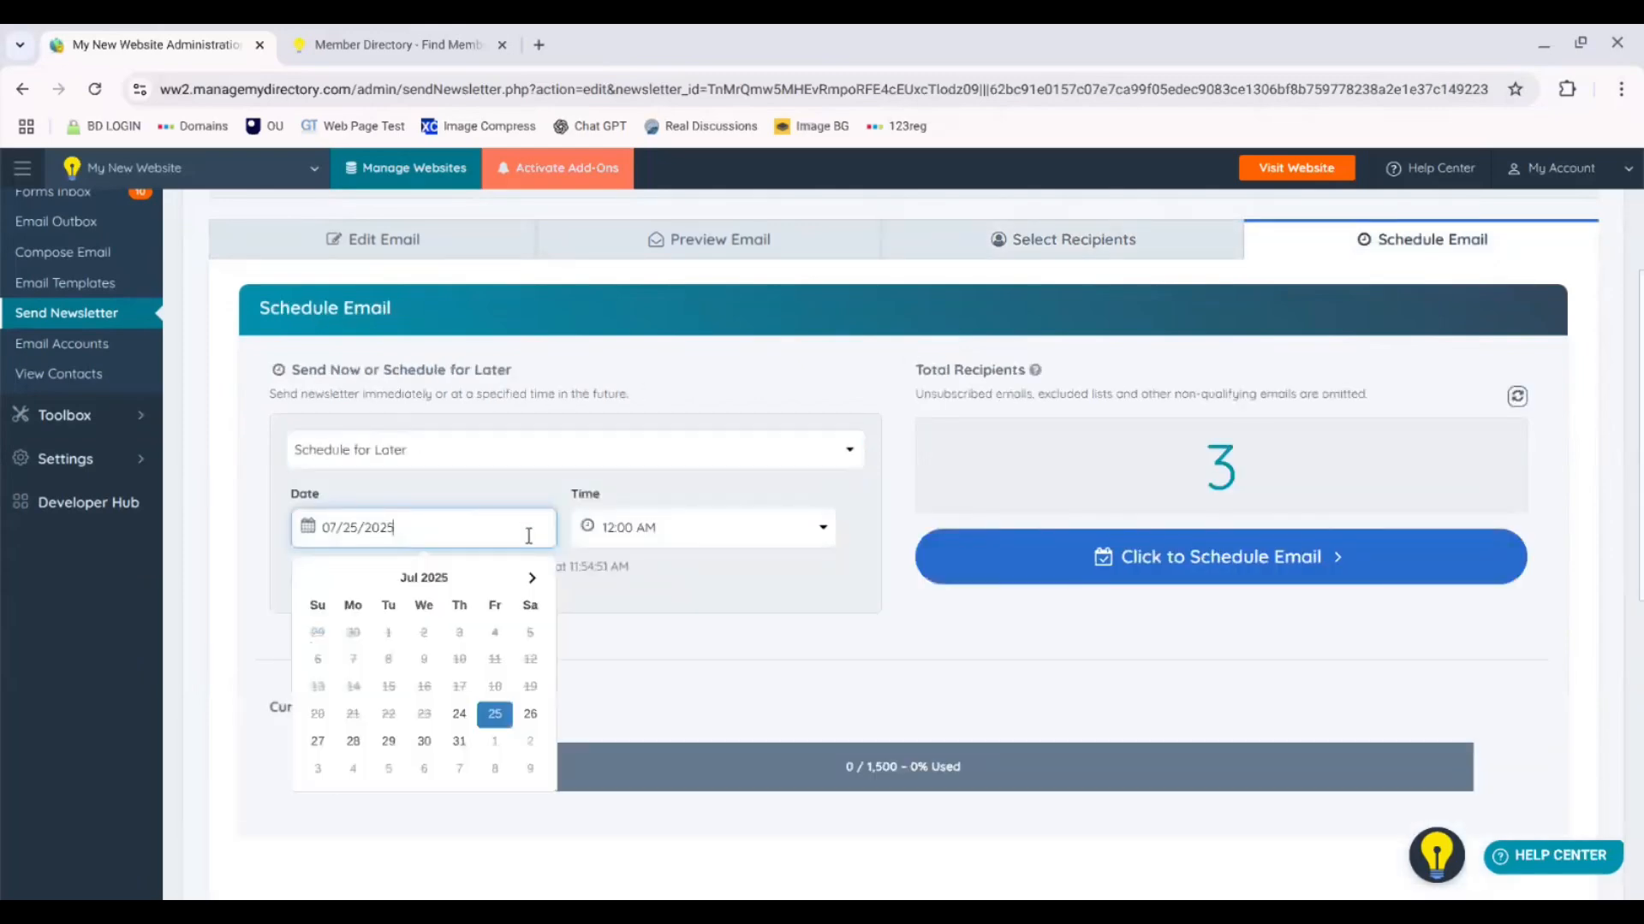
left_click(531, 580)
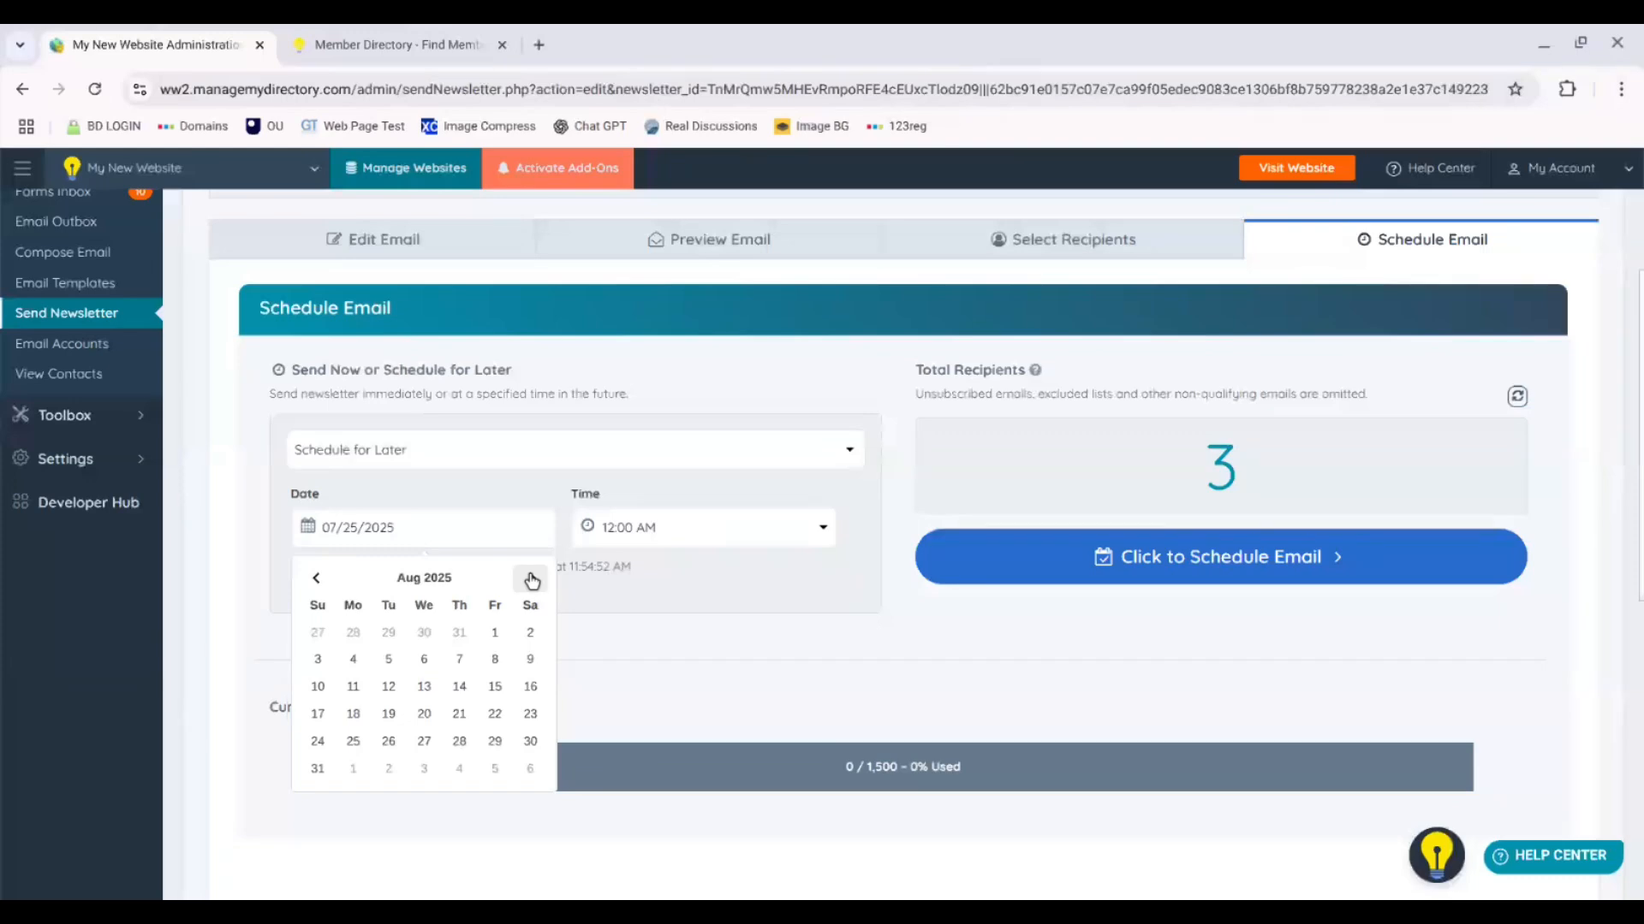
left_click(495, 634)
left_click(714, 527)
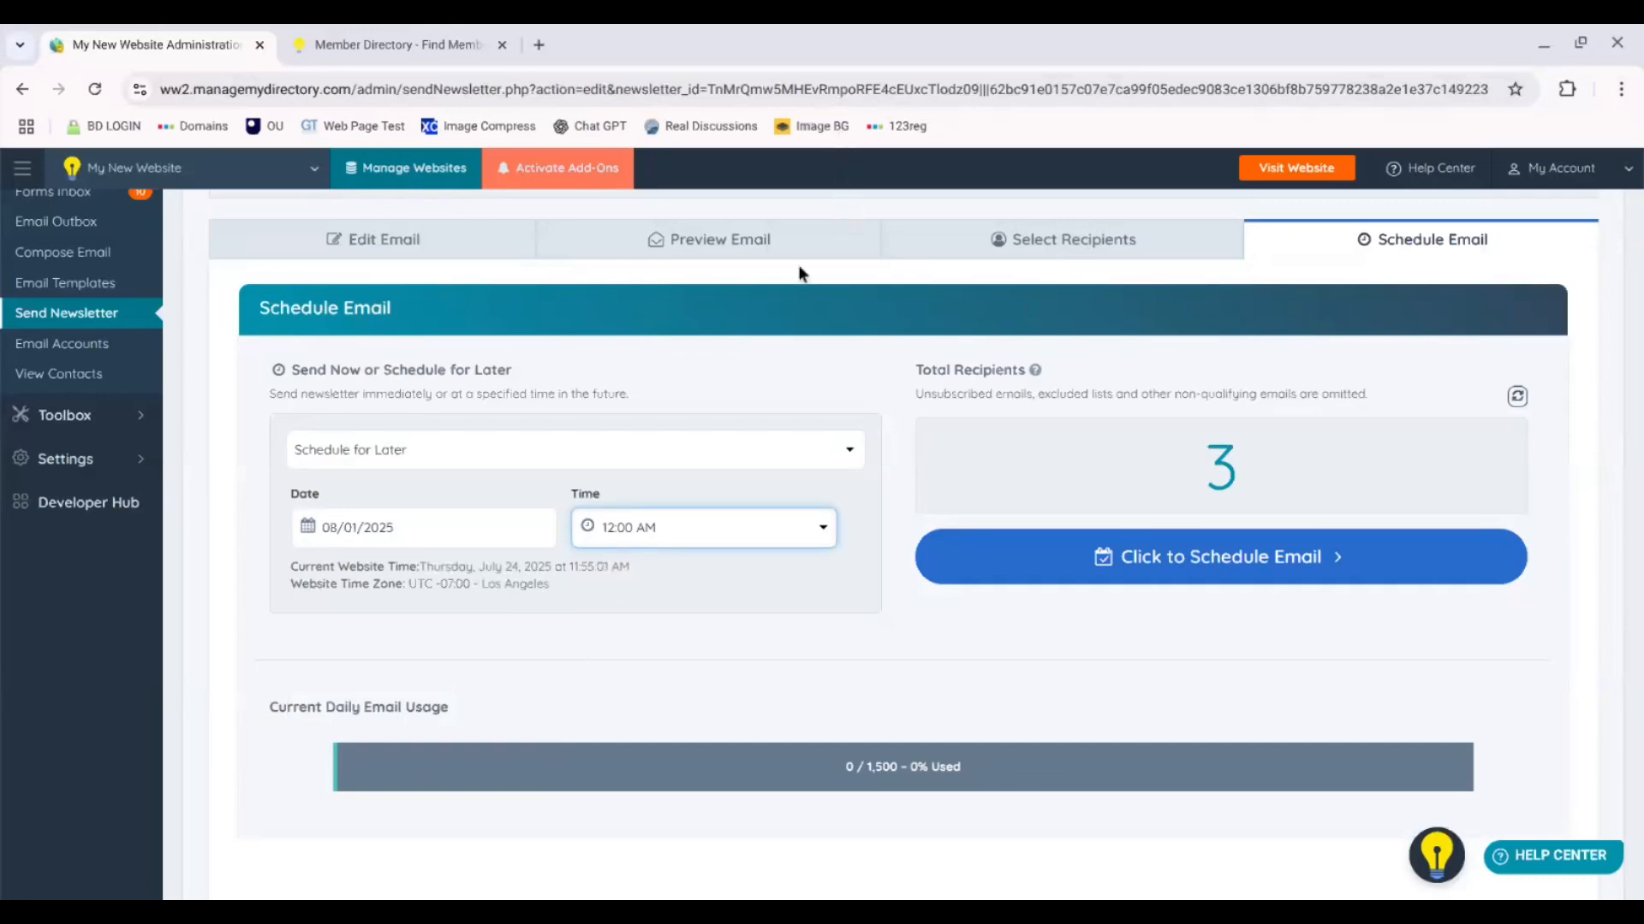
left_click(753, 355)
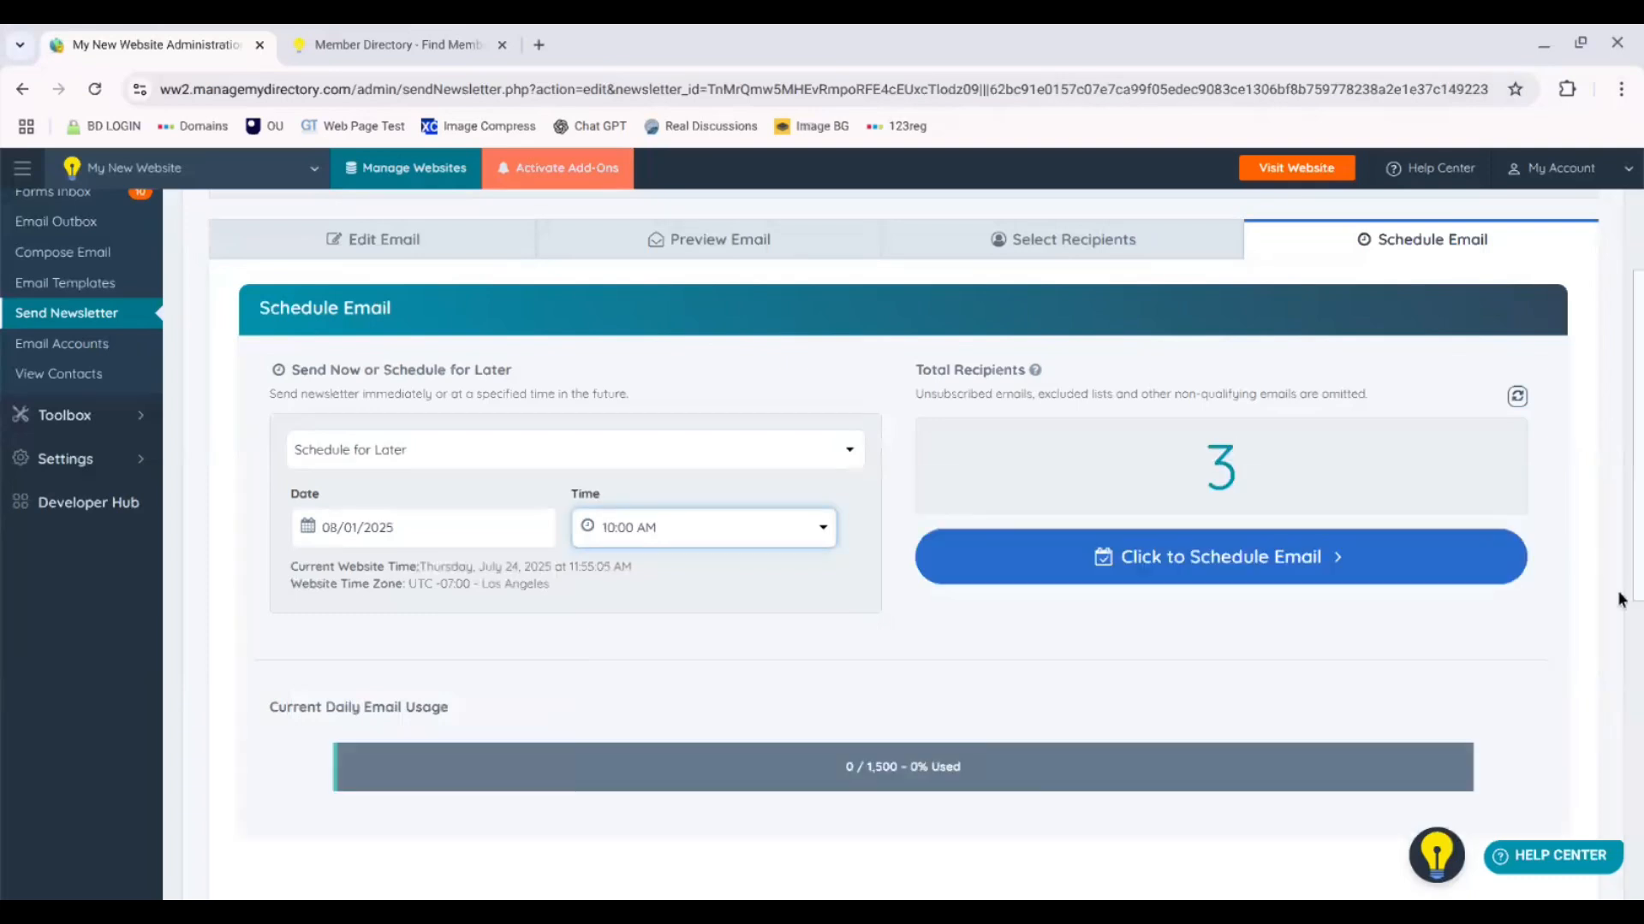
Step: Schedule the email and accept both confirmations, returning to the newsletter list
left_click(1282, 565)
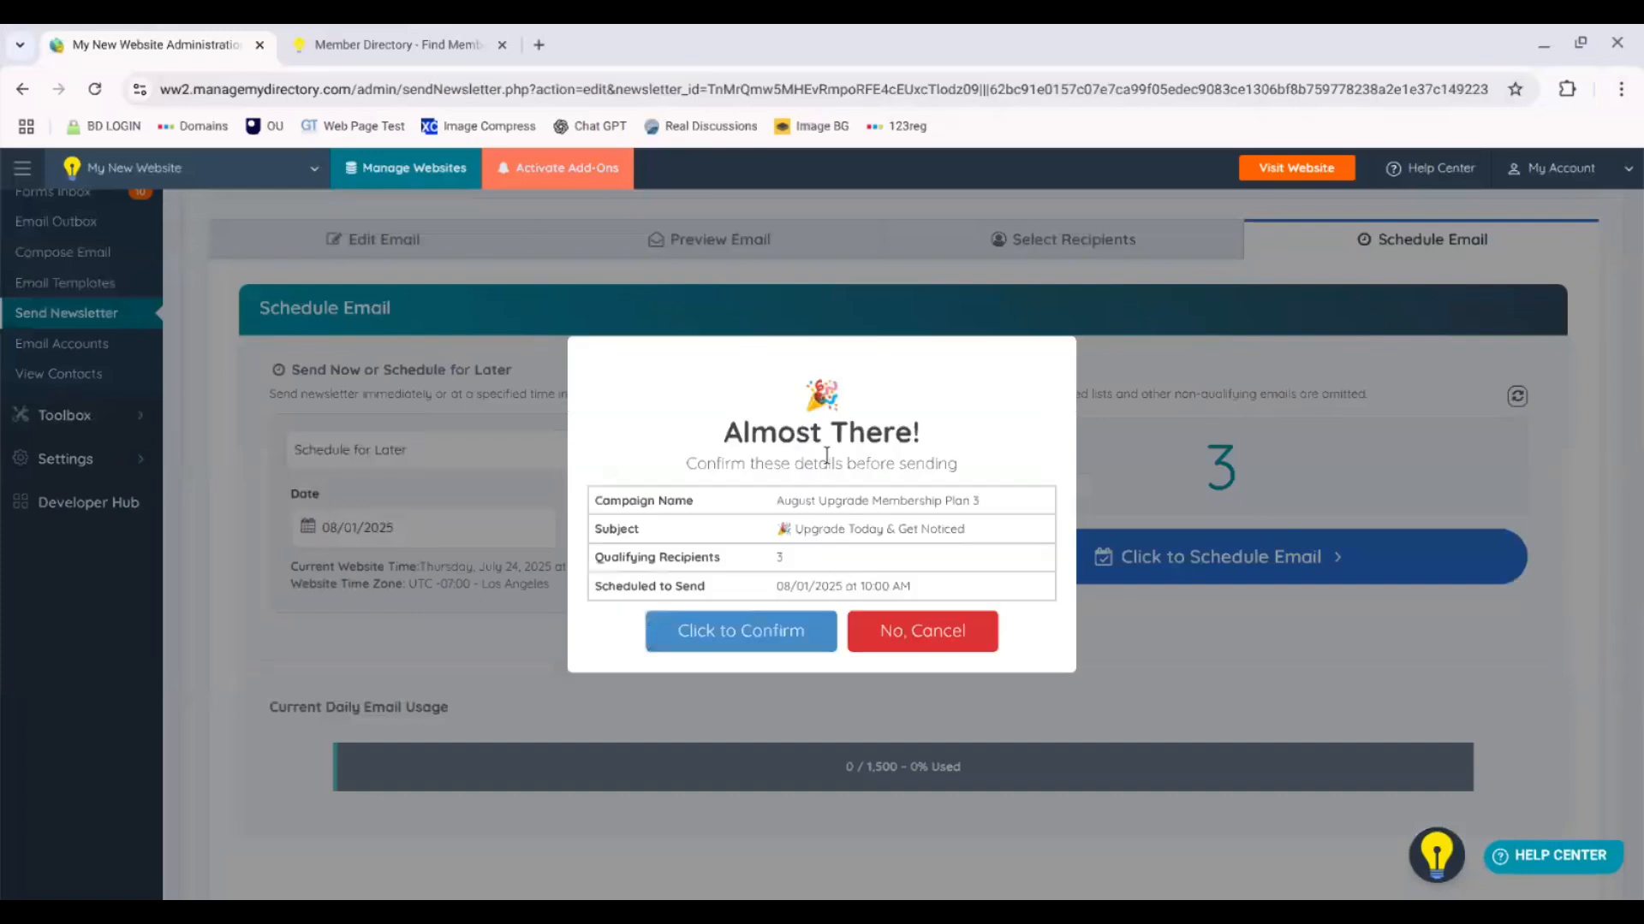
left_click(770, 644)
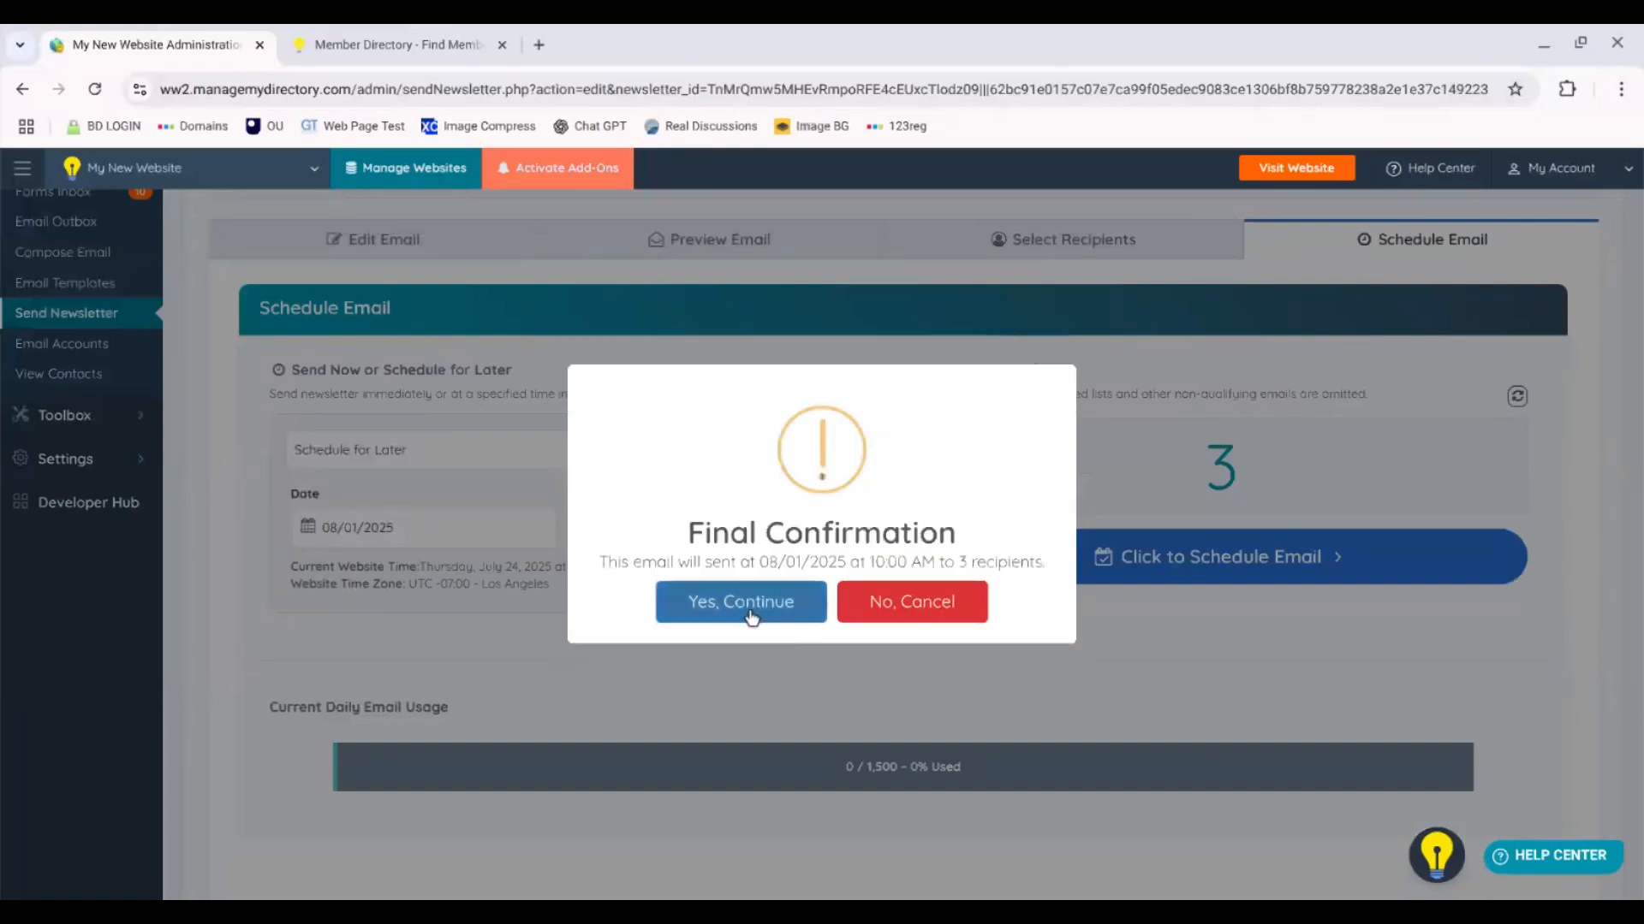
left_click(752, 614)
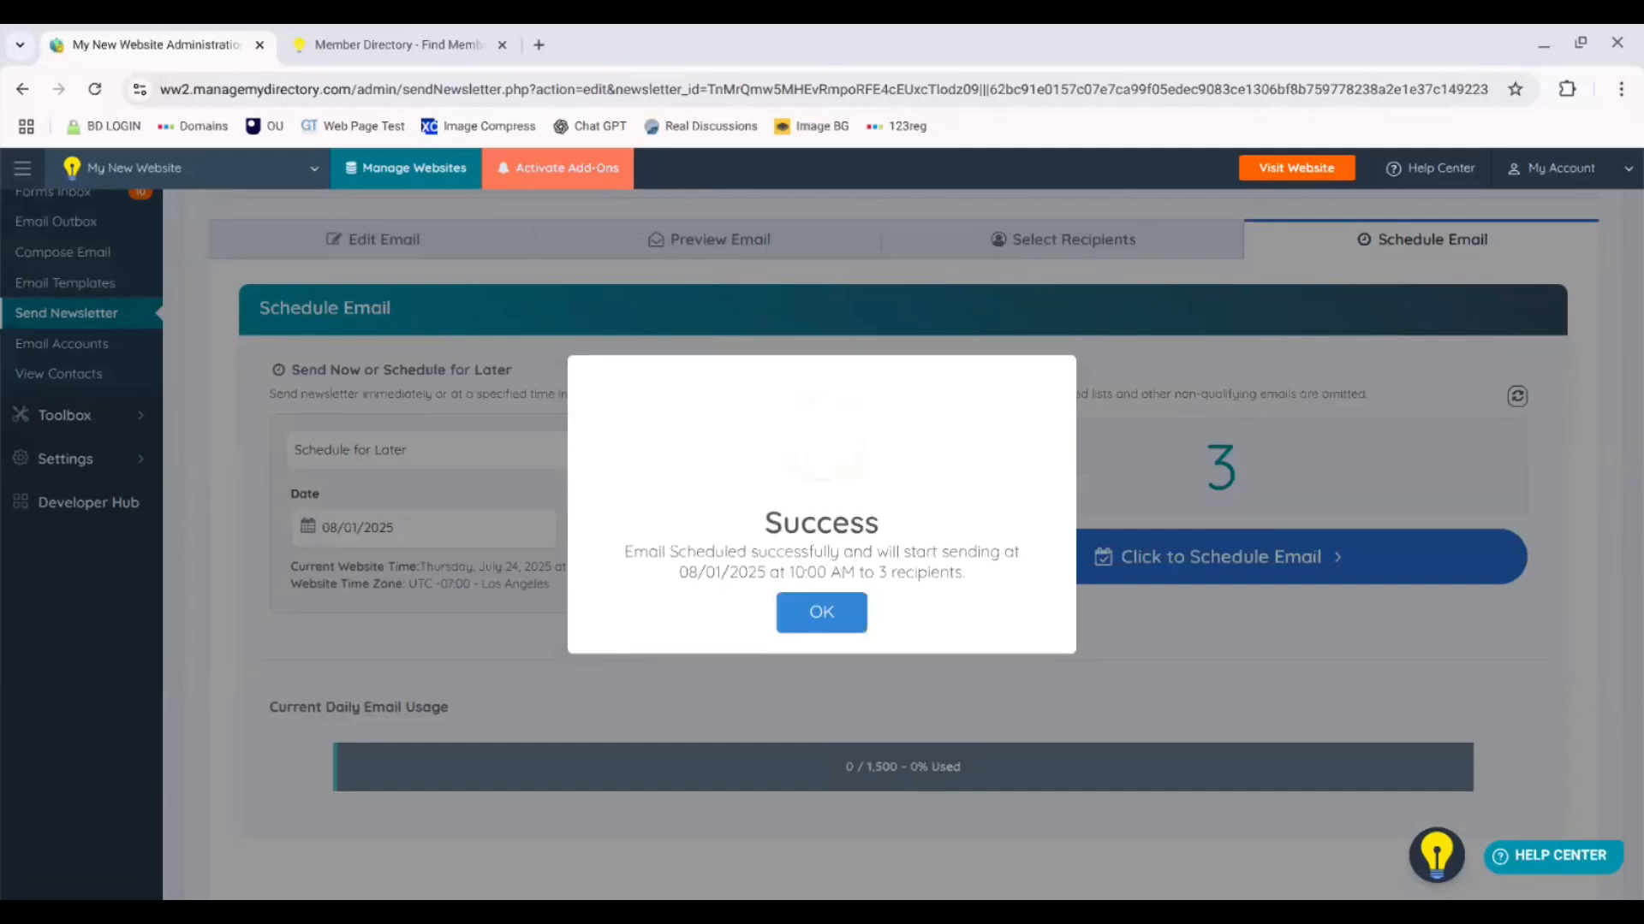
left_click(815, 609)
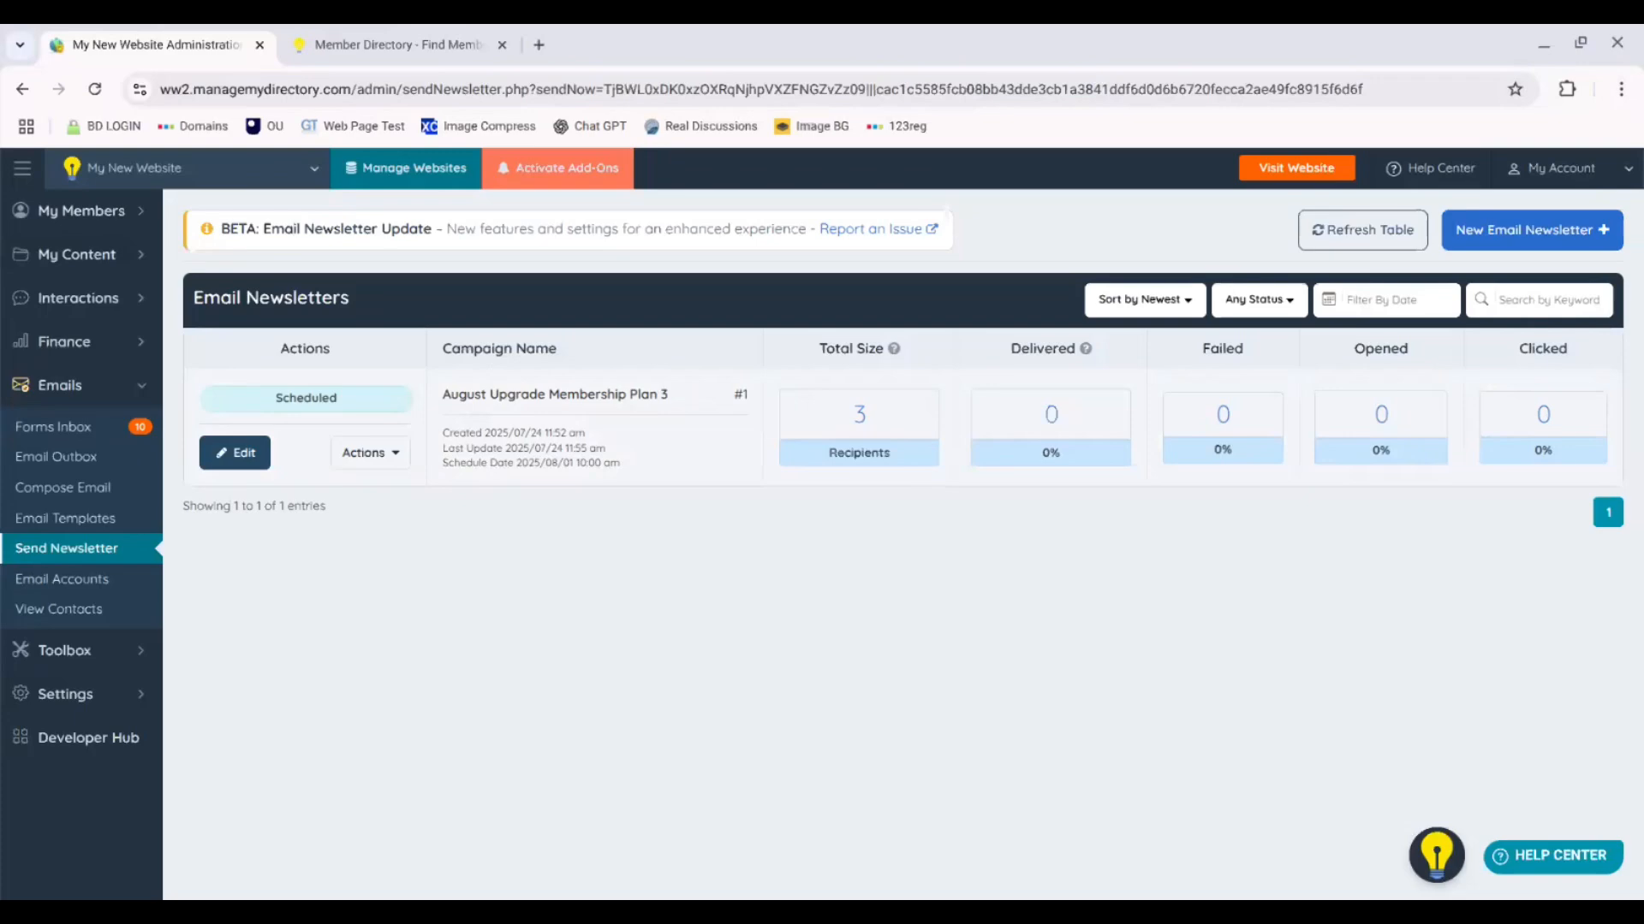
Step: Clone the scheduled "August Upgrade Membership Plan 3" newsletter and confirm the cloning
left_click(370, 452)
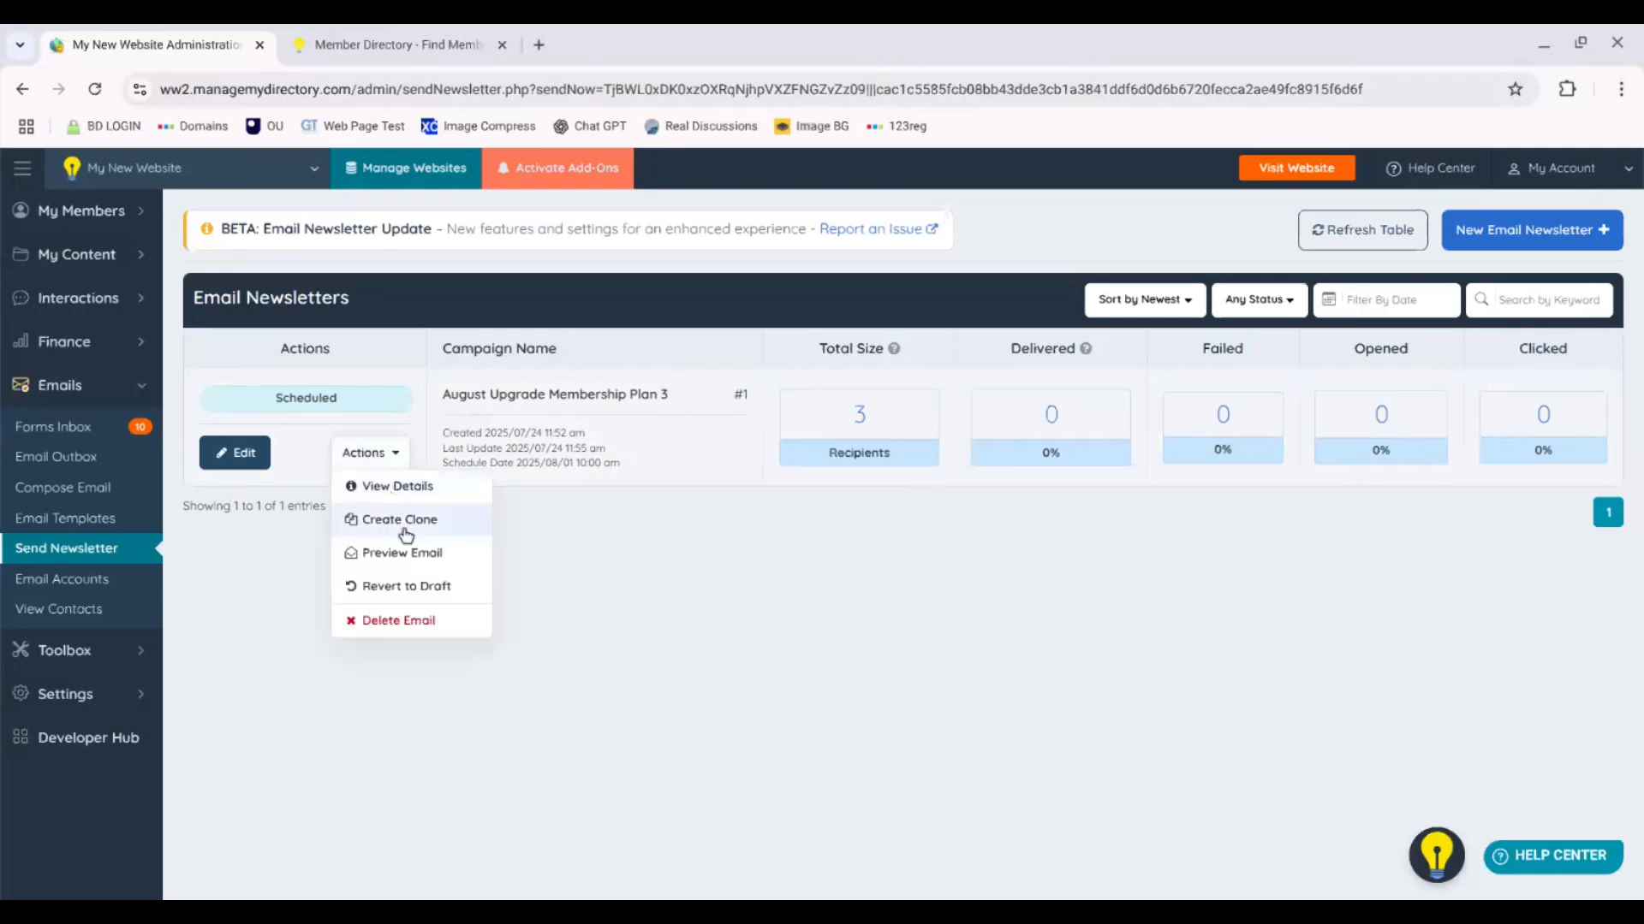
left_click(424, 522)
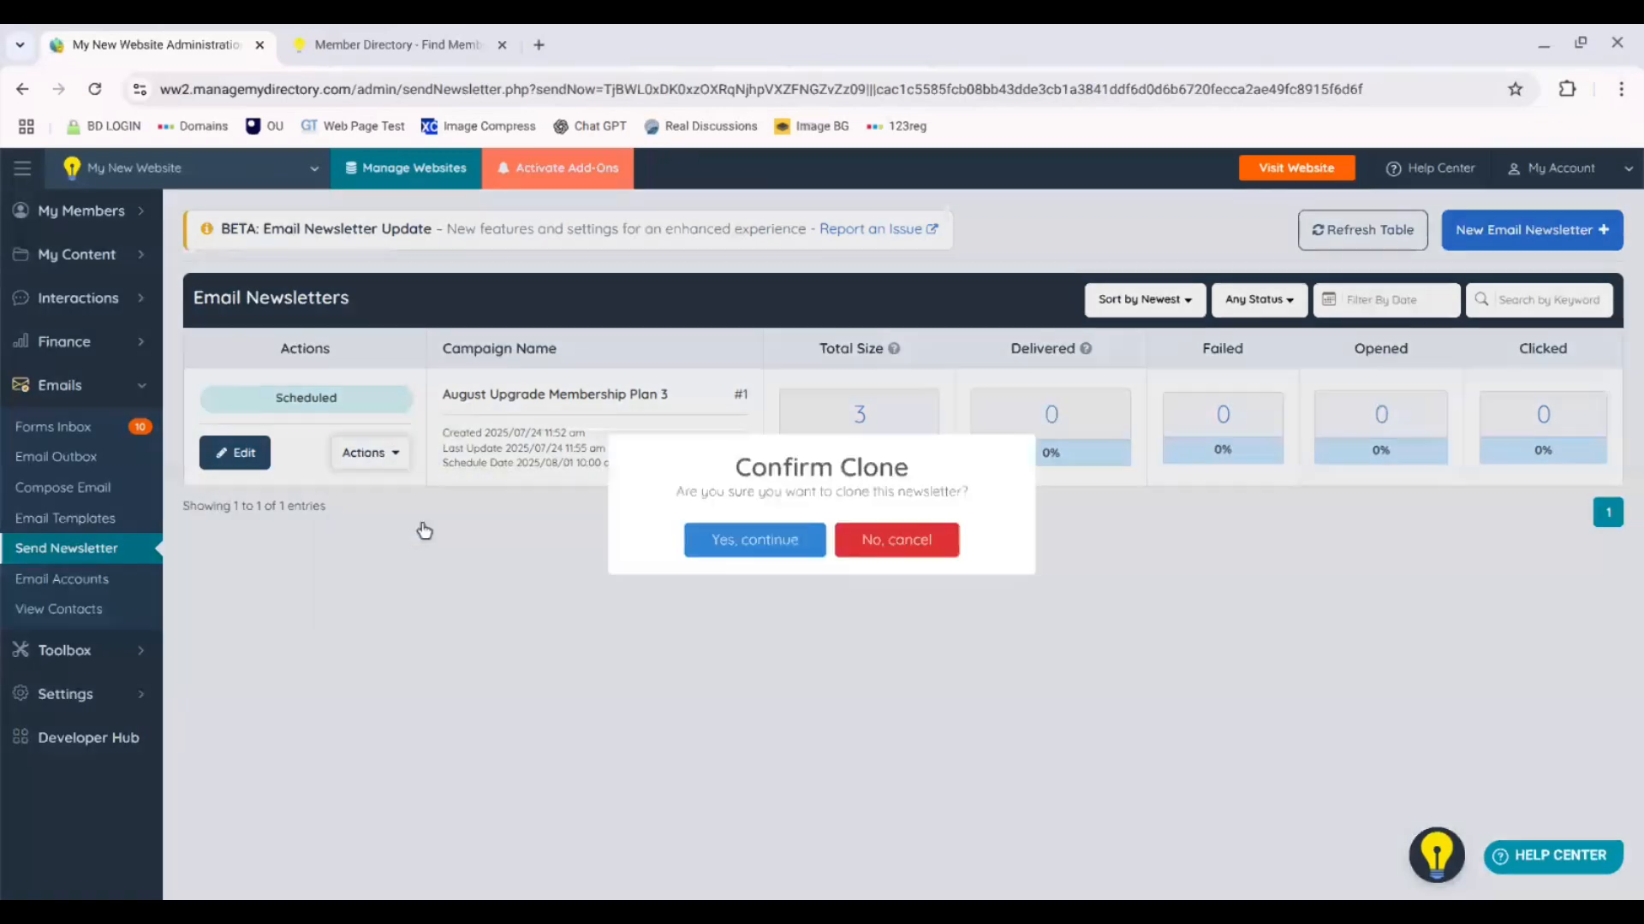
left_click(738, 546)
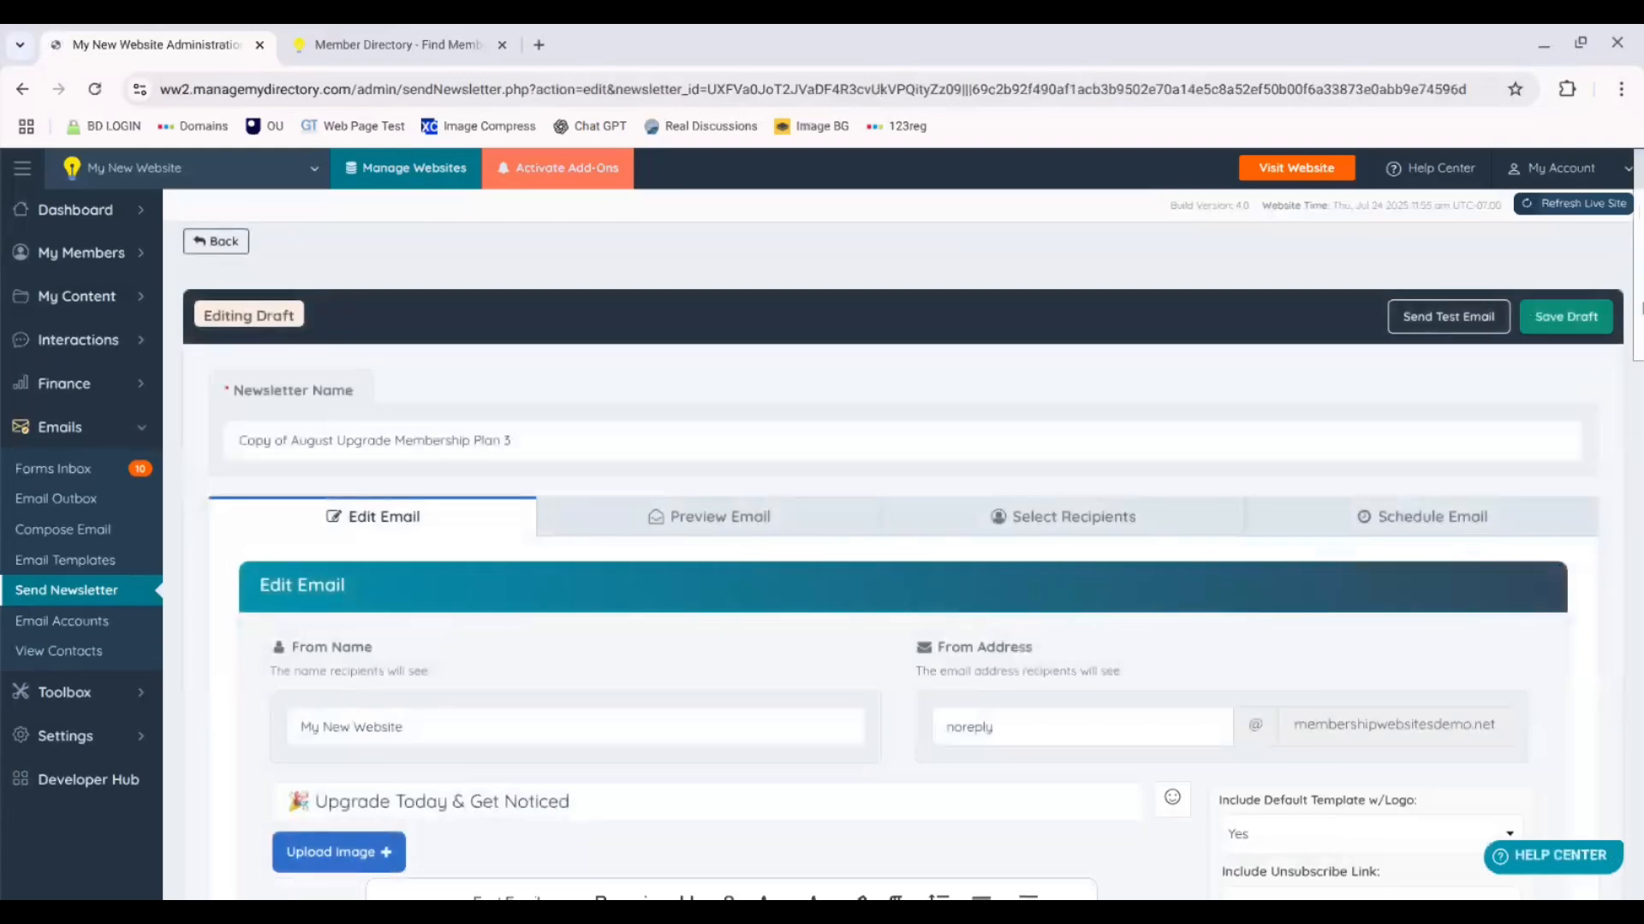
Step: Set the cloned newsletter to be scheduled for later, on 10/03/2025 at 10:00 AM
left_click_drag(1641, 313, 1641, 395)
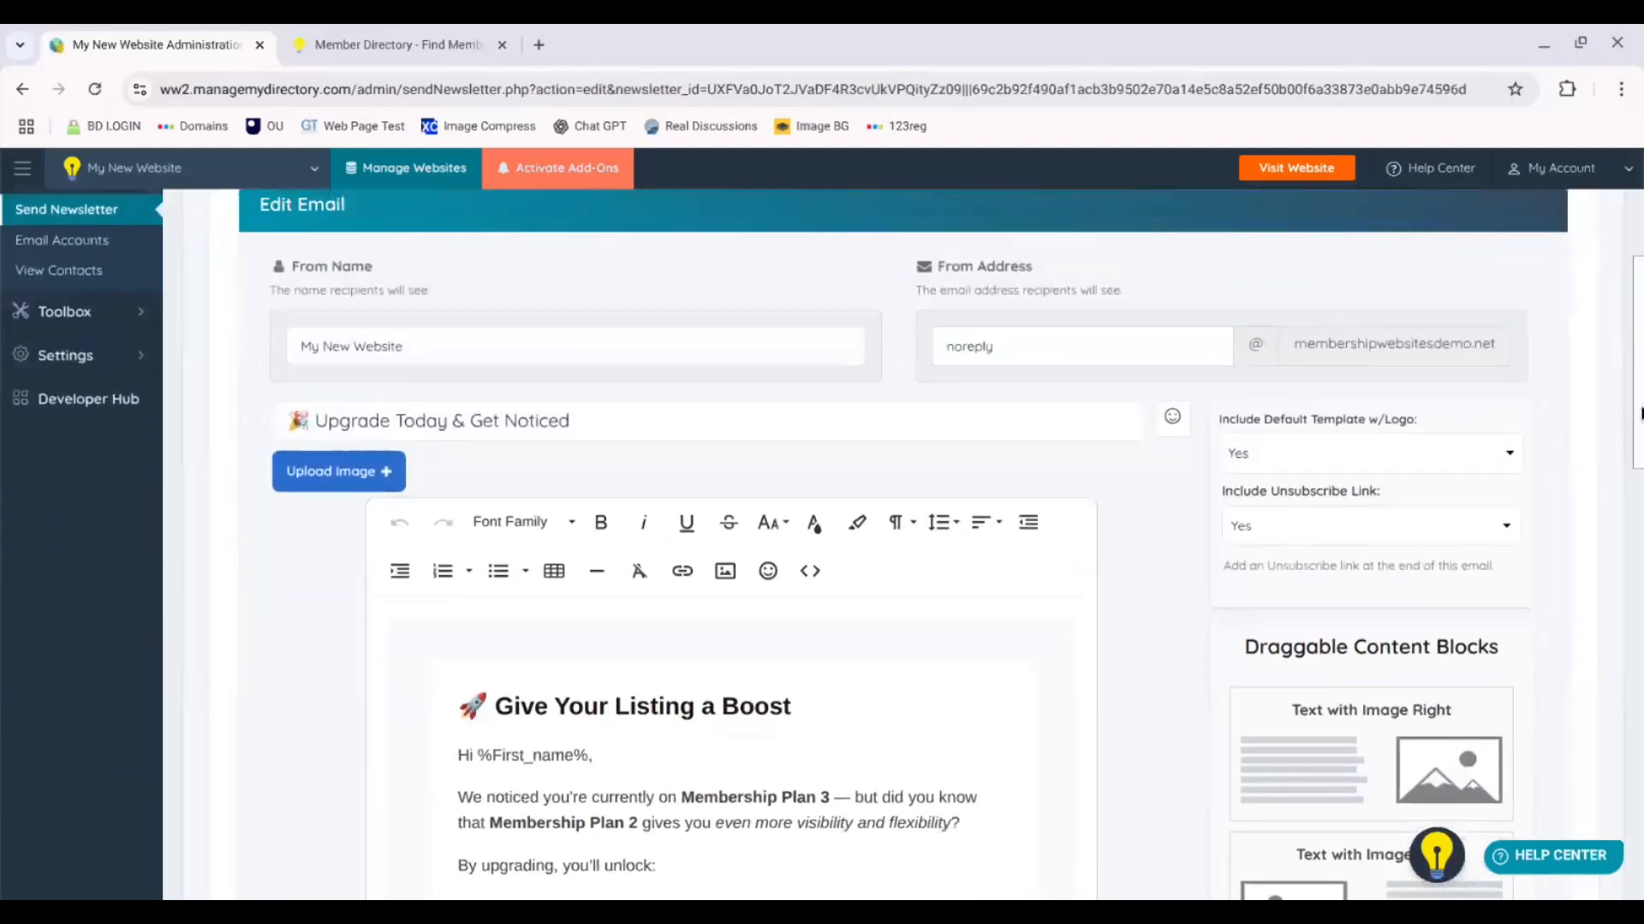
scroll(1609, 416, "up", 3)
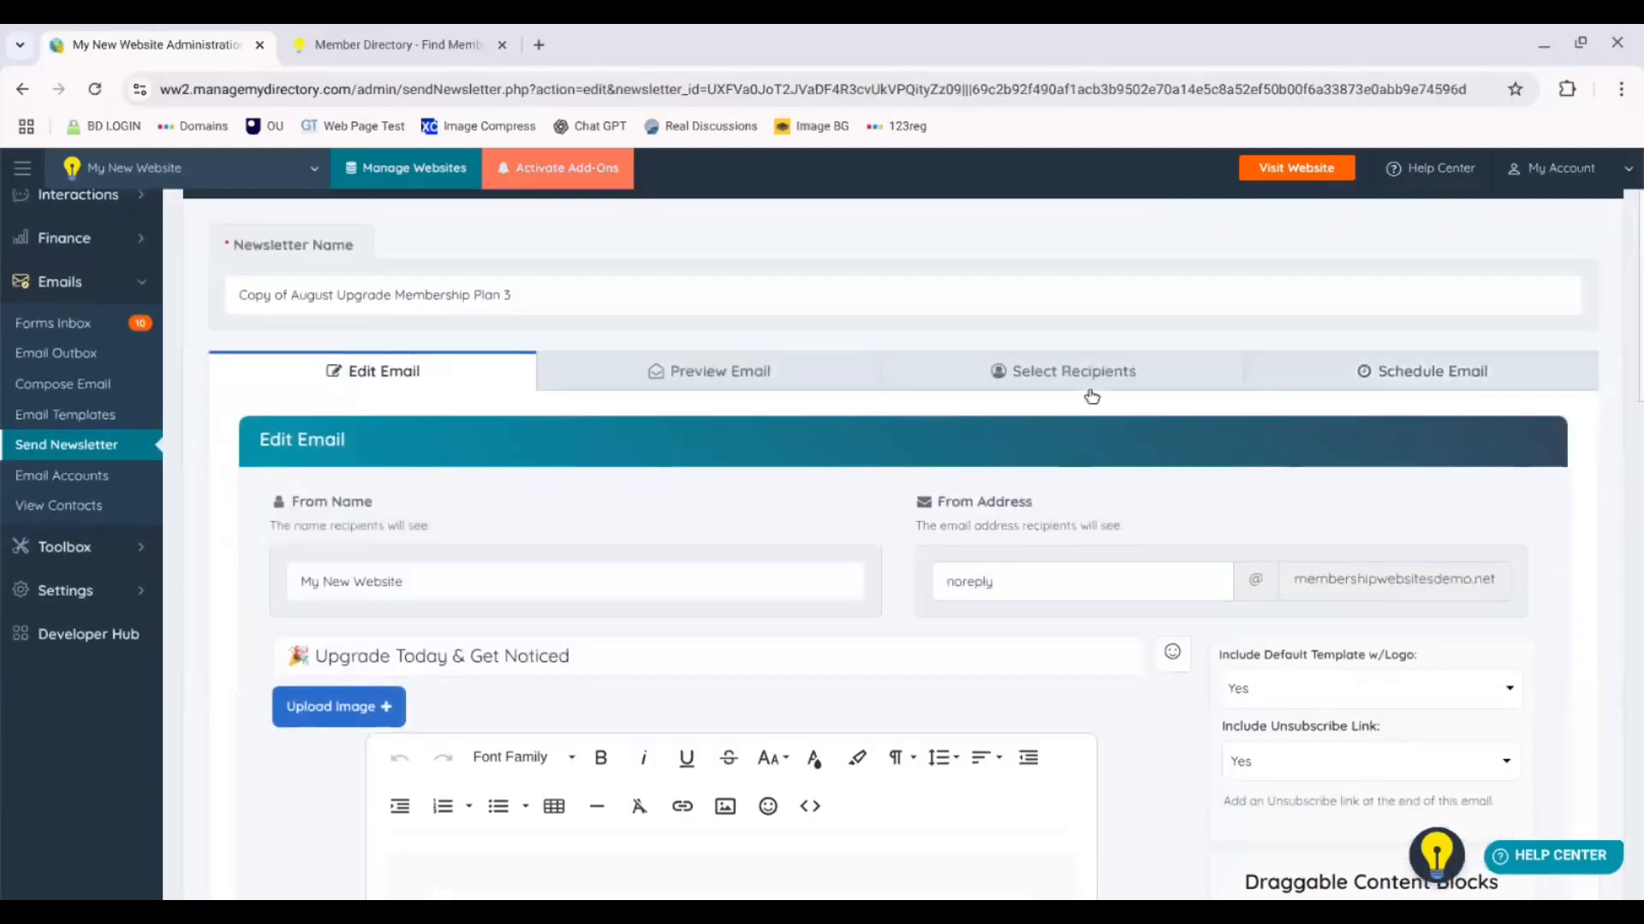
left_click(1452, 384)
scroll(765, 378, "down", 3)
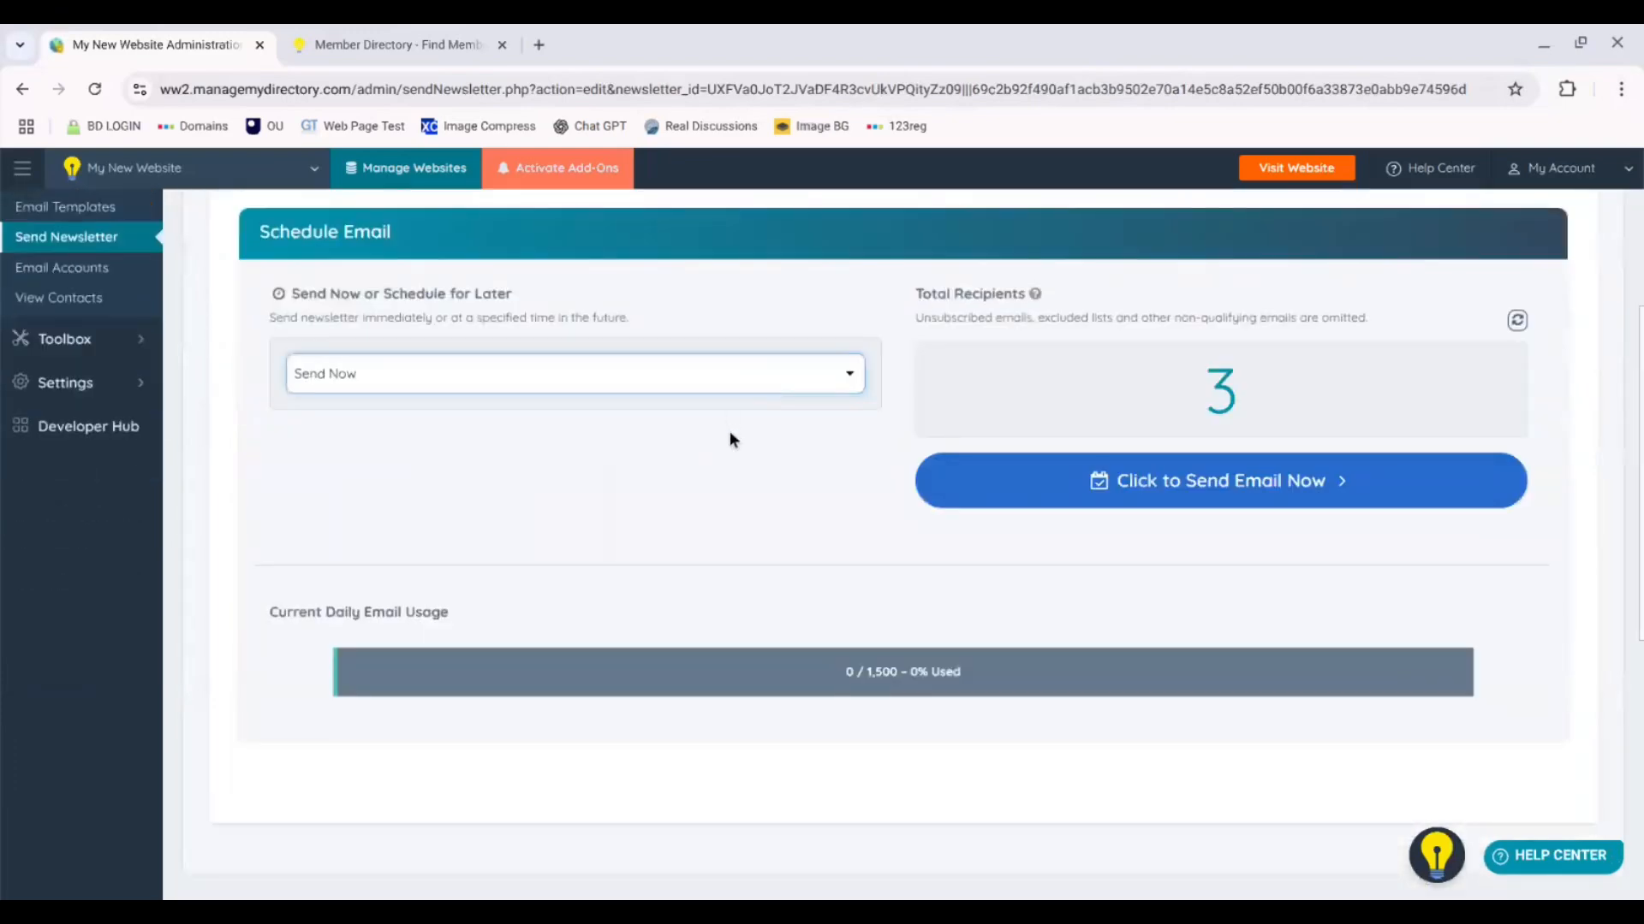
key("Down")
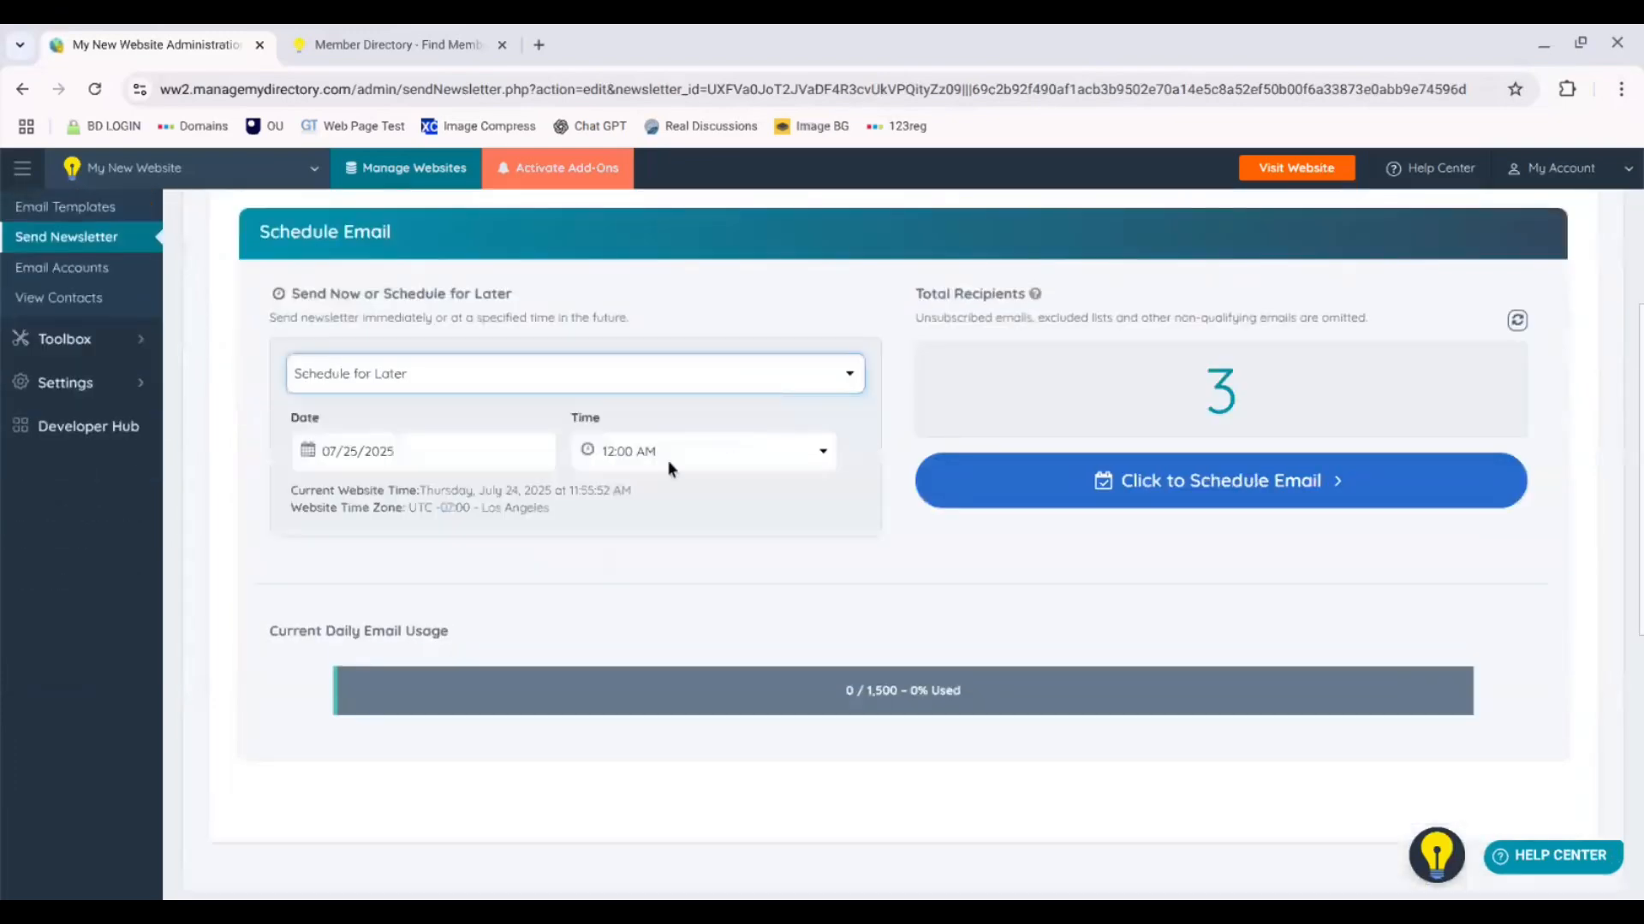
left_click(402, 452)
left_click(531, 504)
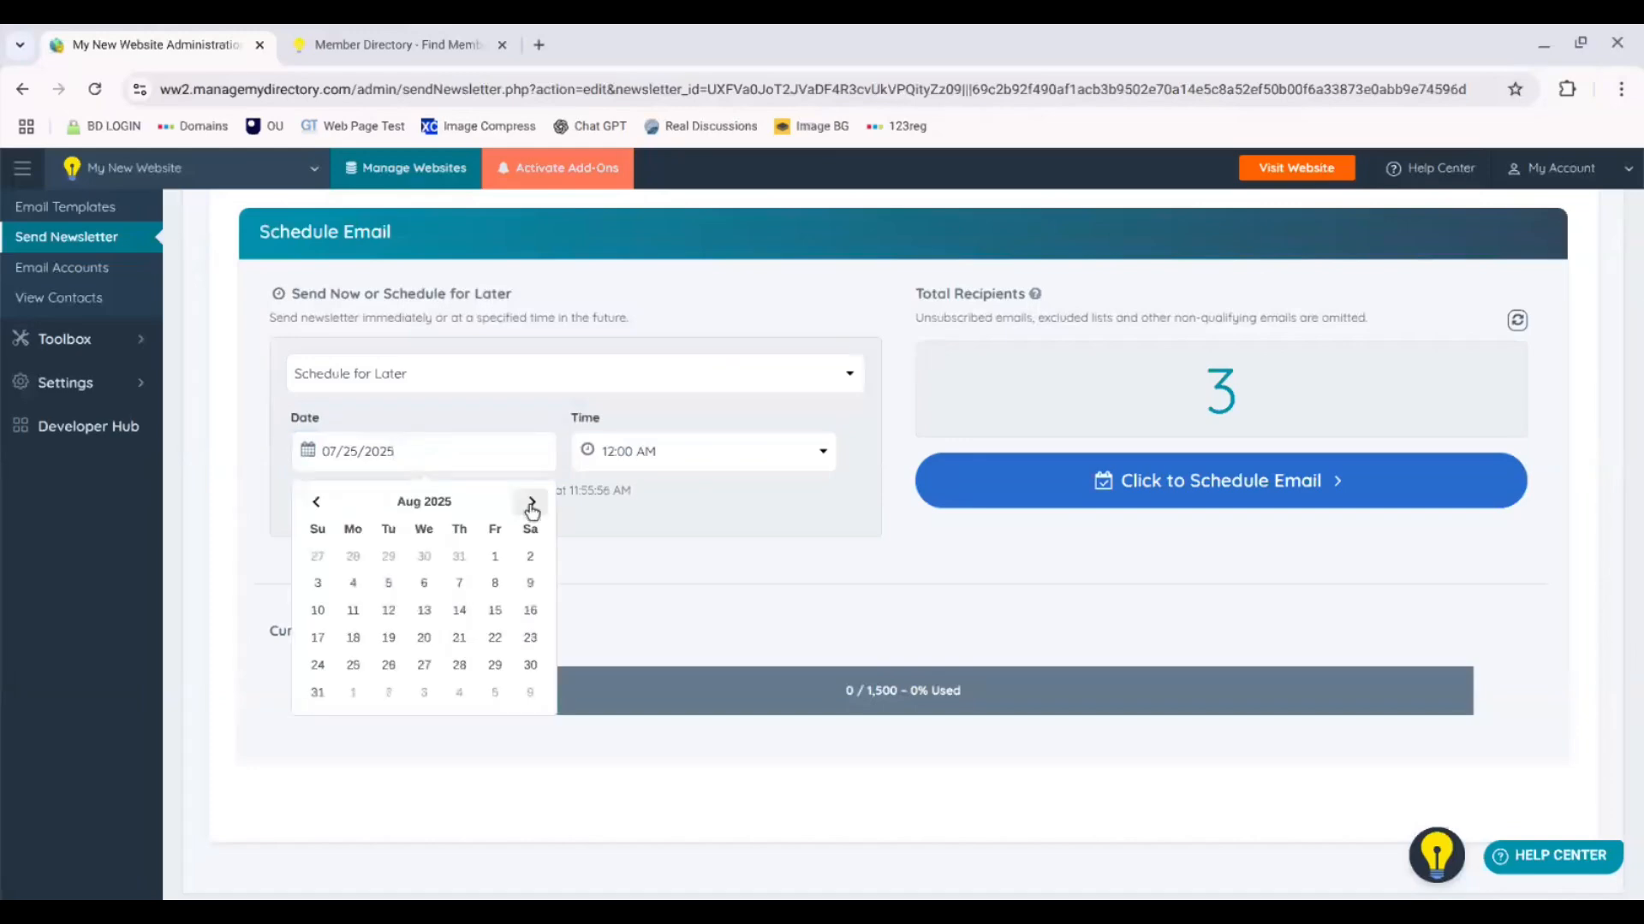
left_click(532, 503)
left_click(532, 503)
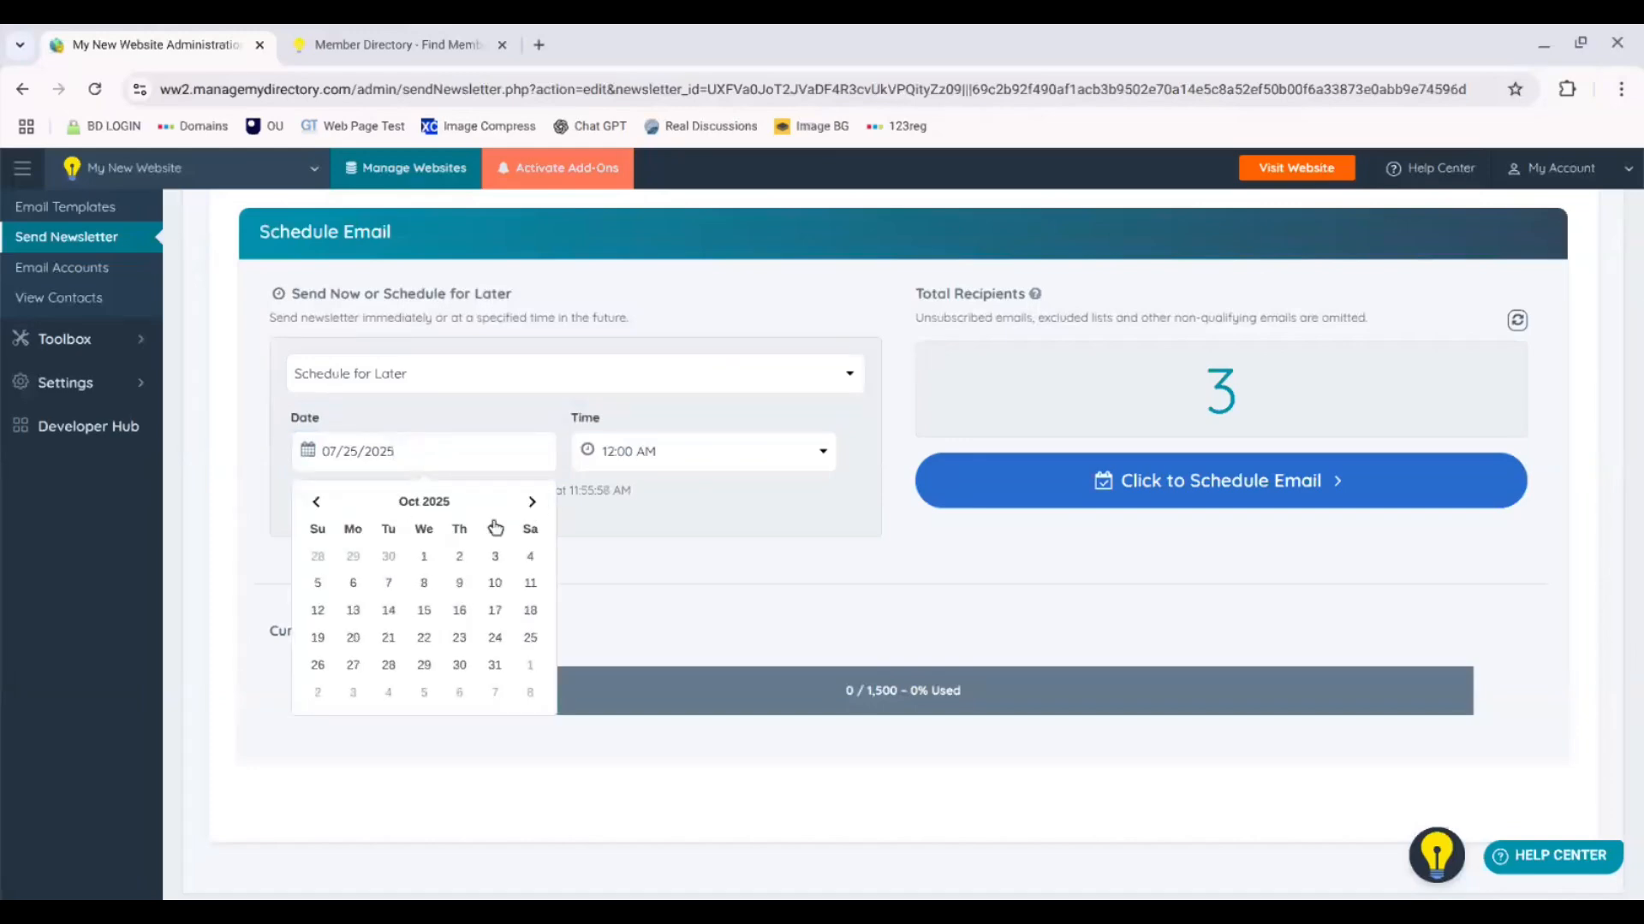
left_click(494, 557)
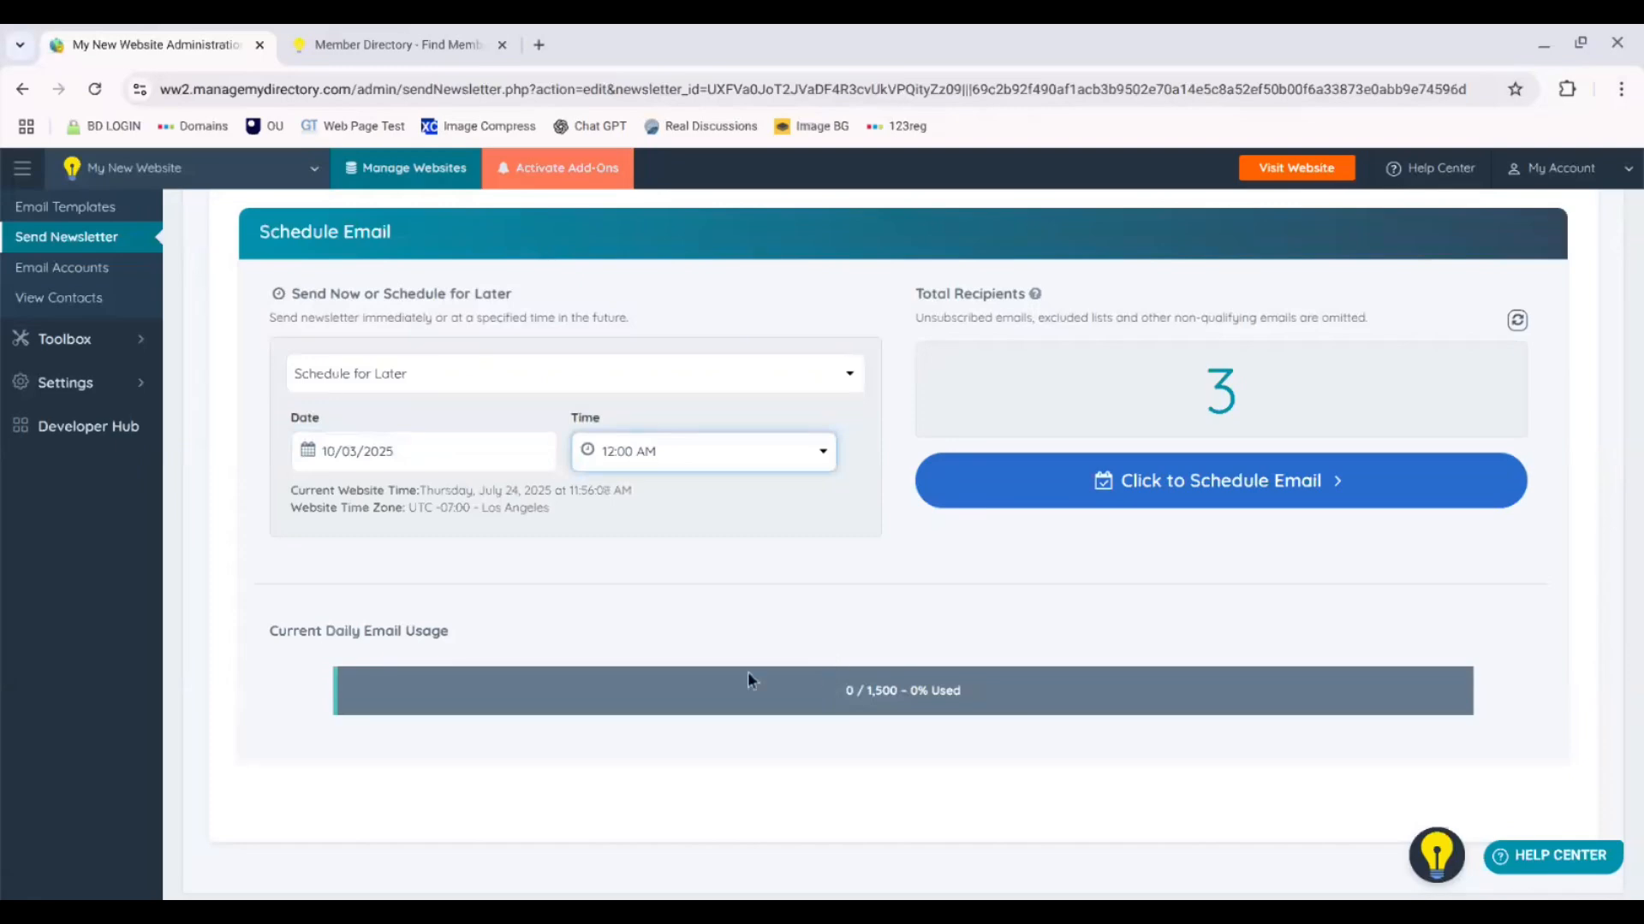
left_click(727, 655)
Step: Rename the cloned newsletter to "October Upgrade Membership Plan 3"
scroll(1638, 516, "up", 1)
left_click_drag(1639, 514, 1639, 386)
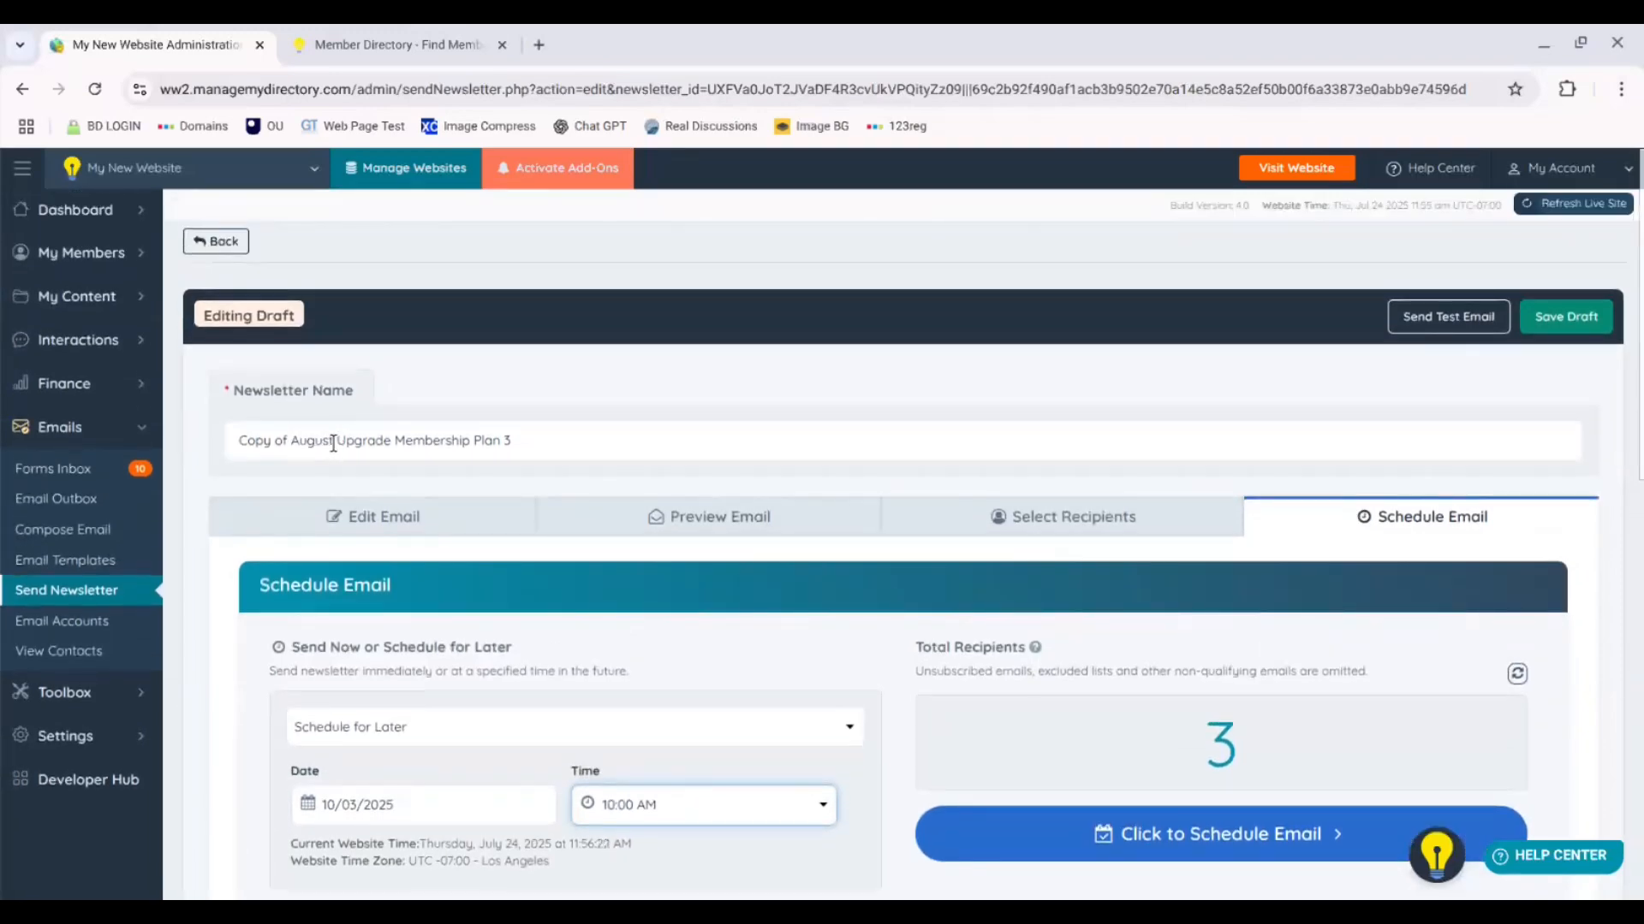
left_click_drag(333, 443, 289, 442)
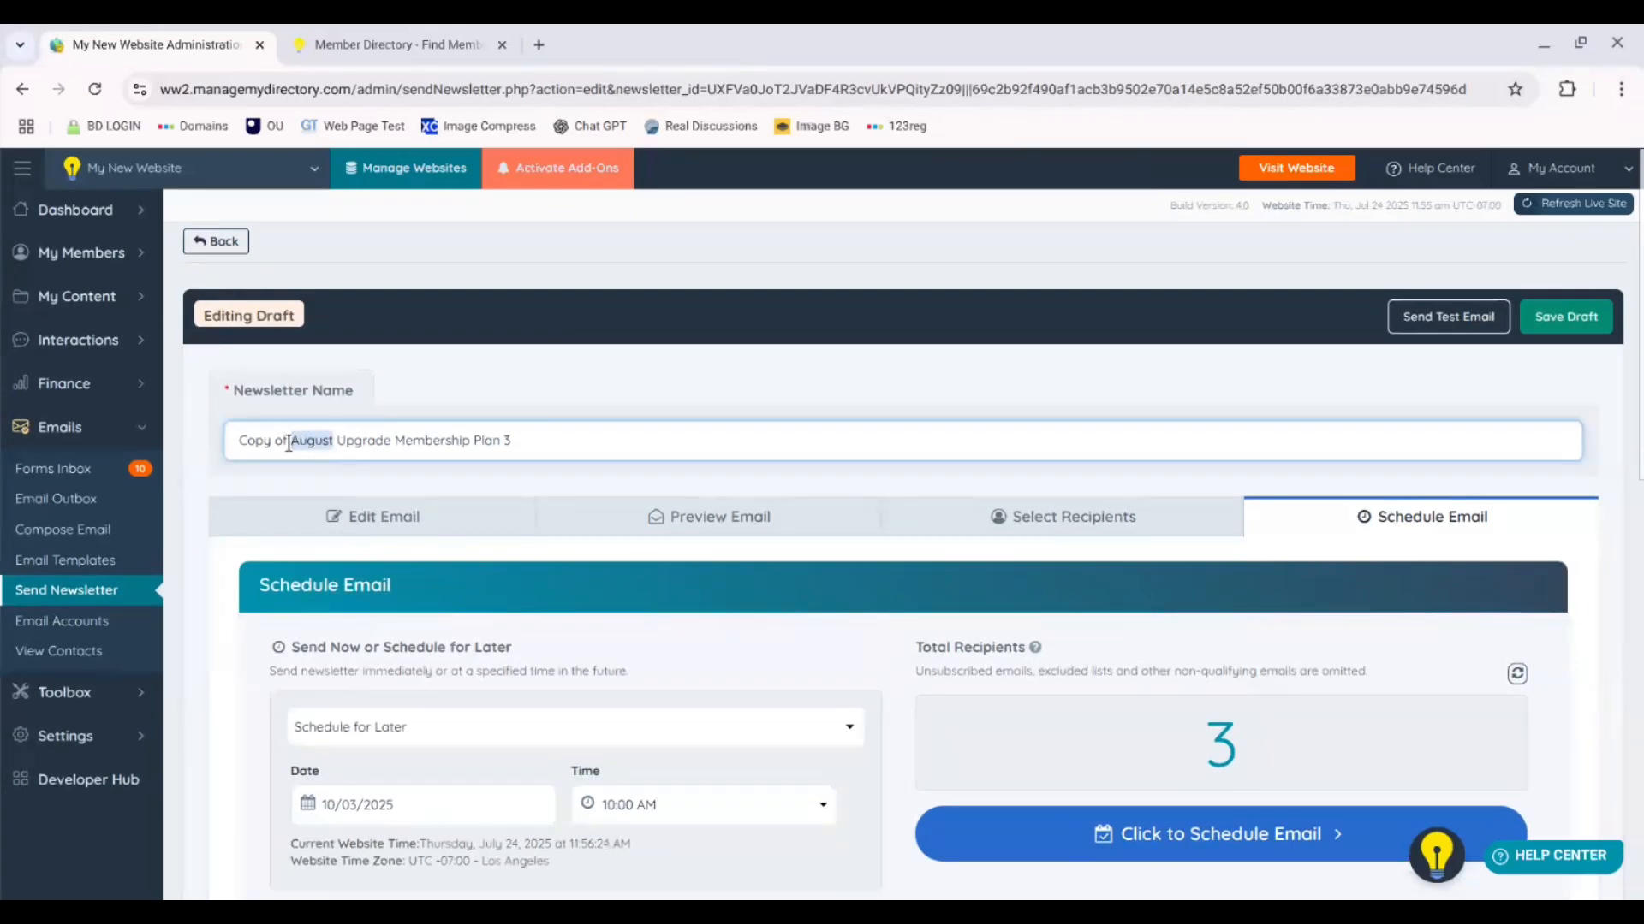
key("BackSpace")
type("Oct")
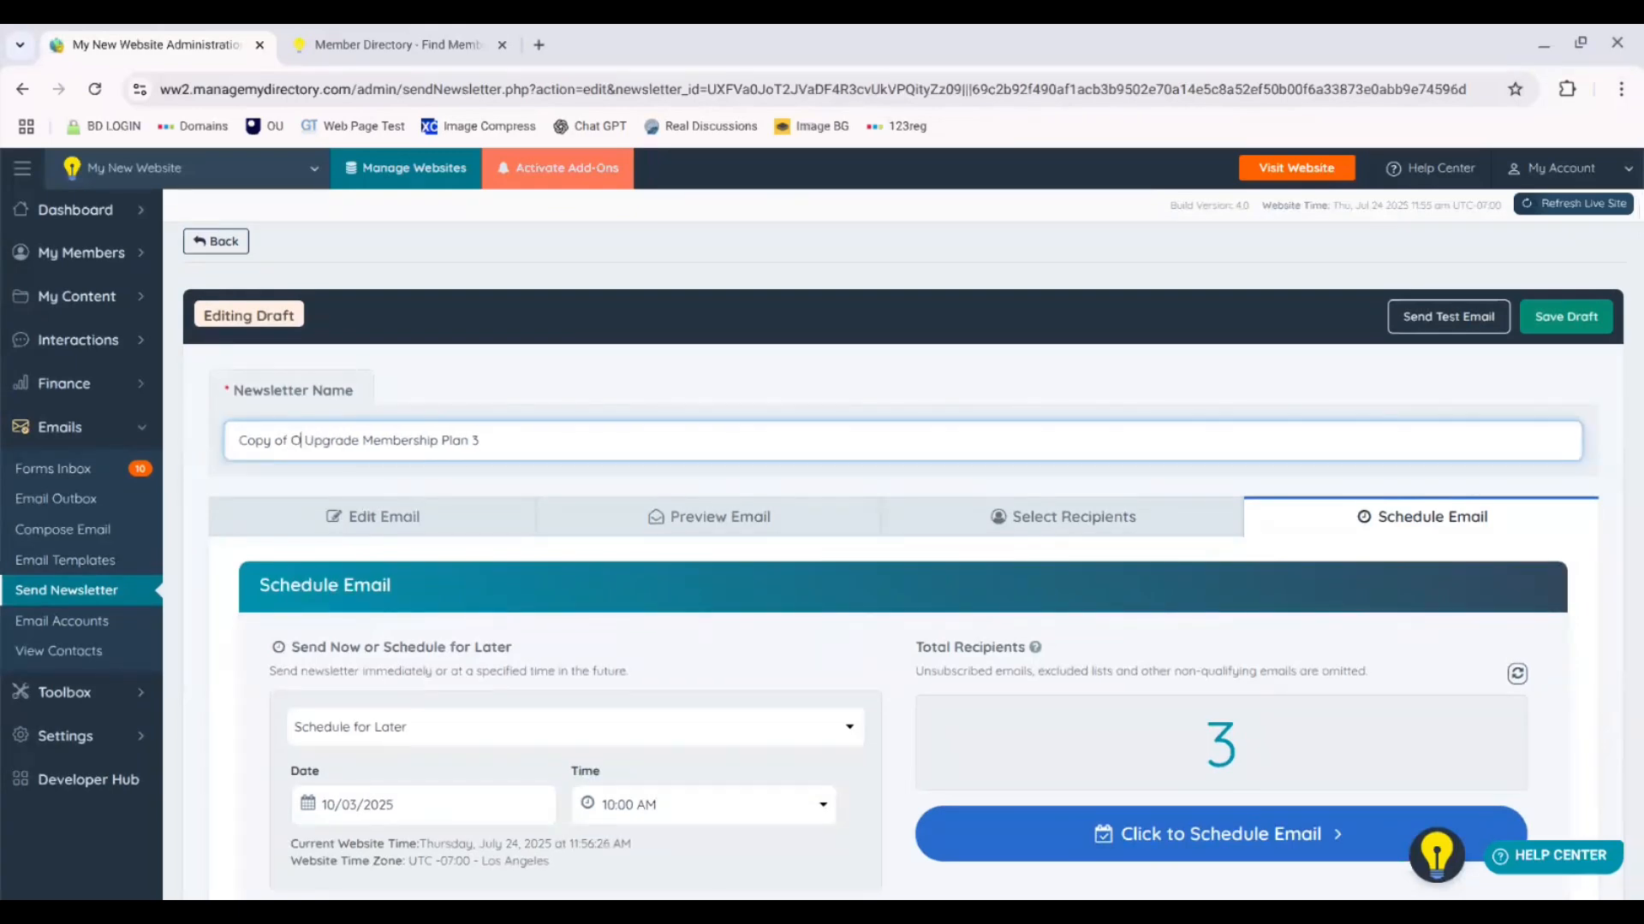
type("ober")
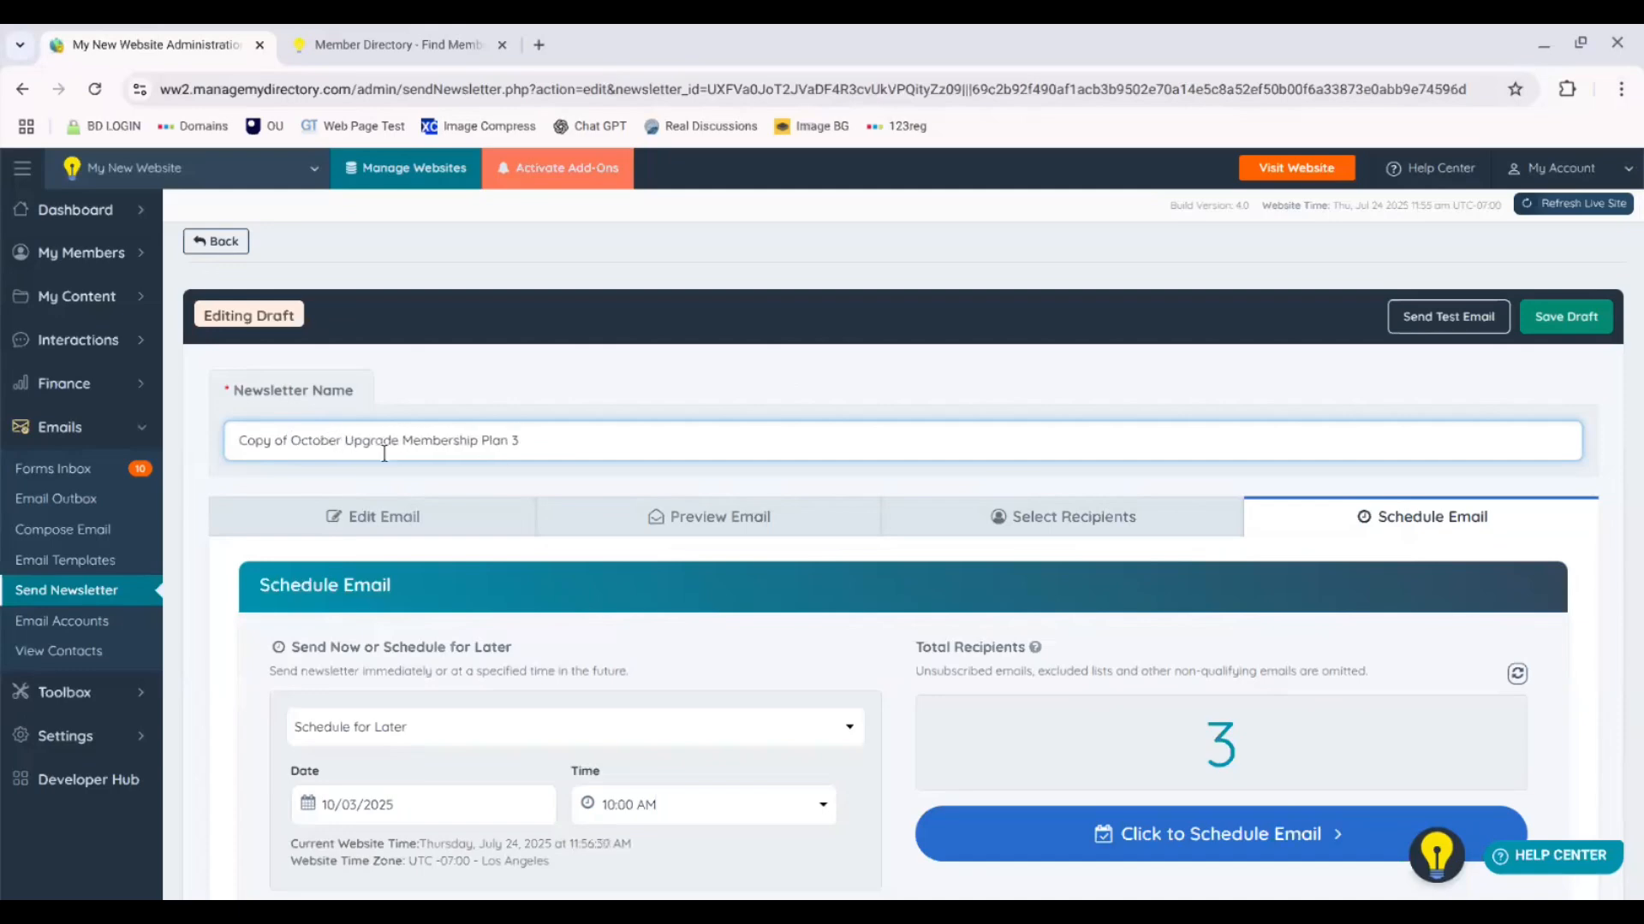
left_click_drag(291, 442, 239, 442)
key("BackSpace")
Step: Schedule the October newsletter email and accept both confirmations, returning to the newsletter list
left_click(1305, 808)
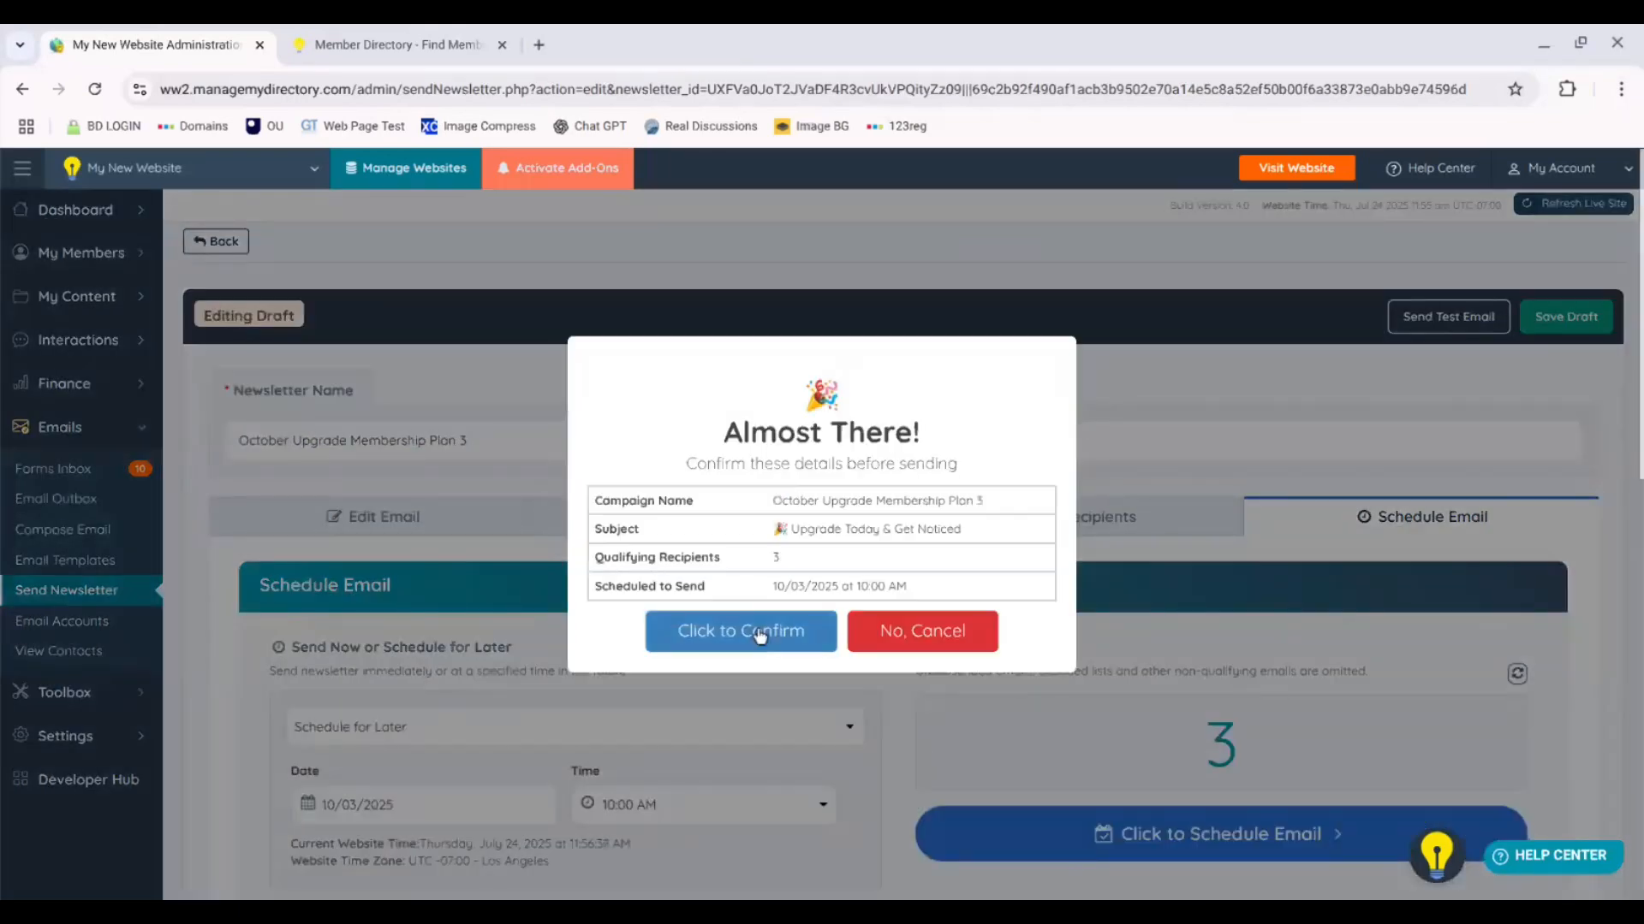
left_click(751, 631)
left_click(751, 601)
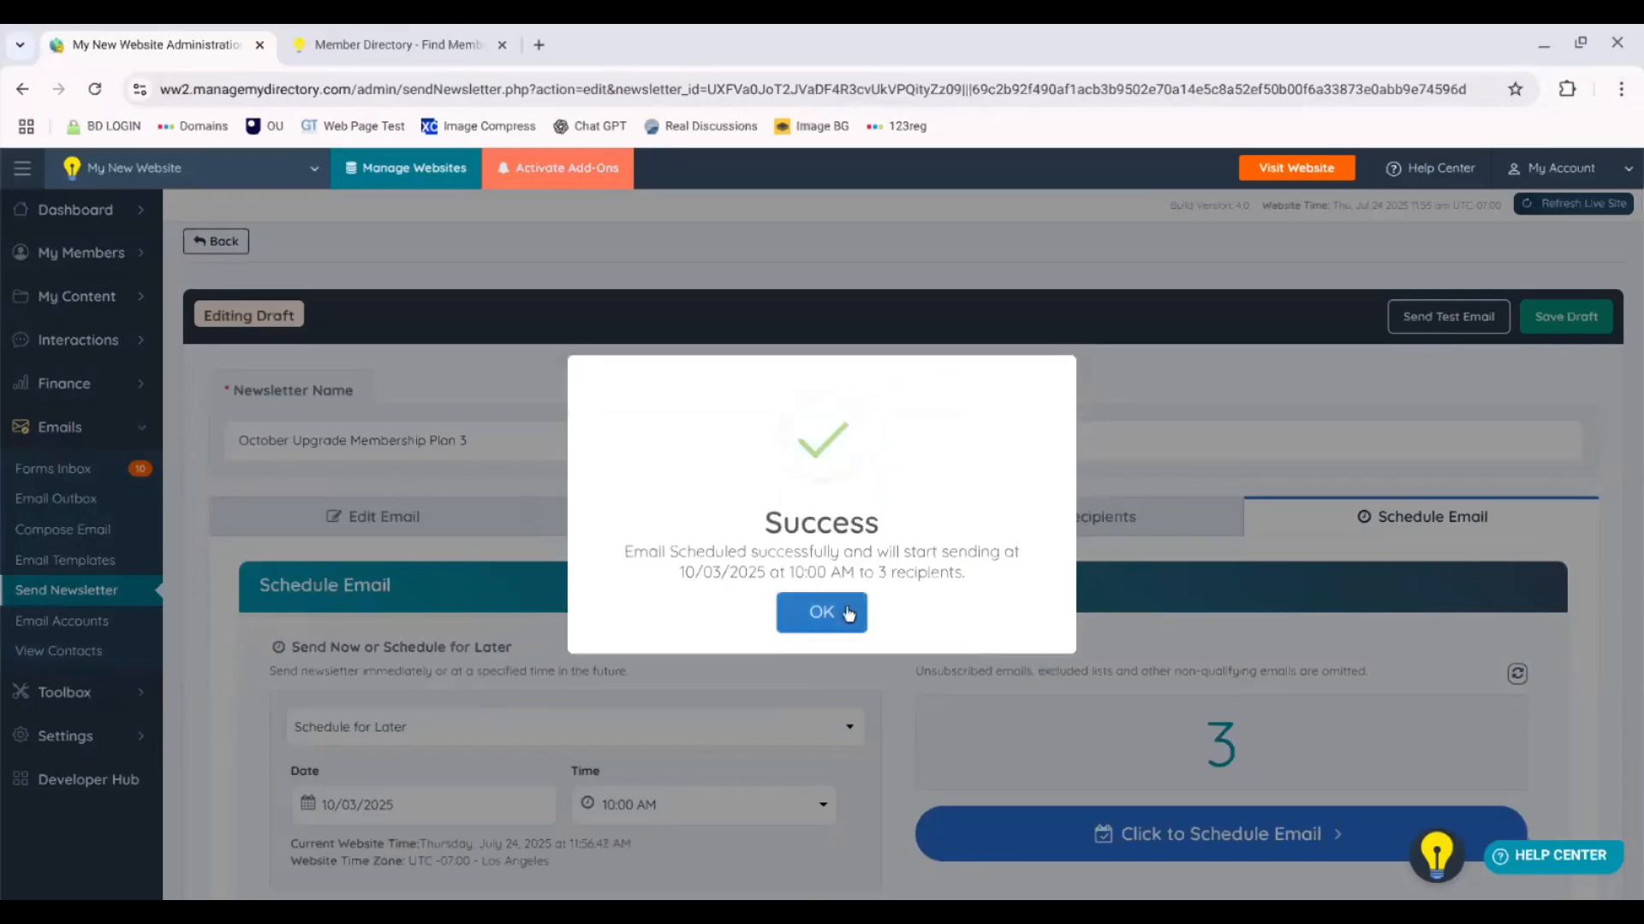
left_click(849, 613)
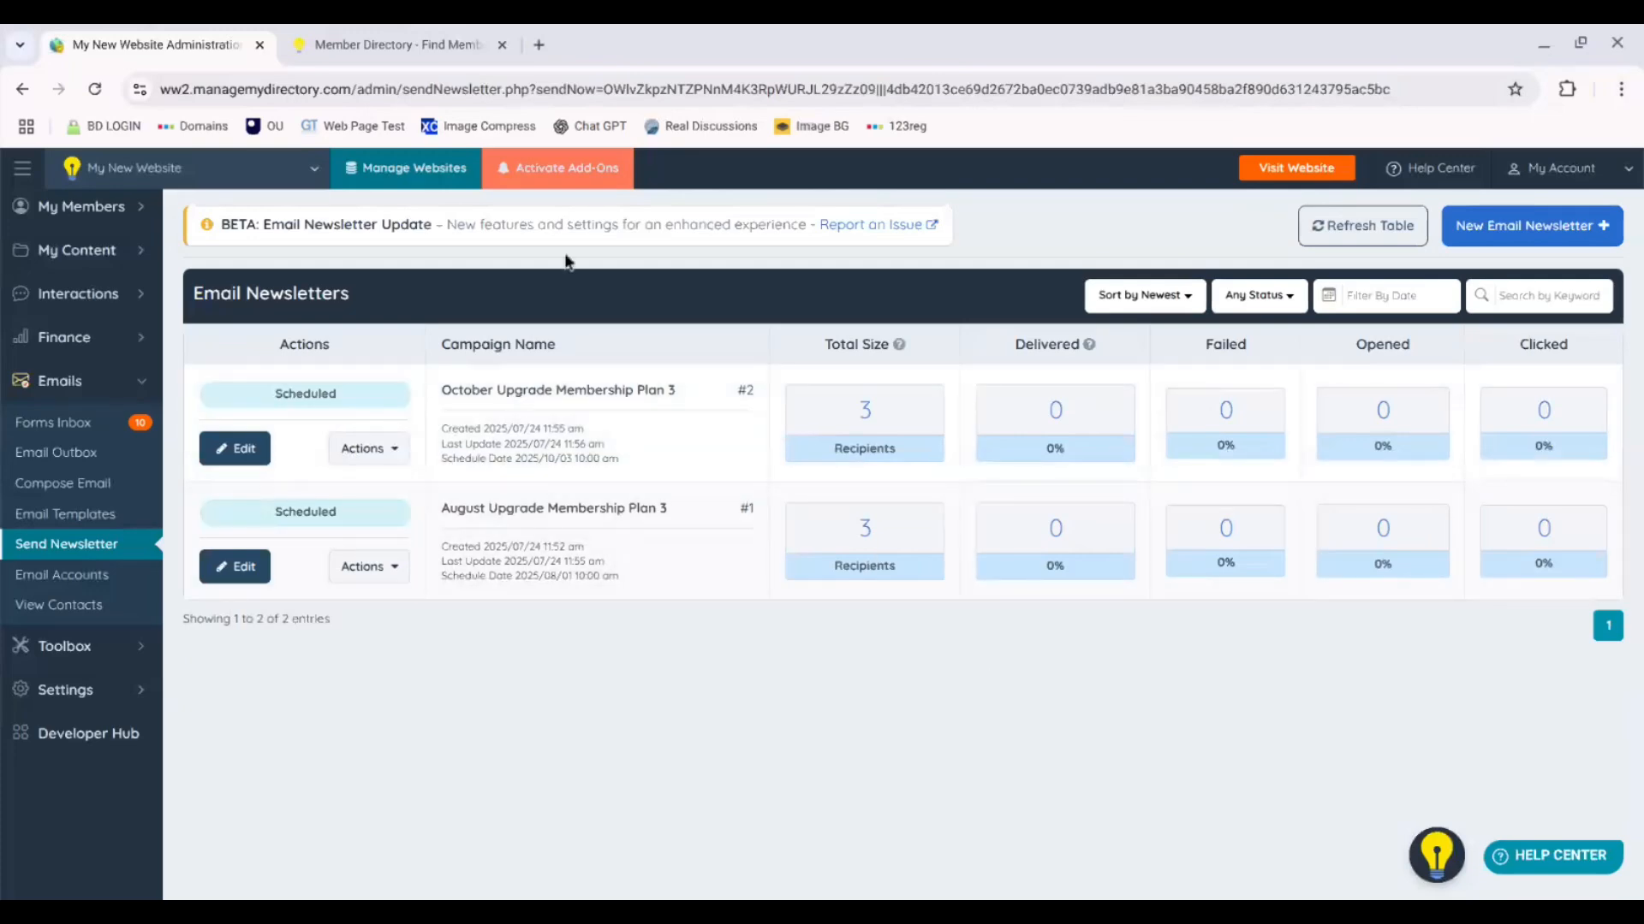
Step: Switch to the public Member Directory website's home page
left_click(396, 36)
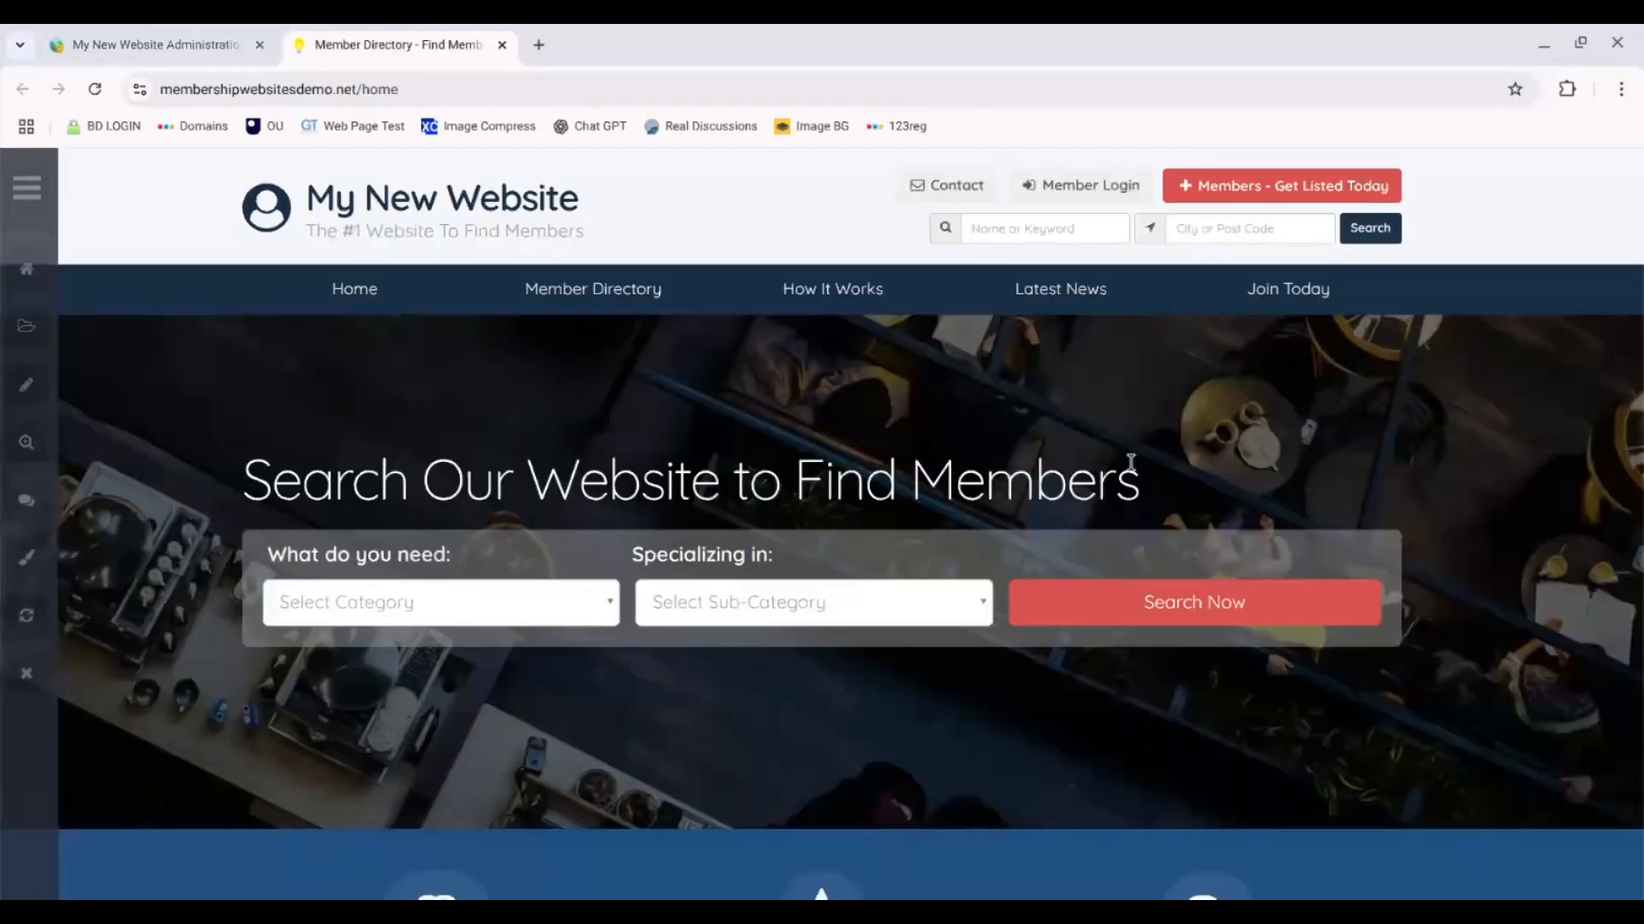